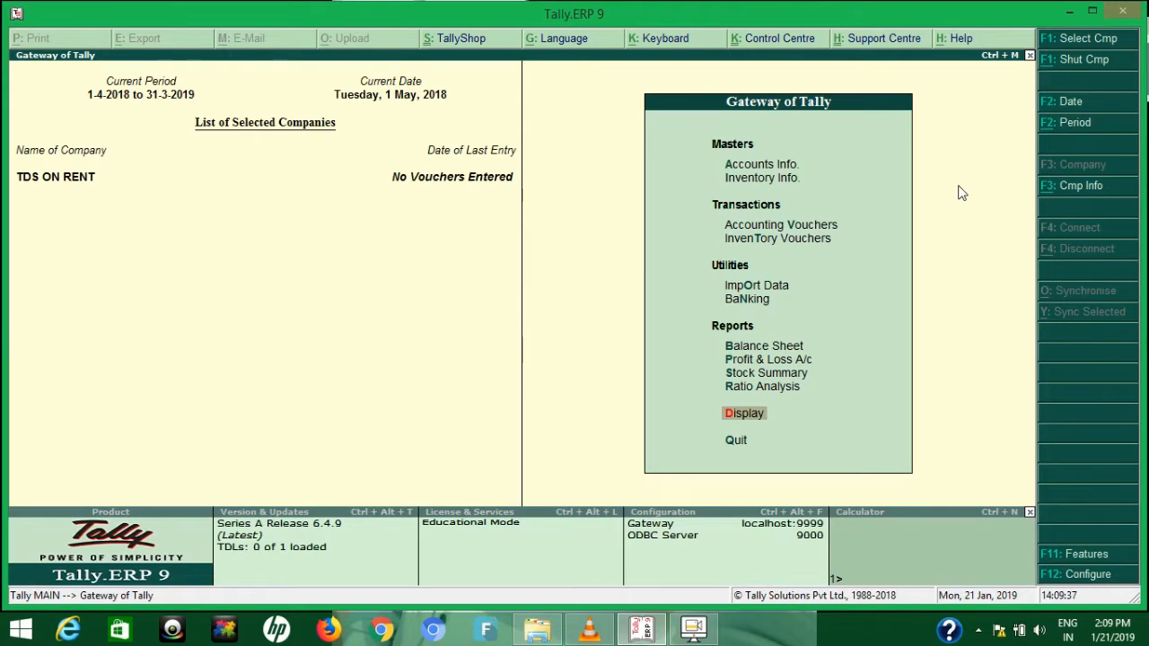
- Set "Set/alter GST details" to Yes in the company's Statutory & Taxation features and view the GST details before leaving them
click(1088, 558)
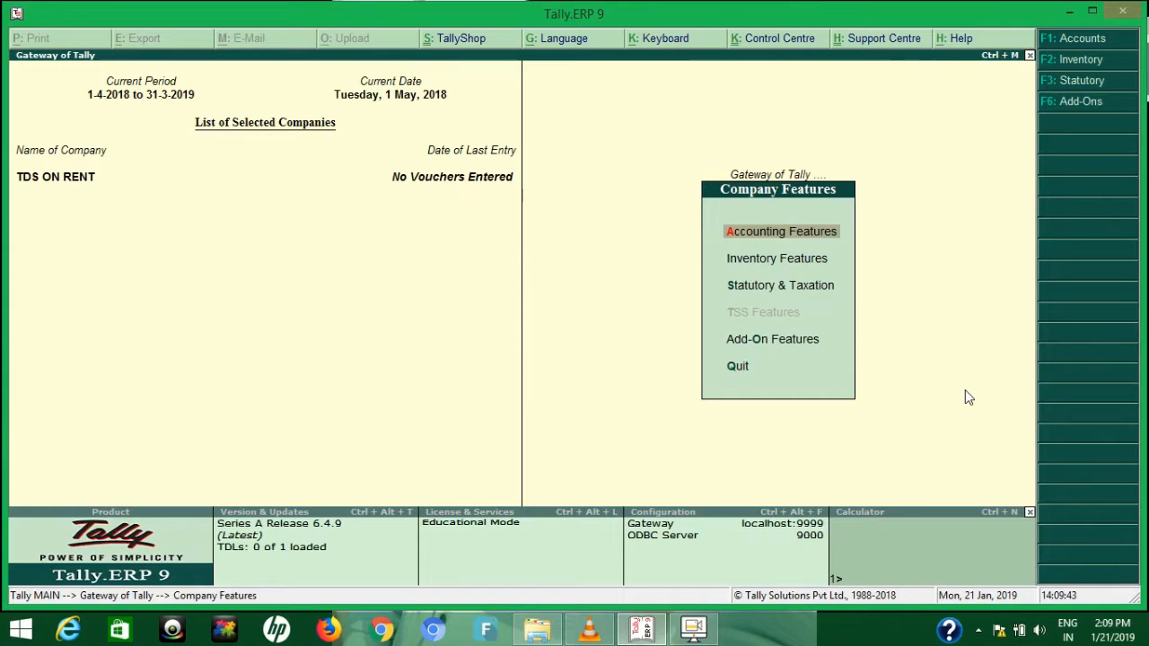
key(Down)
key(Down)
key(Return)
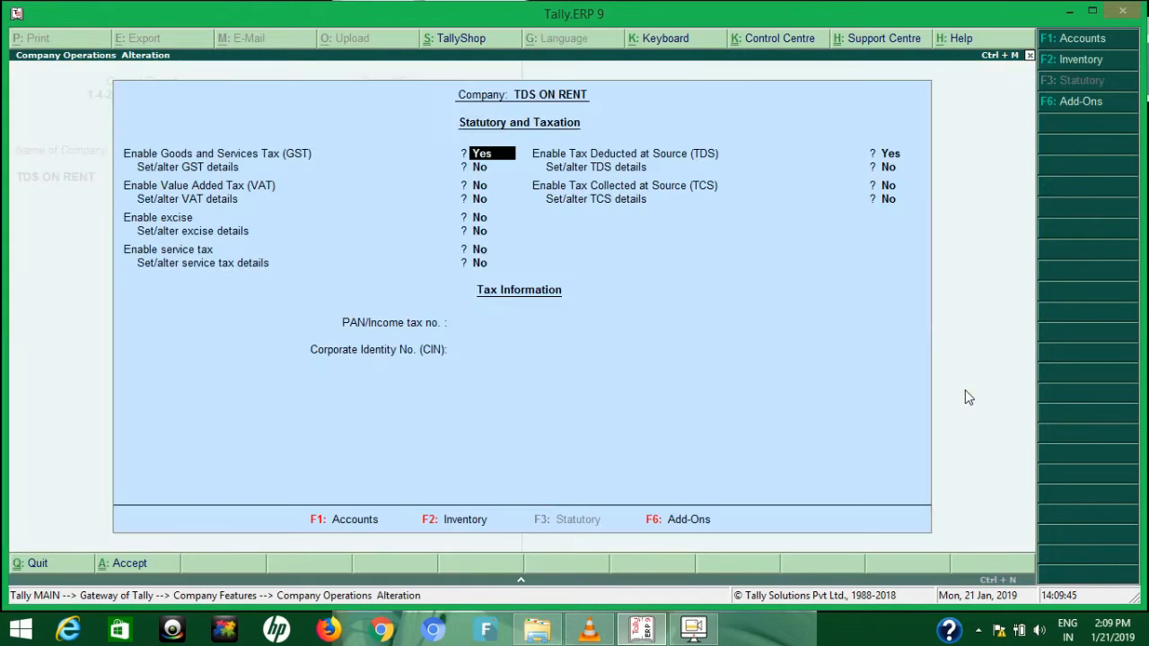
key(Return)
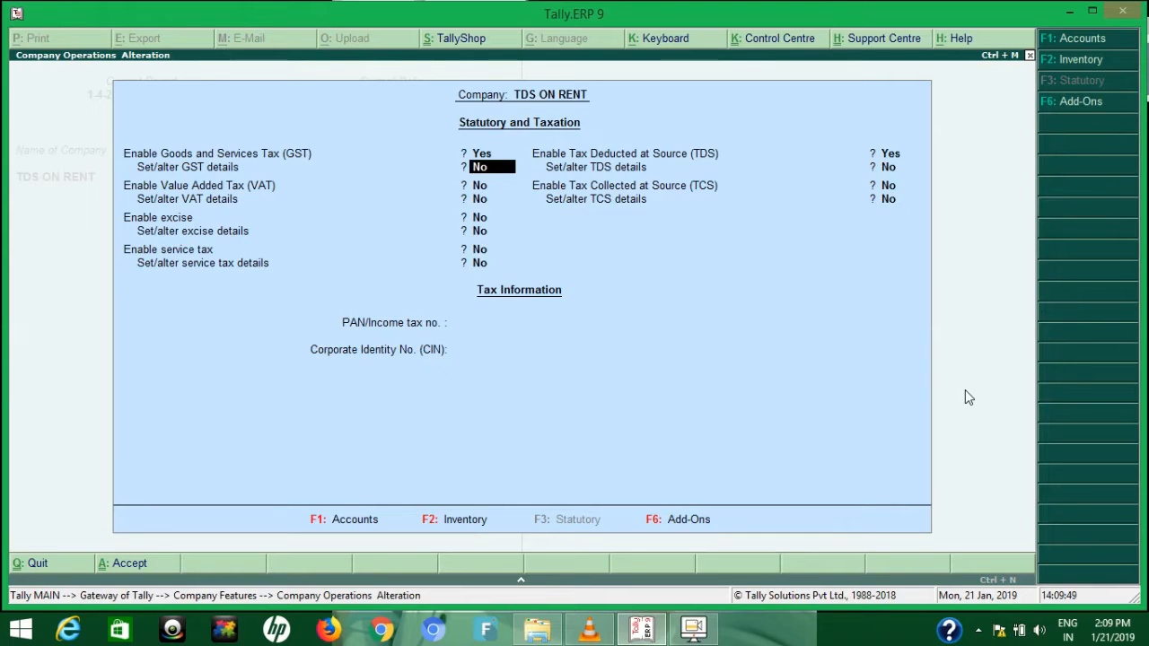
key(y)
key(Return)
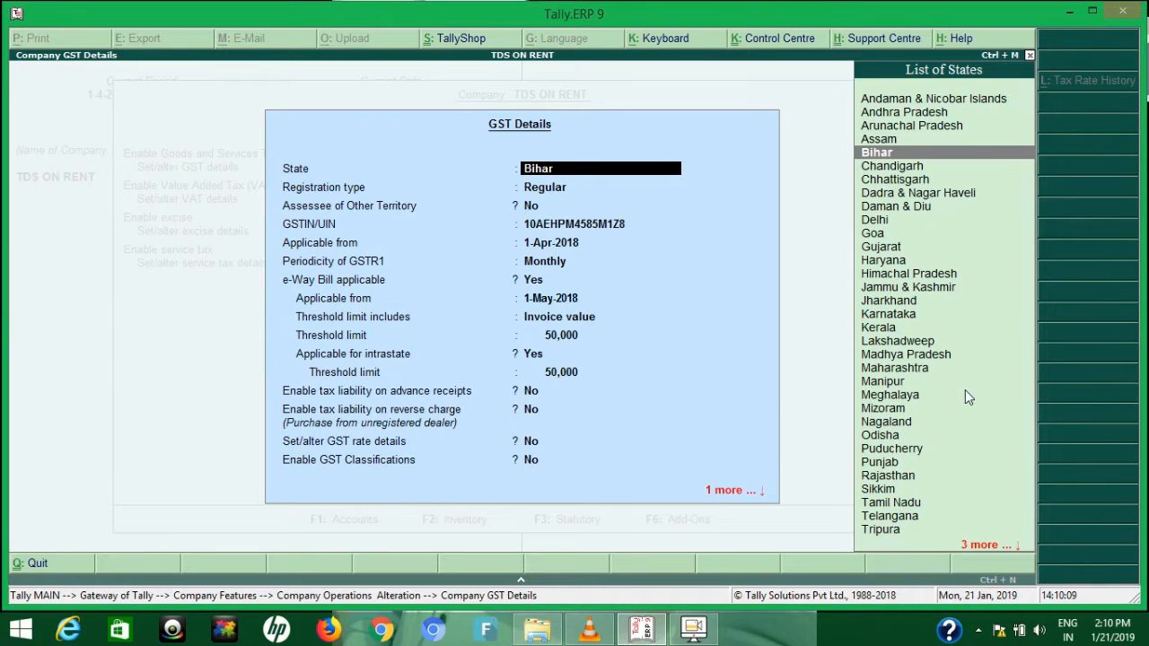
key(Escape)
key(Escape)
key(y)
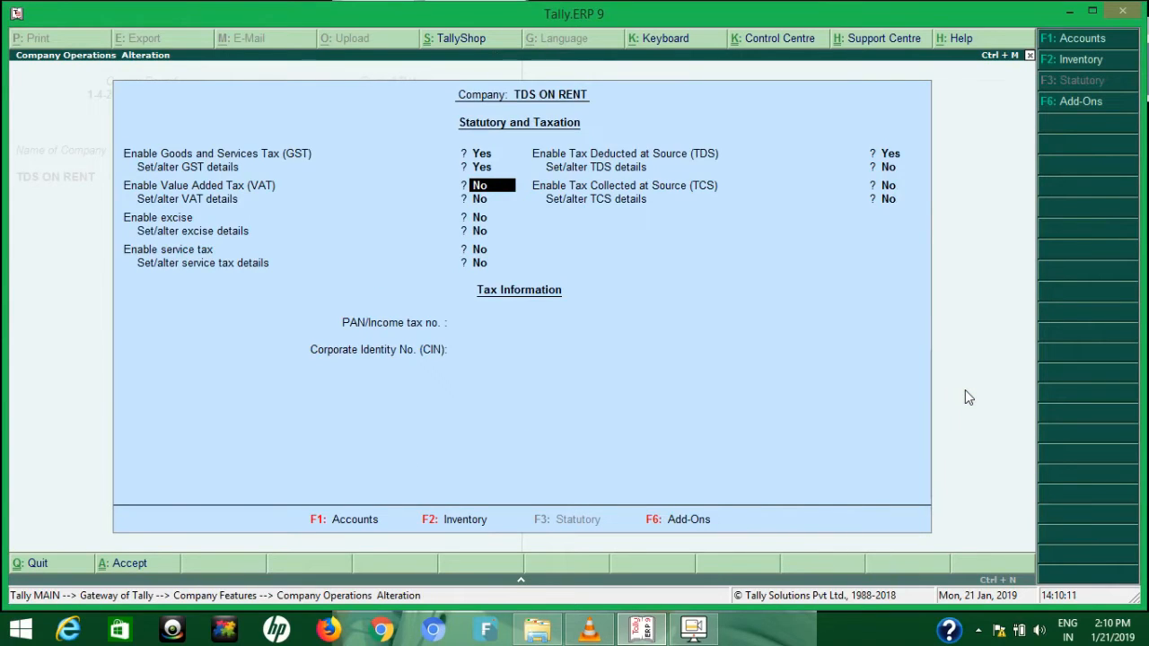
- Keep TDS enabled and set "Set/alter TDS details" to Yes, opening the company TDS deductor details
key(Return)
key(Return)
key(Return)
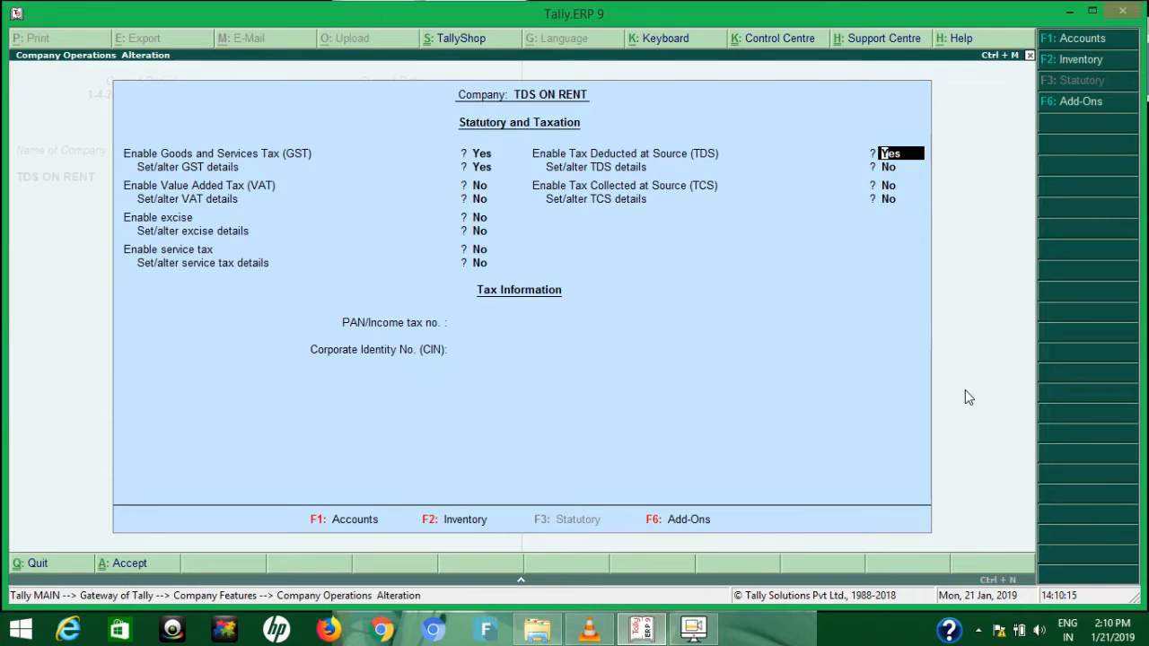
key(Return)
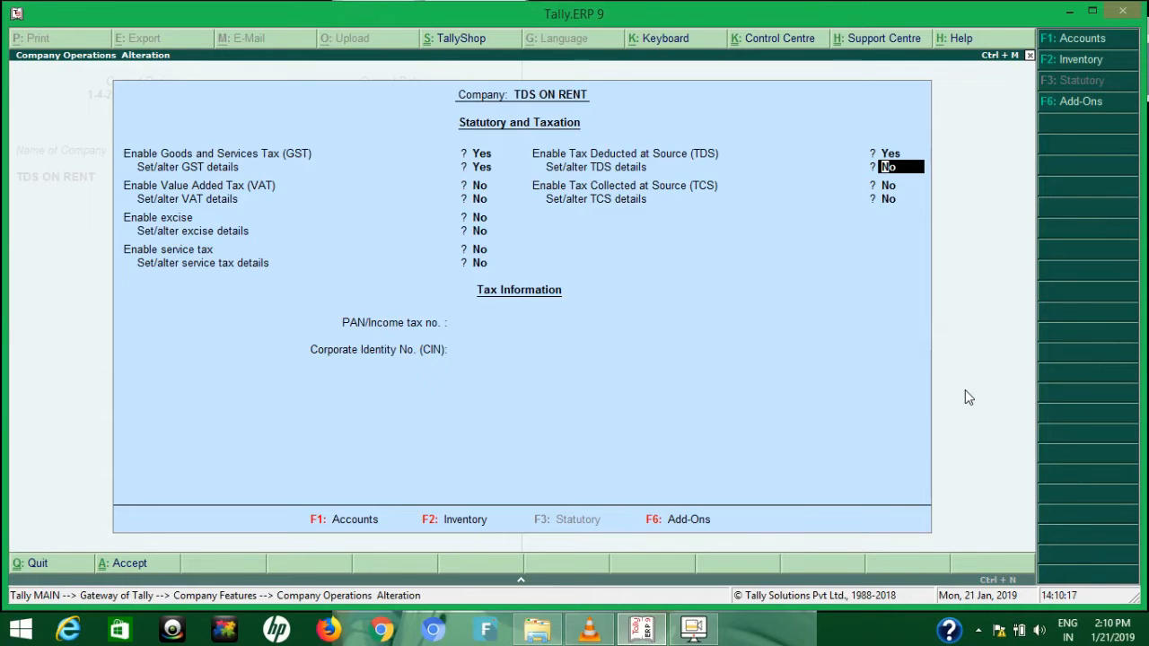
text(y)
key(Return)
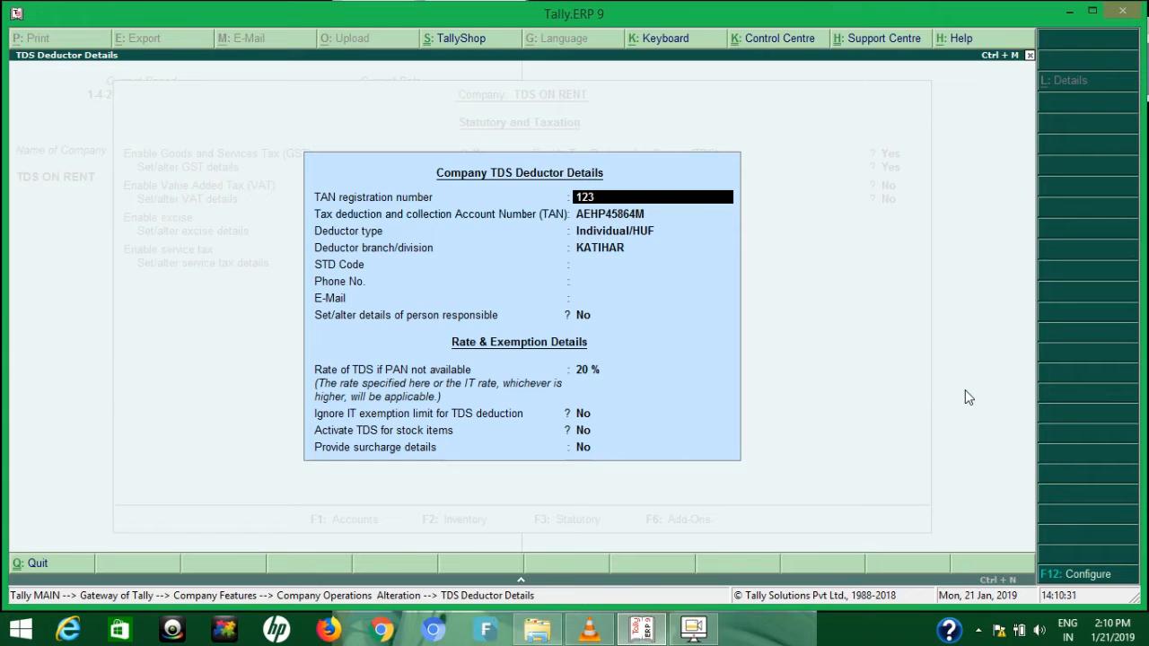
- Go through and accept the company TDS deductor details, and save the Statutory and Taxation settings
key(Return)
key(Return)
key(Return)
key(Return)
key(Return)
key(Return)
key(Return)
key(Return)
key(Return)
key(Return)
key(Return)
key(Return)
key(Return)
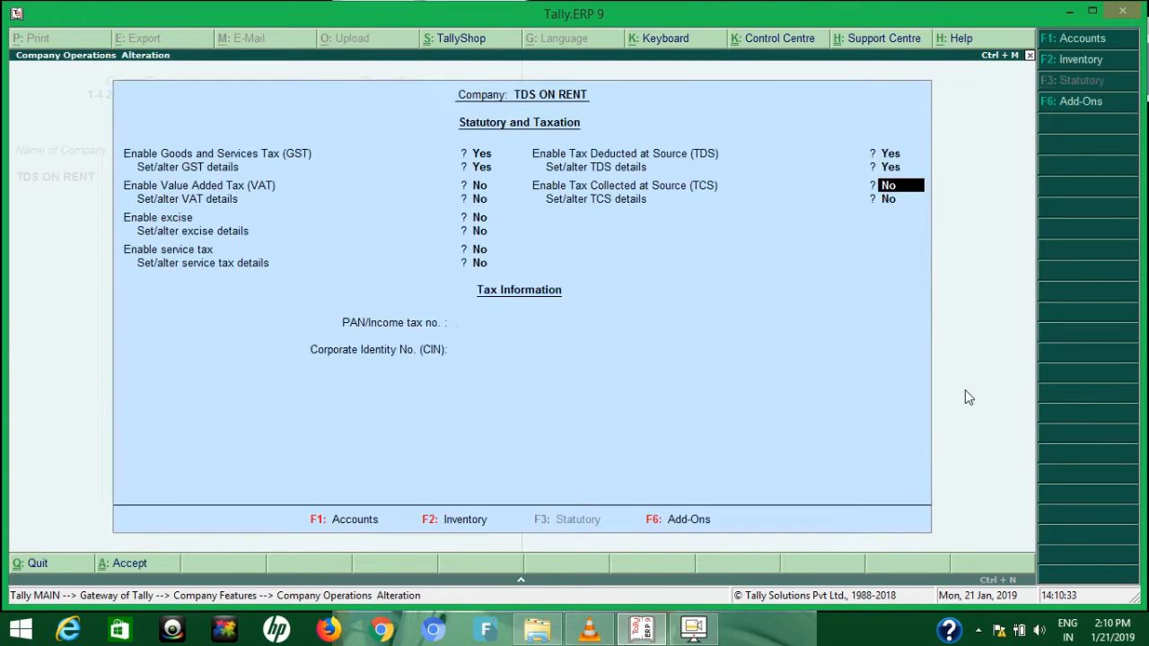
key(Return)
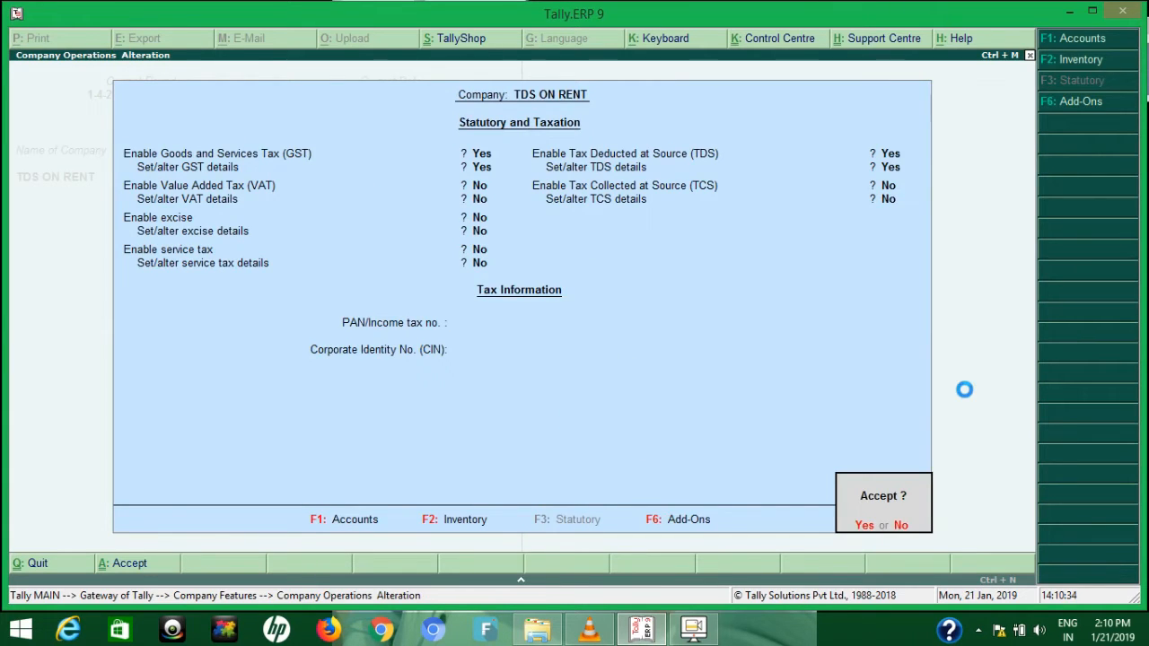
key(Return)
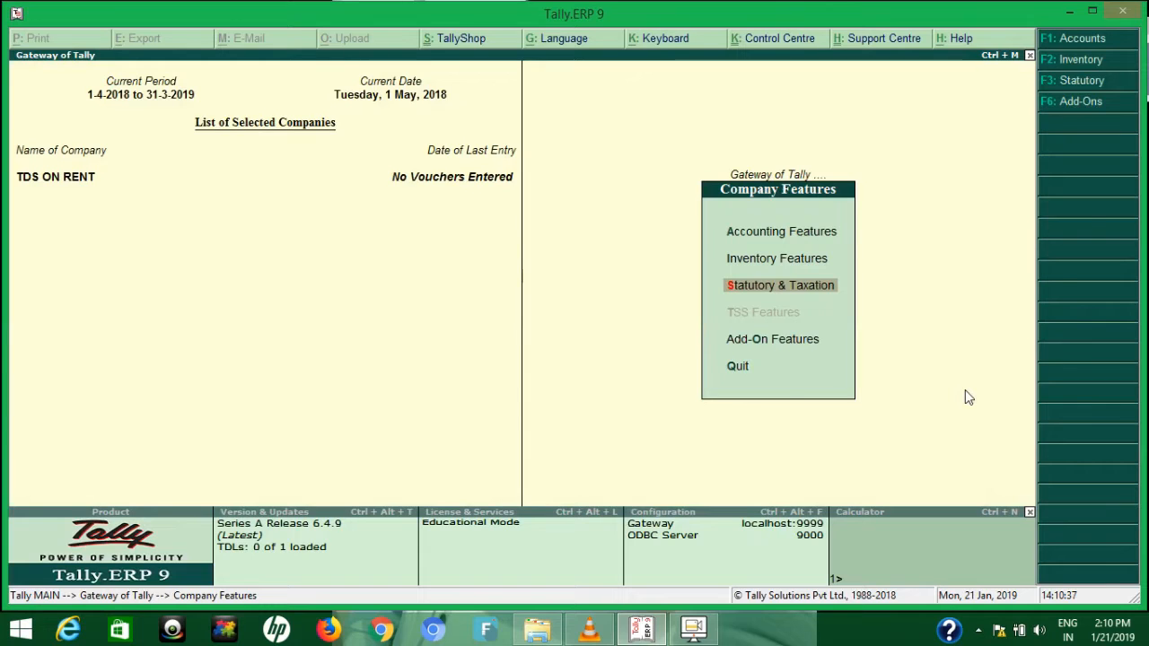
key(Escape)
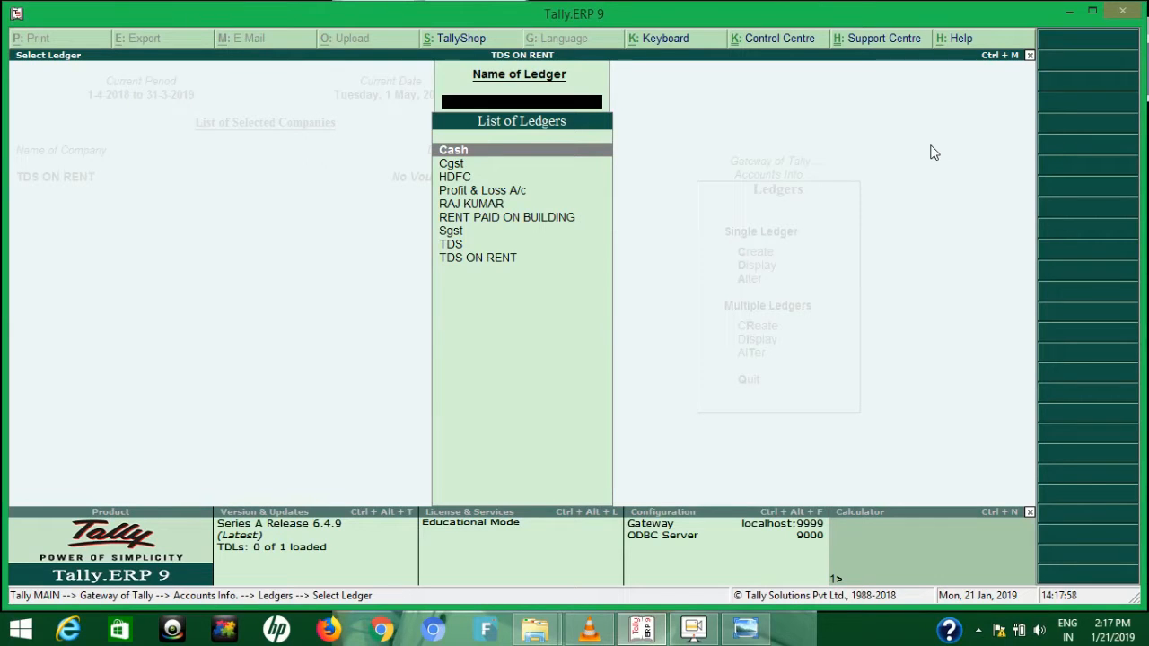
- Open the RENT PAID ON BUILDING ledger for alteration, keep it under Indirect Expenses and set its type of ledger to Not Applicable
key(Down)
key(Down)
key(Down)
key(Down)
key(Down)
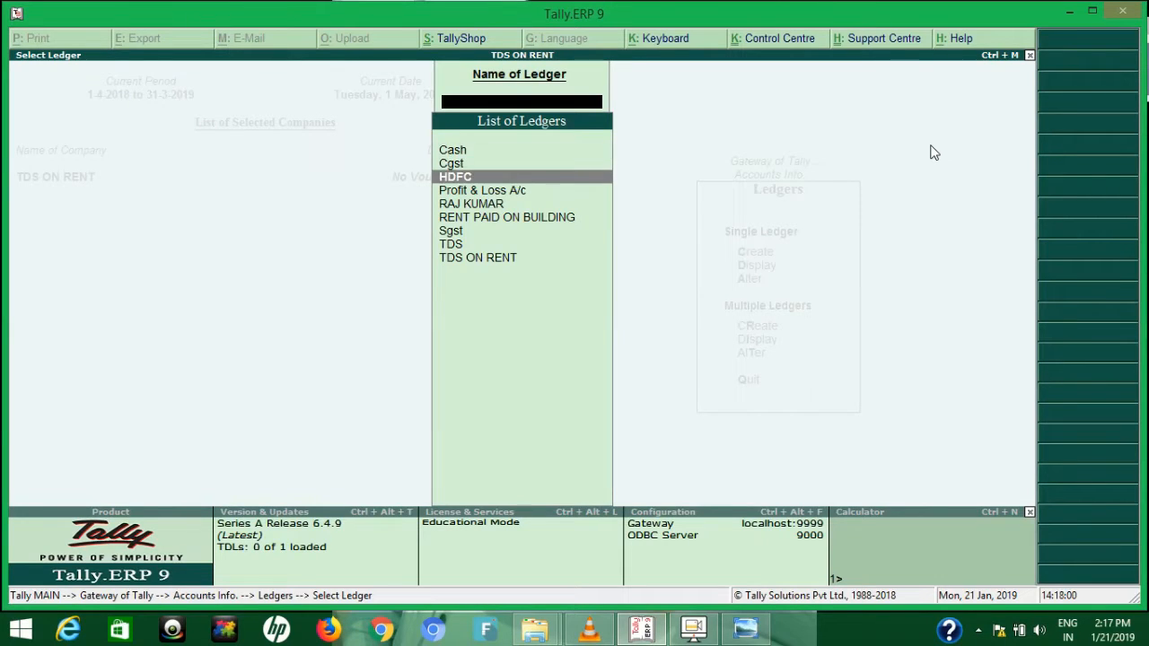
key(Return)
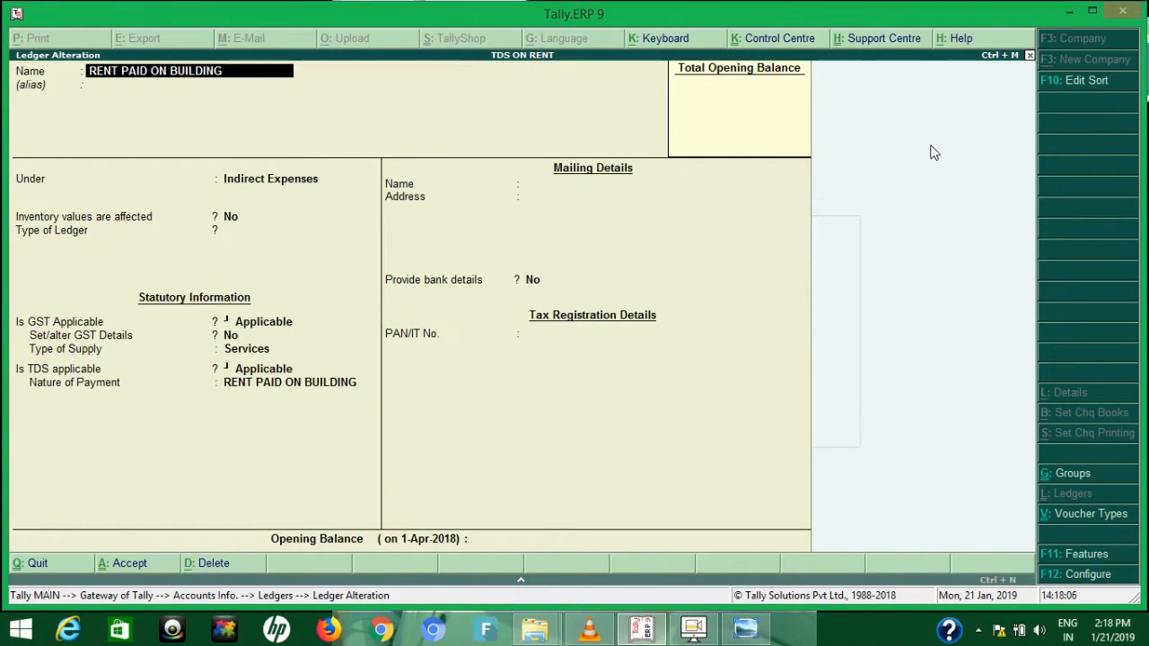
key(Return)
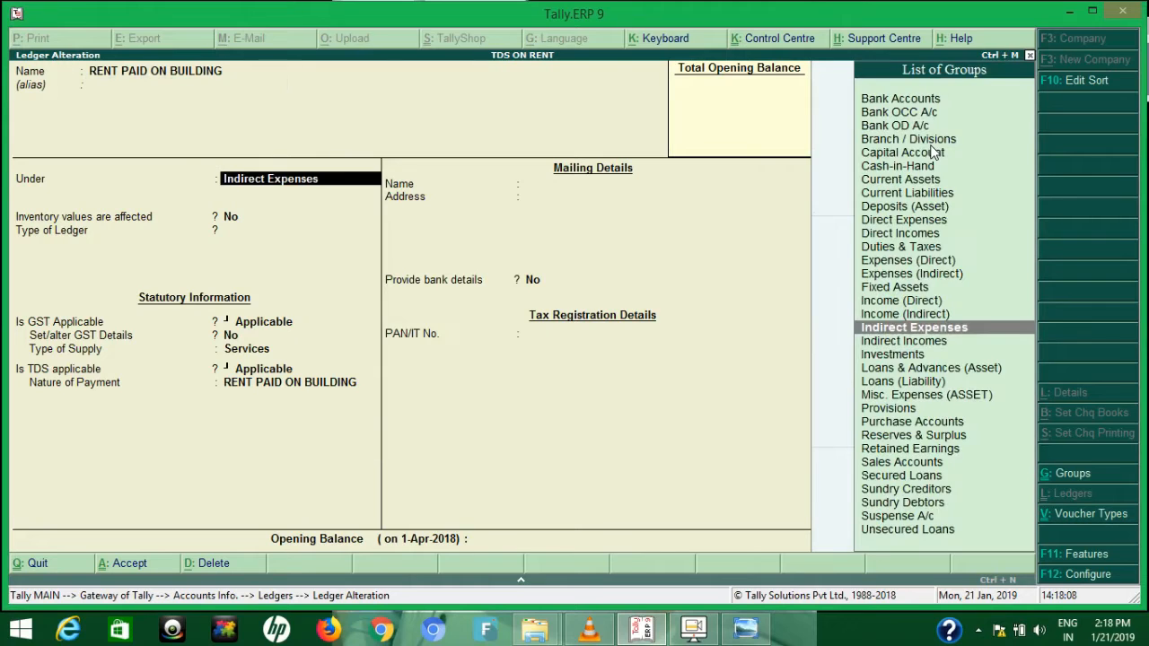
key(Return)
key(Return)
key(Return)
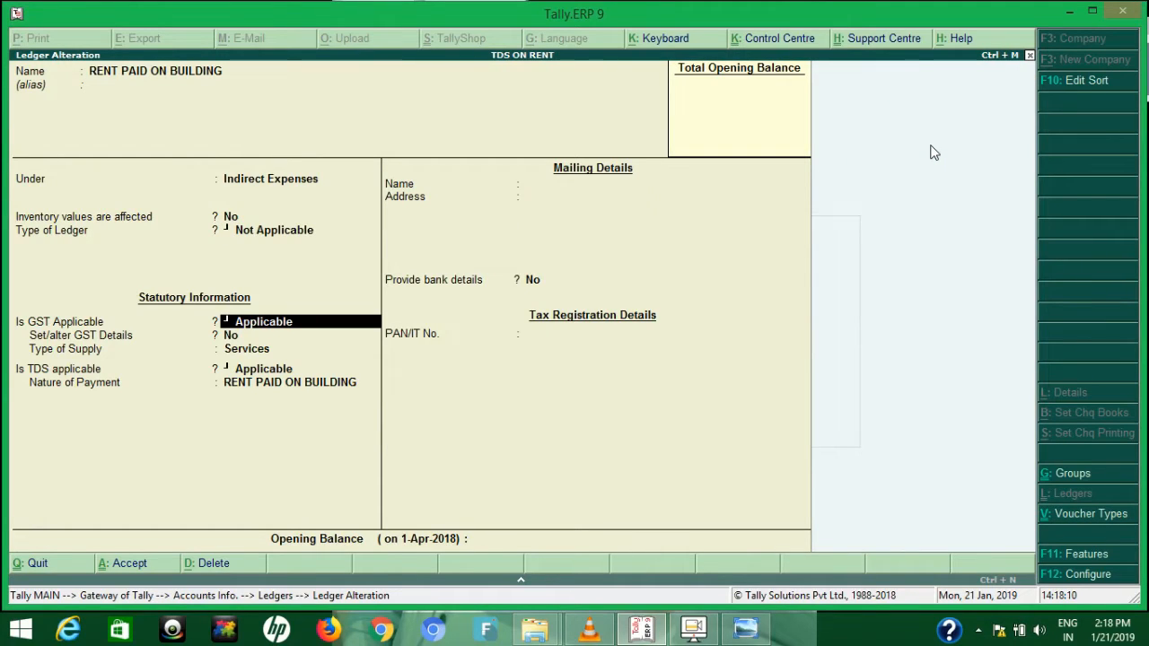
- Set the ledger's "Set/alter GST Details" to Yes and accept its taxable 18% GST details, with Services as supply type and TDS applicable
key(Return)
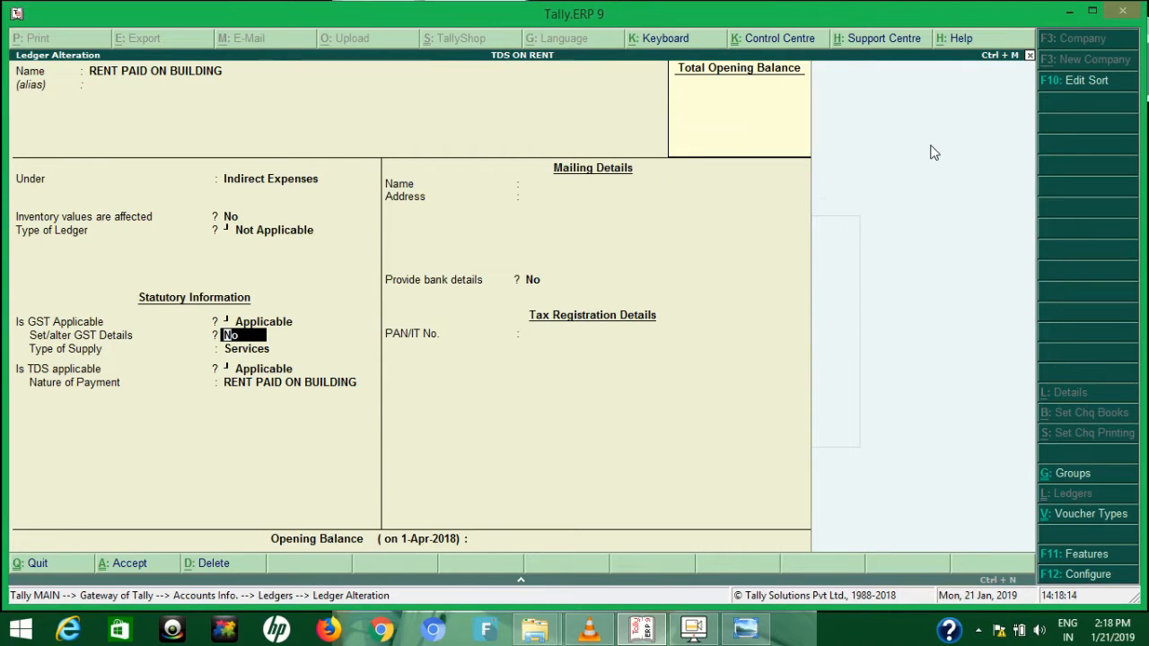
text(Y)
key(Return)
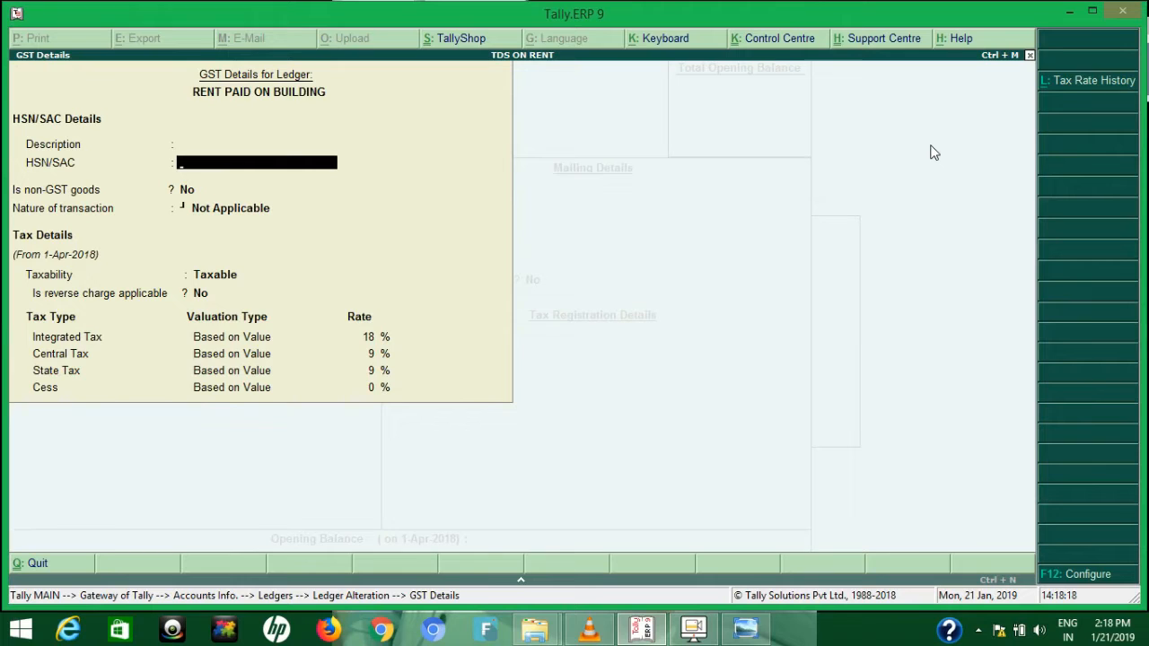
key(Return)
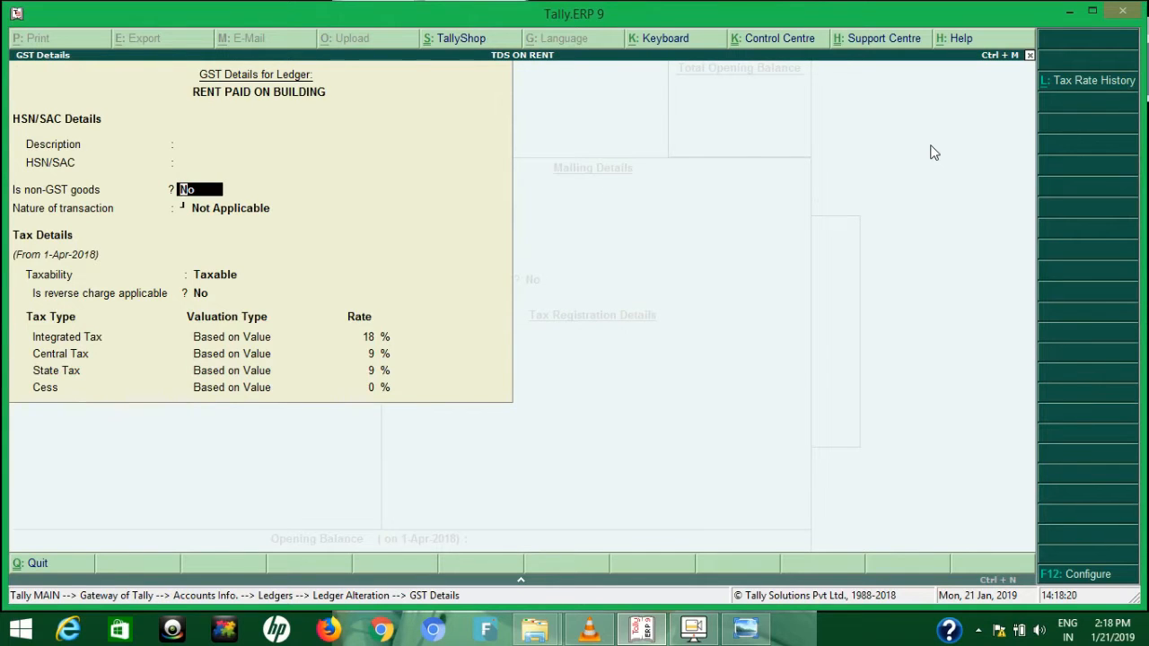
key(Return)
key(Return)
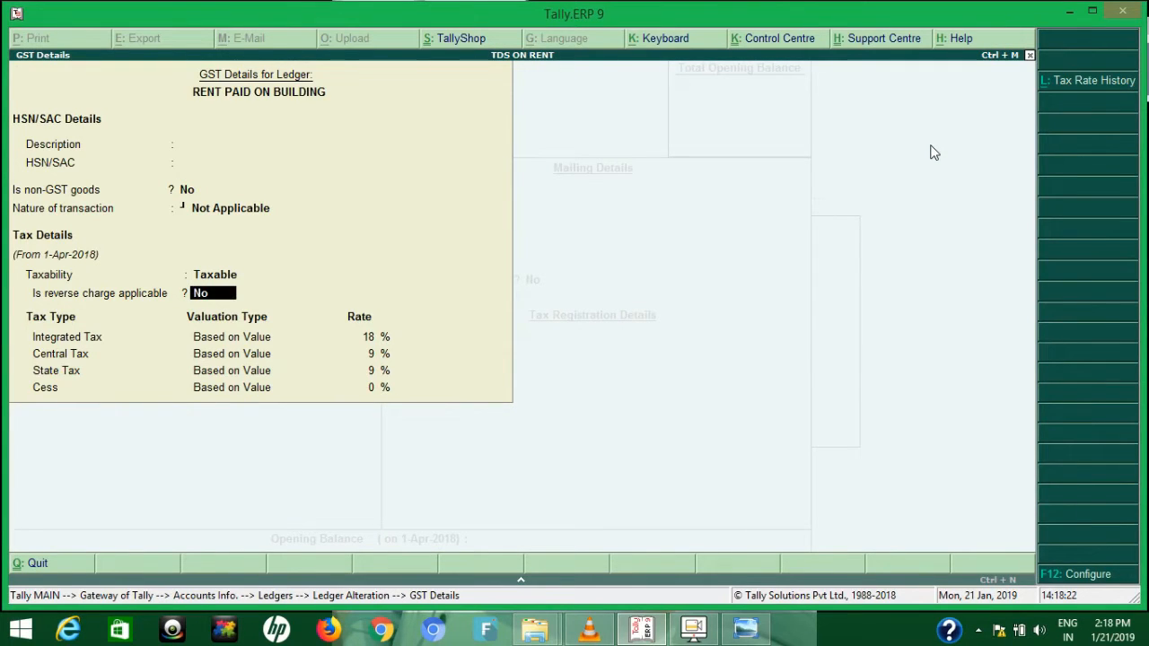
key(Return)
key(Return)
key(Return)
key(Return)
key(Return)
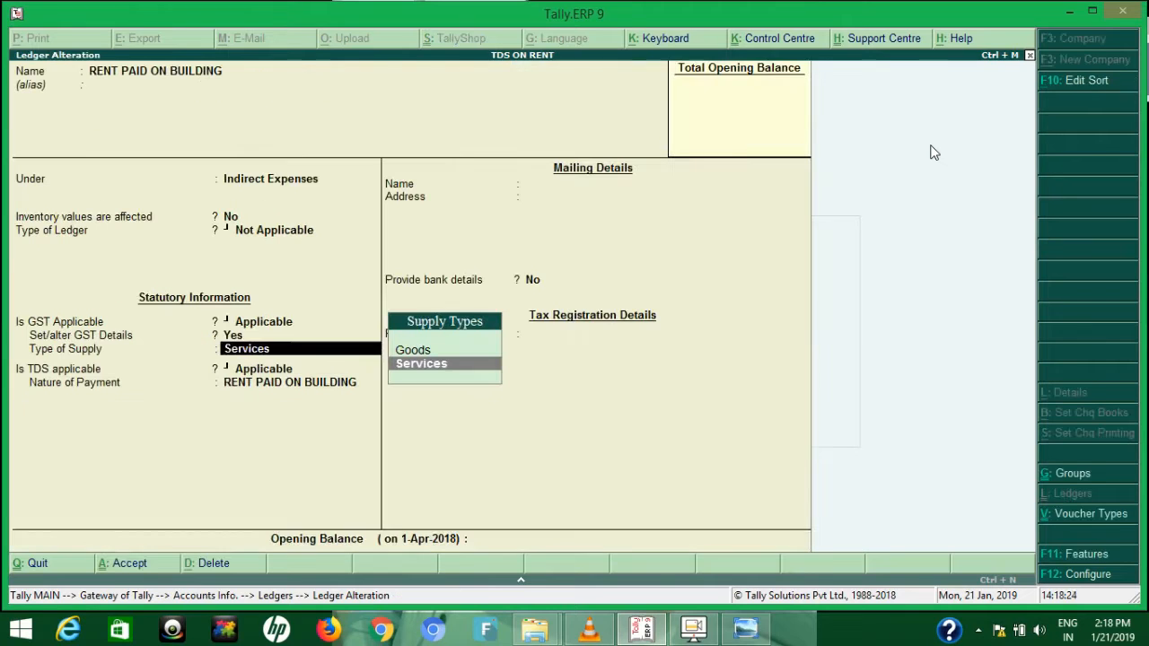
key(Return)
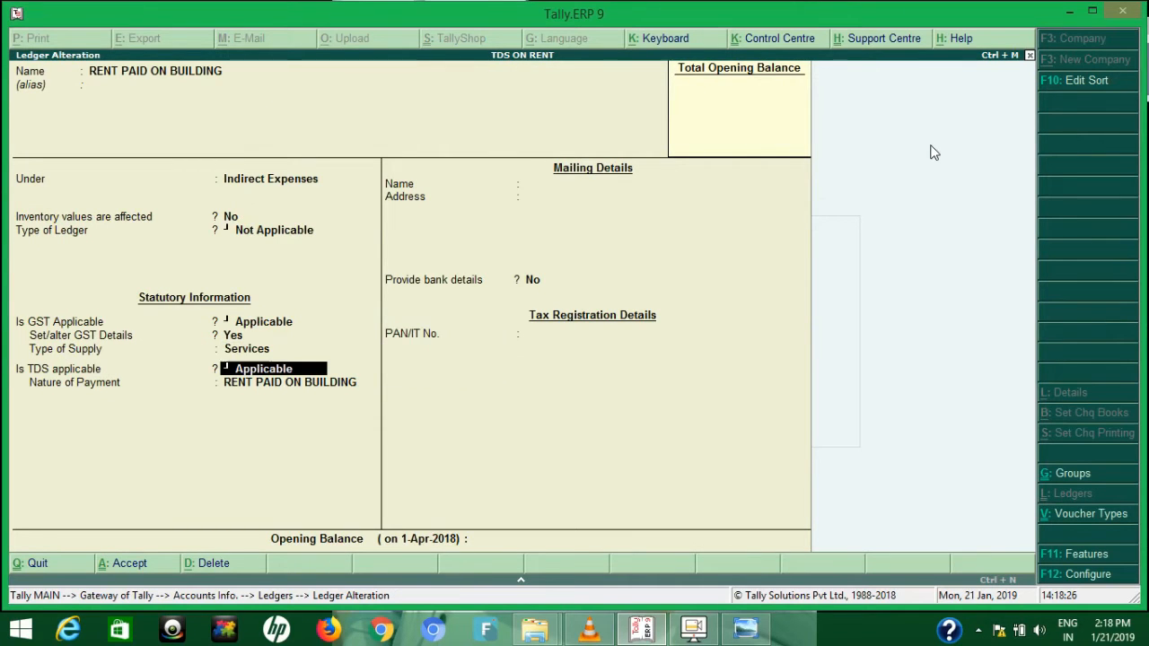
key(Return)
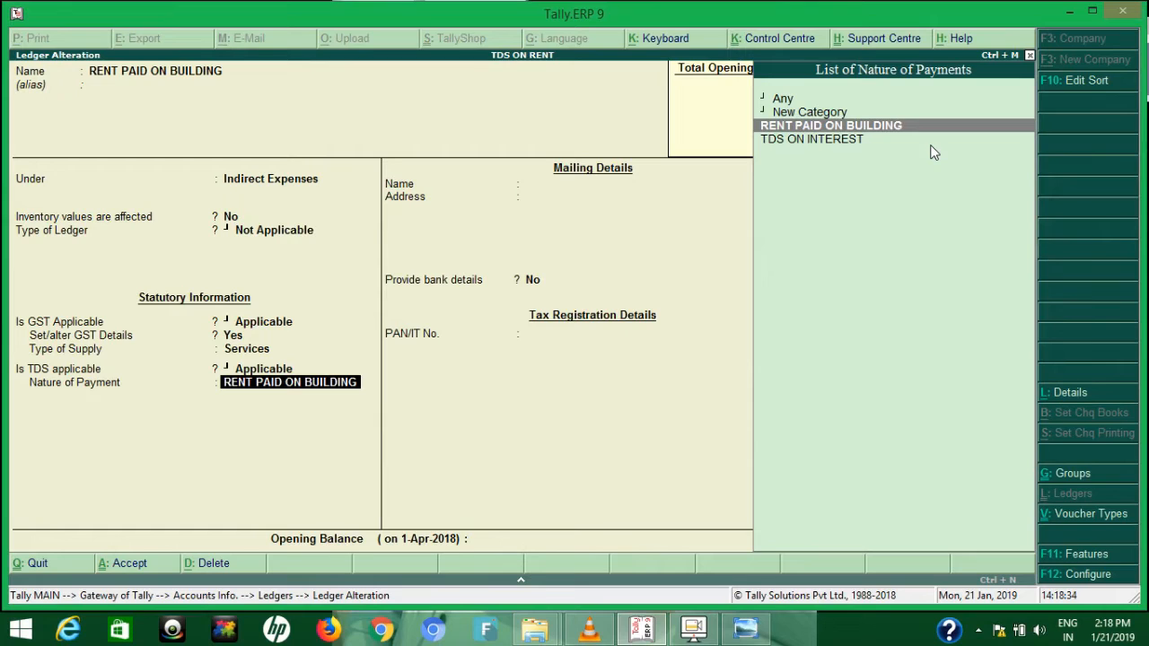
key(Up)
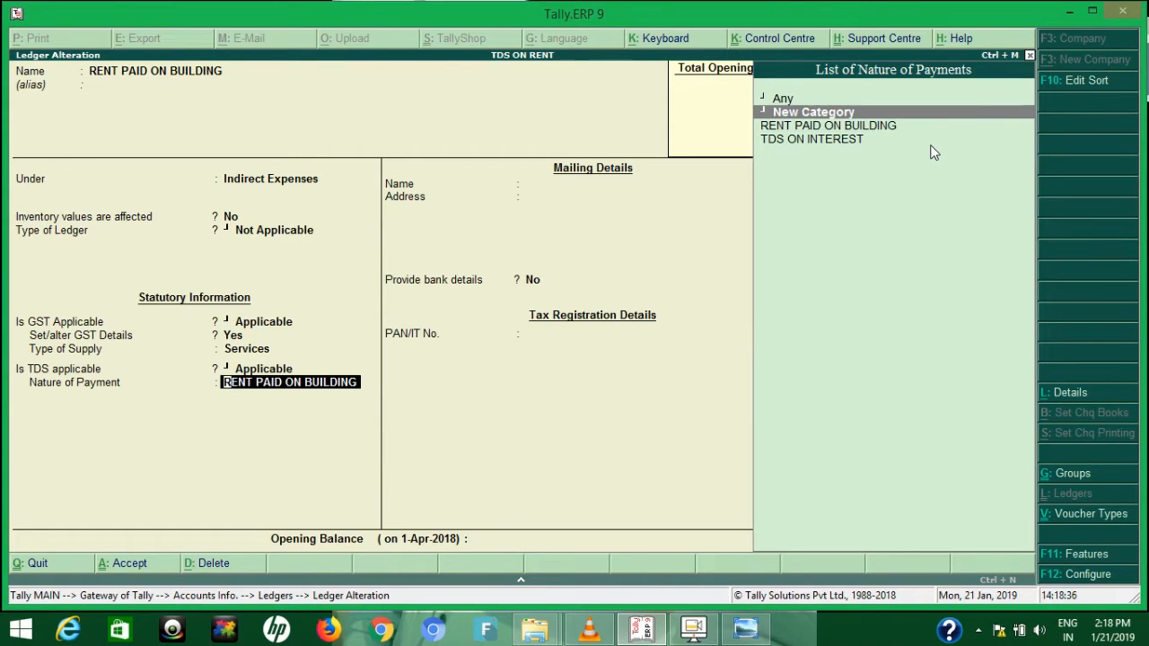
key(Return)
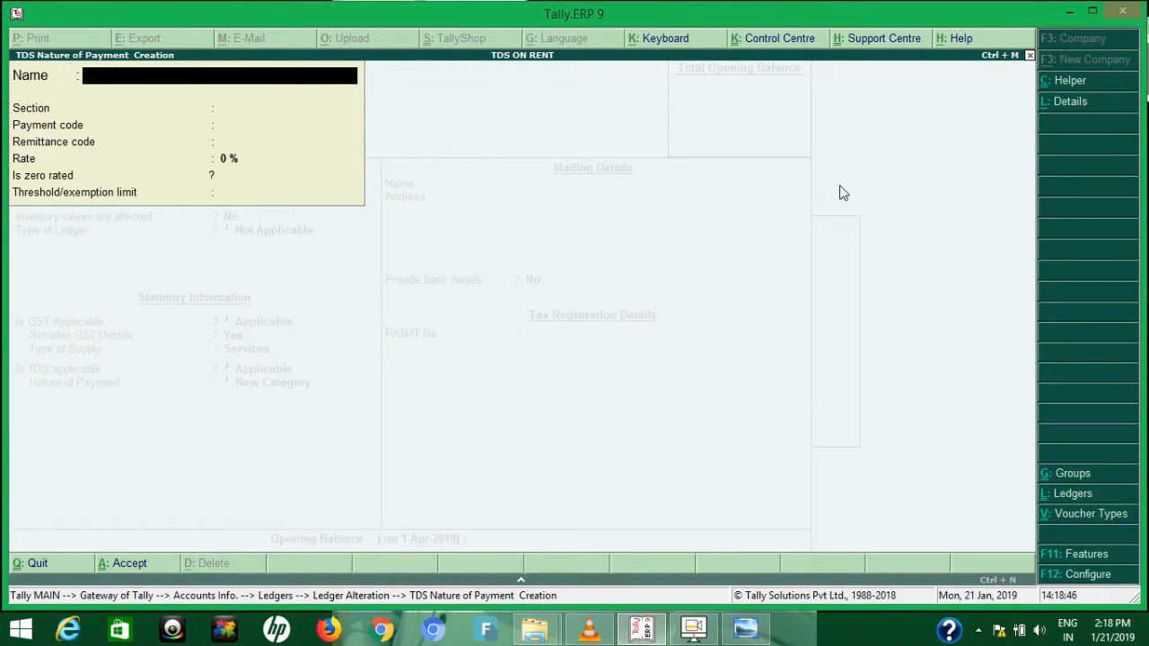
key(Escape)
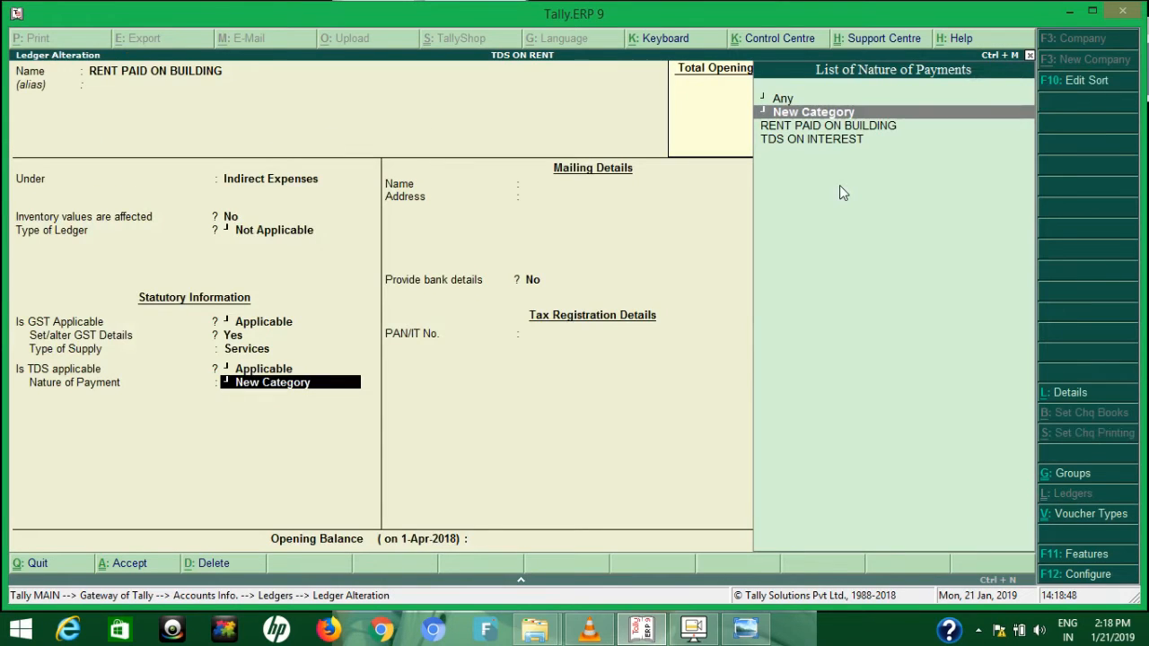
key(Down)
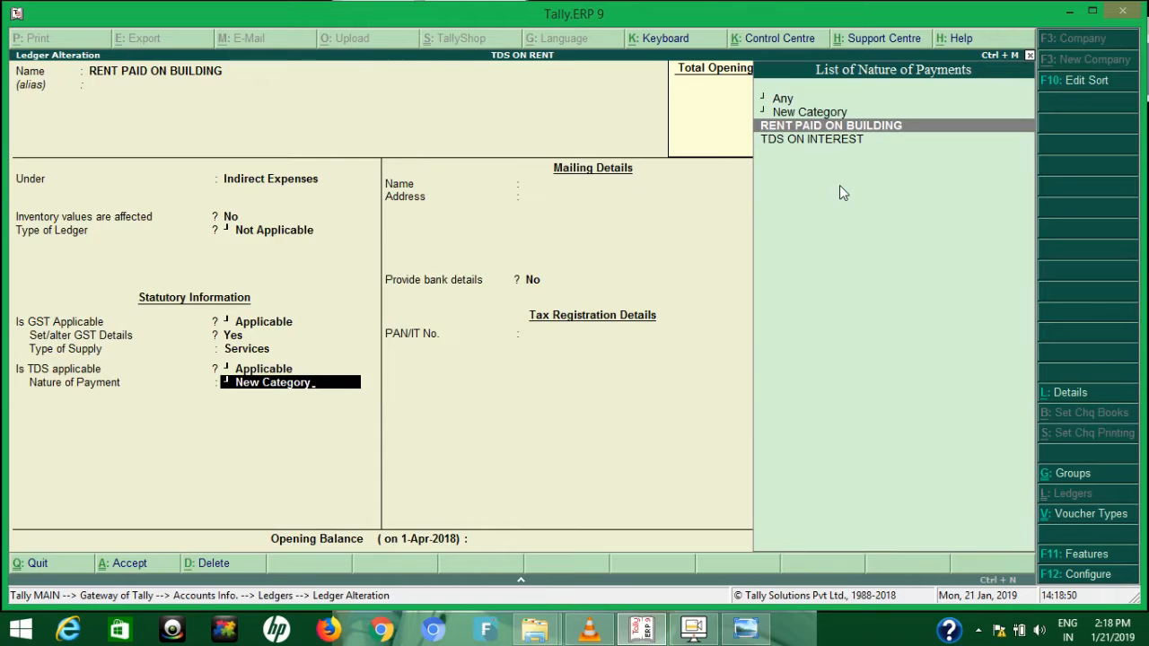
key(Return)
key(BackSpace)
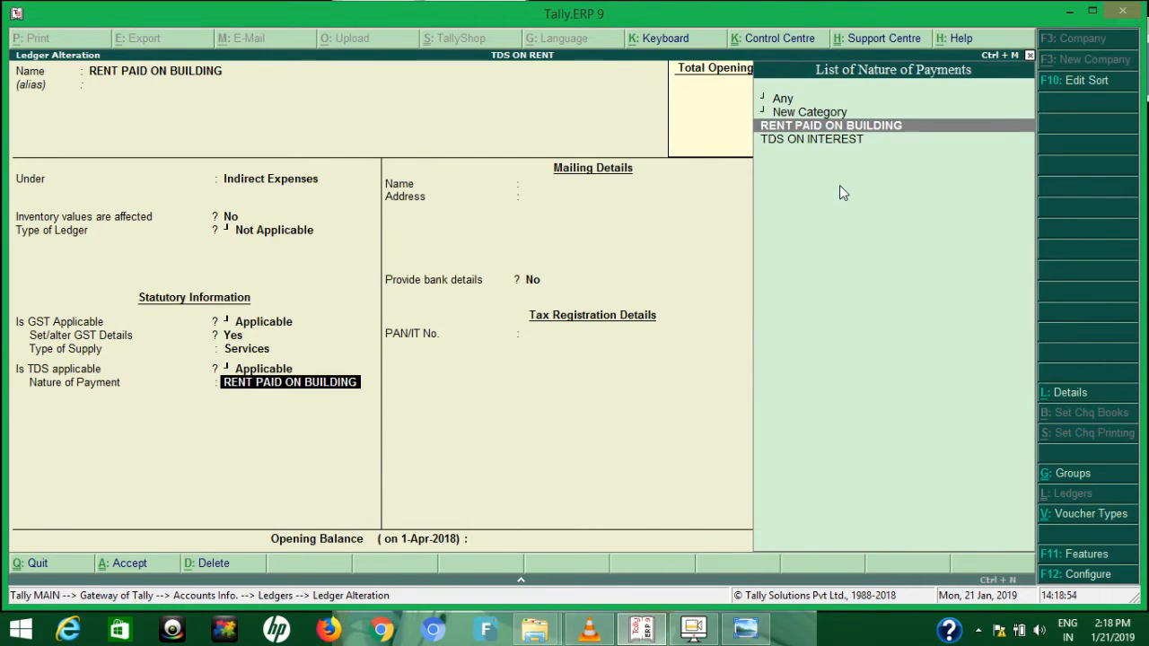
- Review and accept the section, rate and threshold limit of the RENT PAID ON BUILDING nature of payment, and save the ledger
key(ctrl+Return)
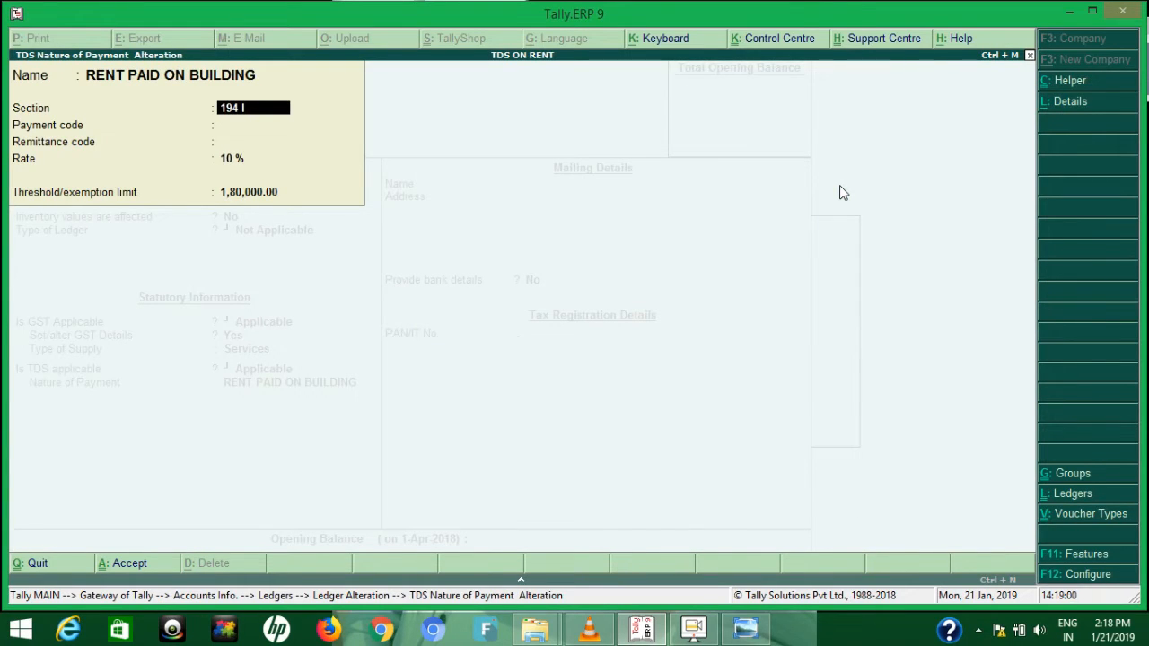
key(Return)
key(Return)
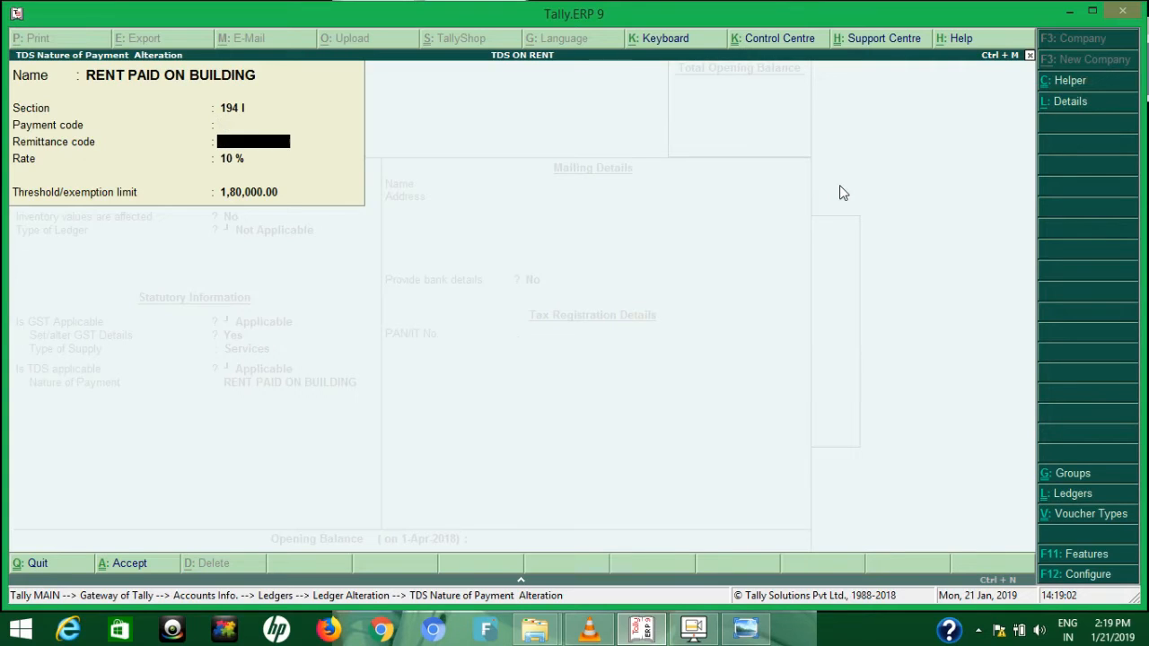
key(Return)
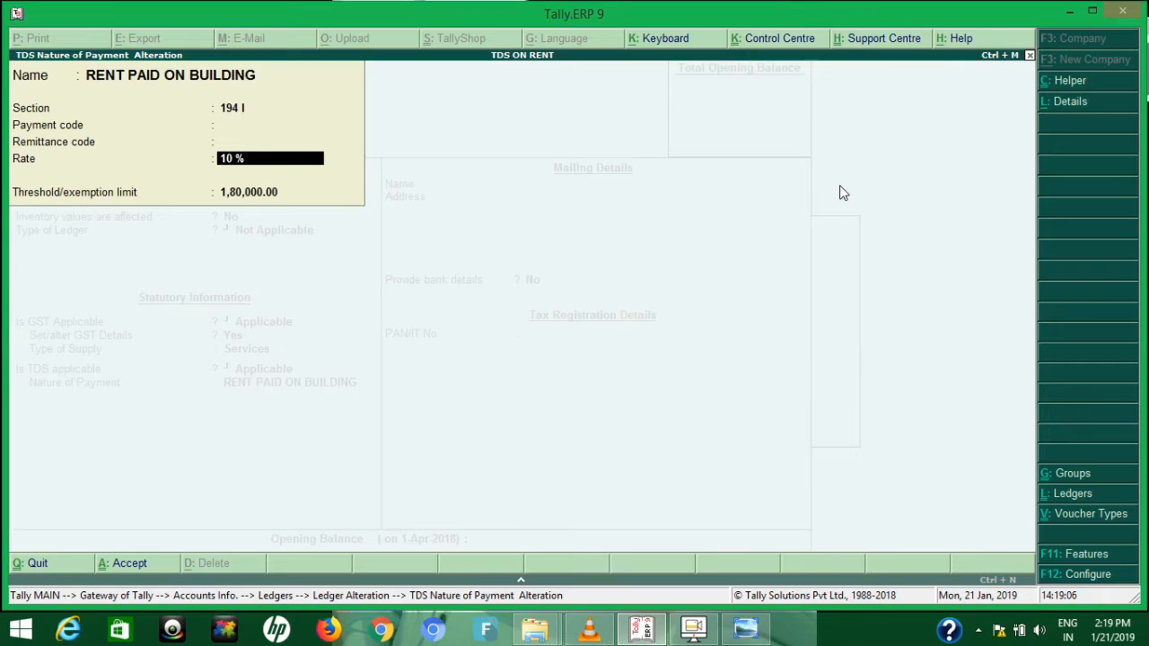
key(Return)
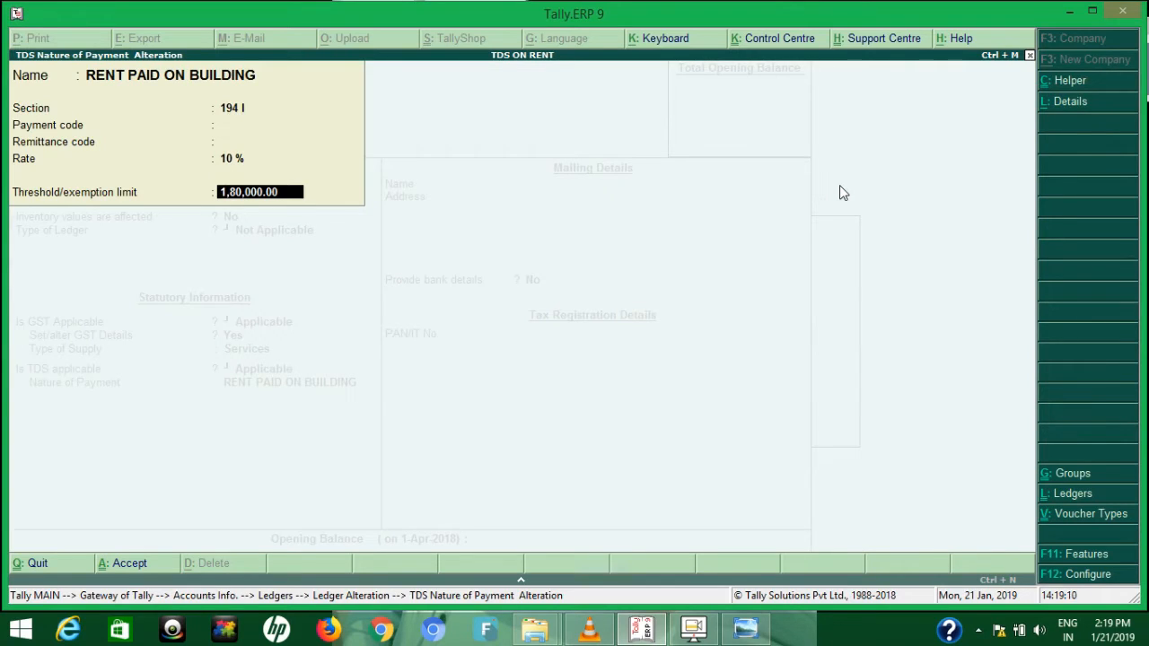
key(Return)
key(Return)
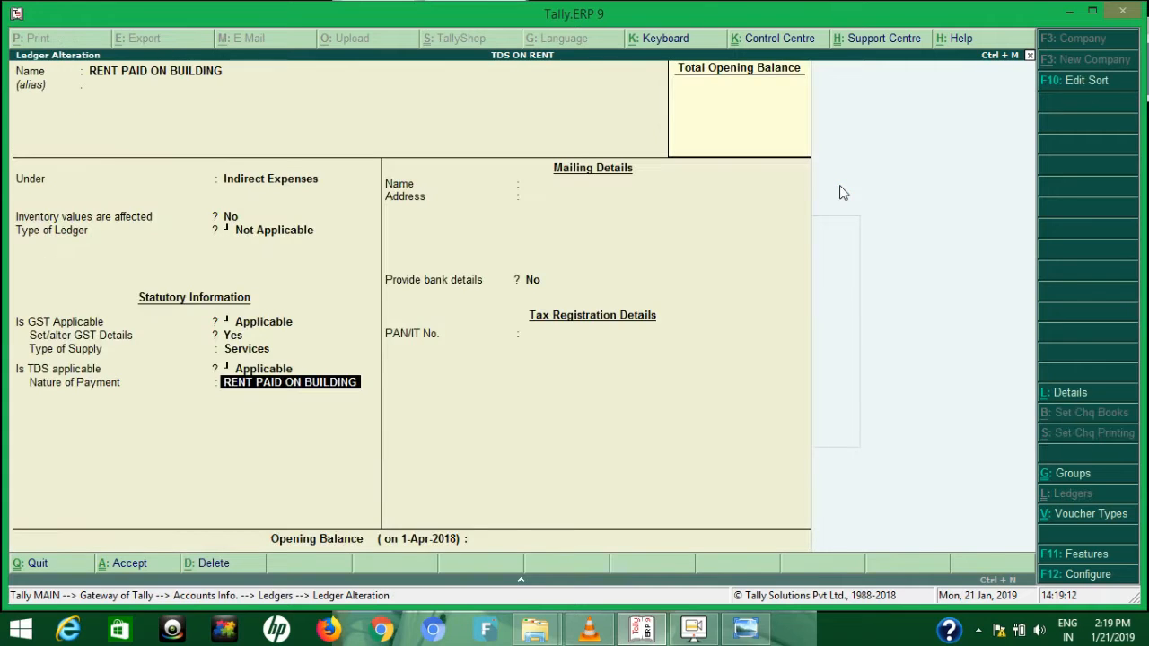
key(Return)
key(Return)
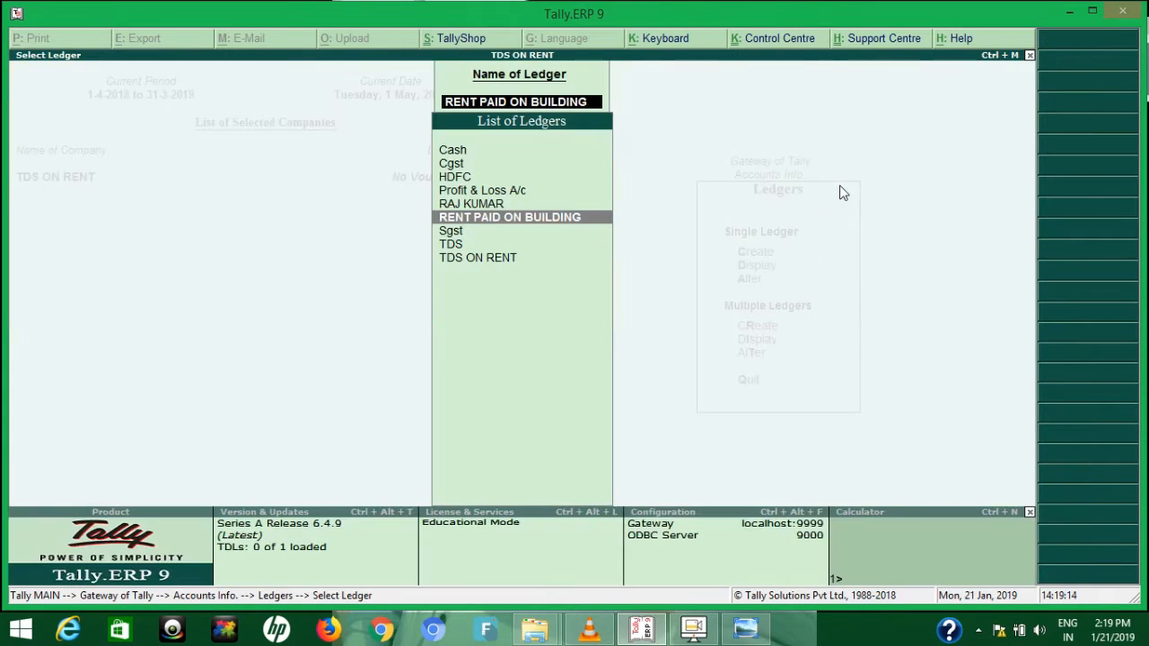
- Open the creditor's ledger for alteration, keeping it under Sundry Creditors with bill-by-bill balances maintained and inventory values unaffected
key(Up)
key(Return)
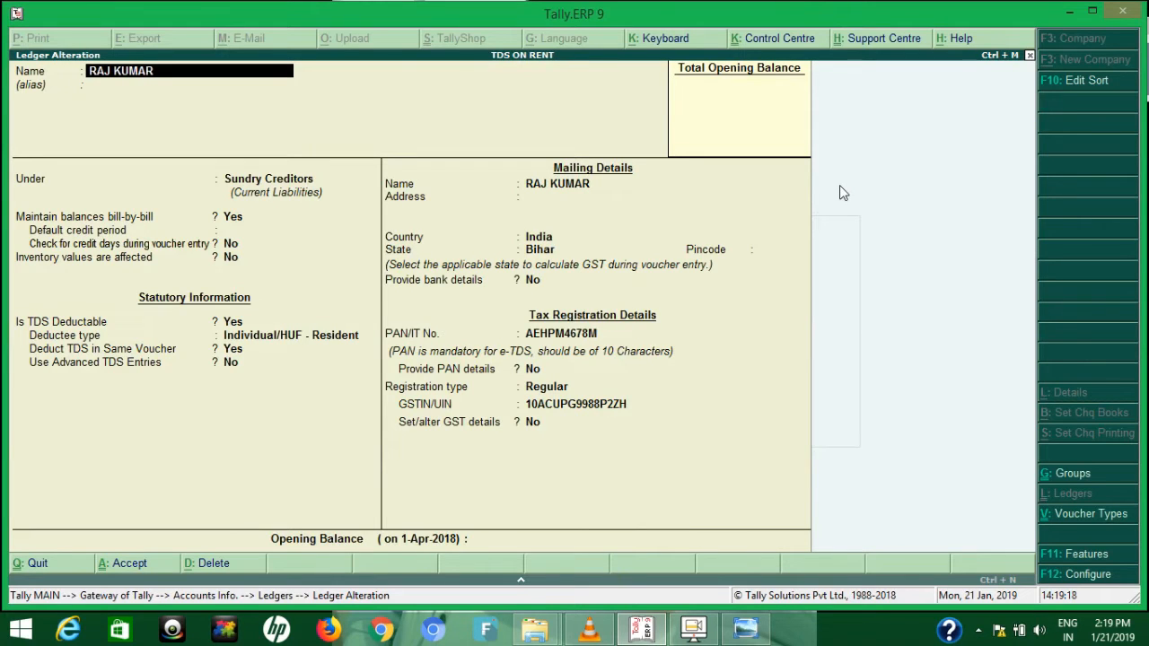
key(Return)
key(Return)
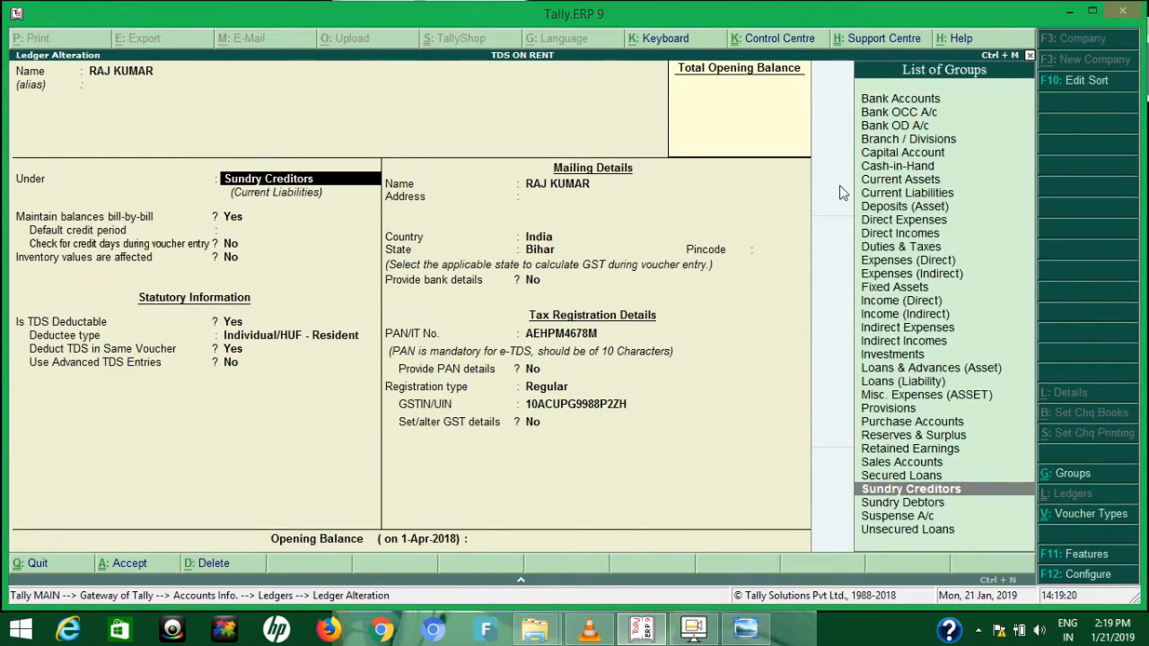
key(Return)
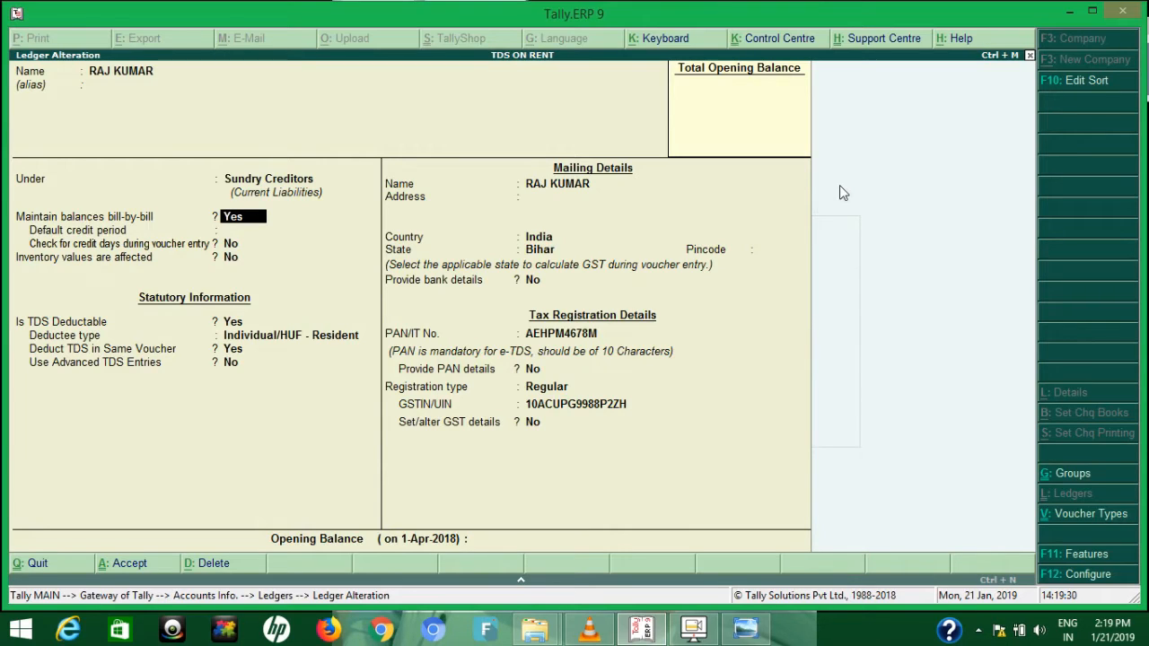
key(Return)
key(Return)
key(Return)
key(Return)
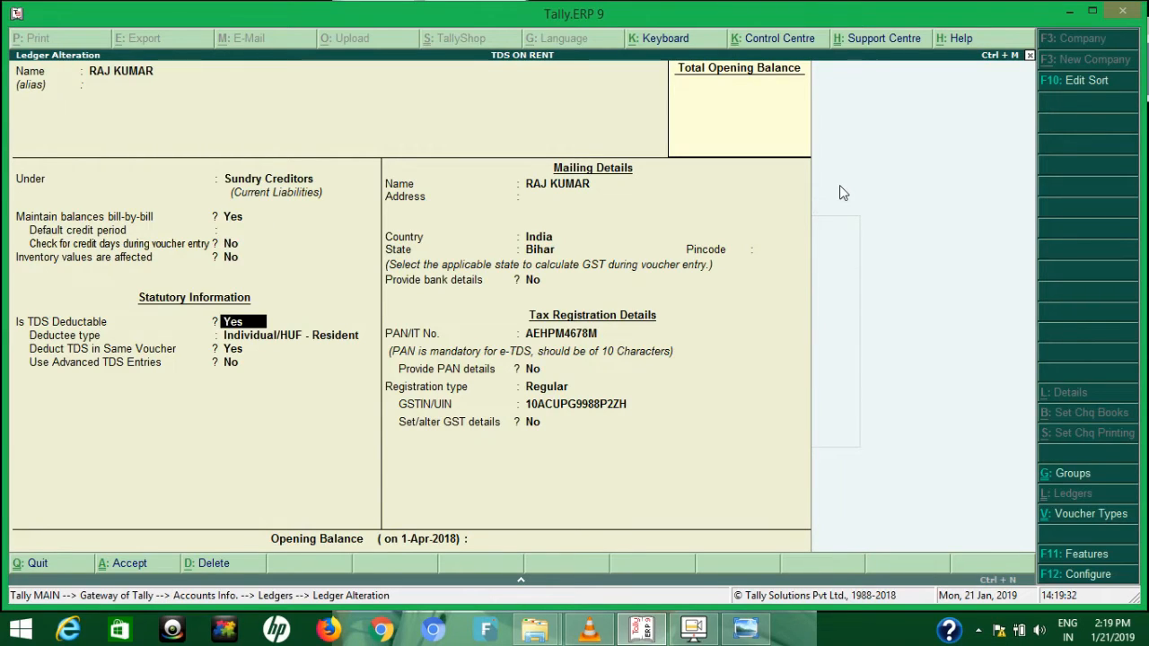
- Keep the creditor TDS deductable as Individual/HUF - Resident, with TDS deducted in the same voucher for RENT PAID ON BUILDING
key(Return)
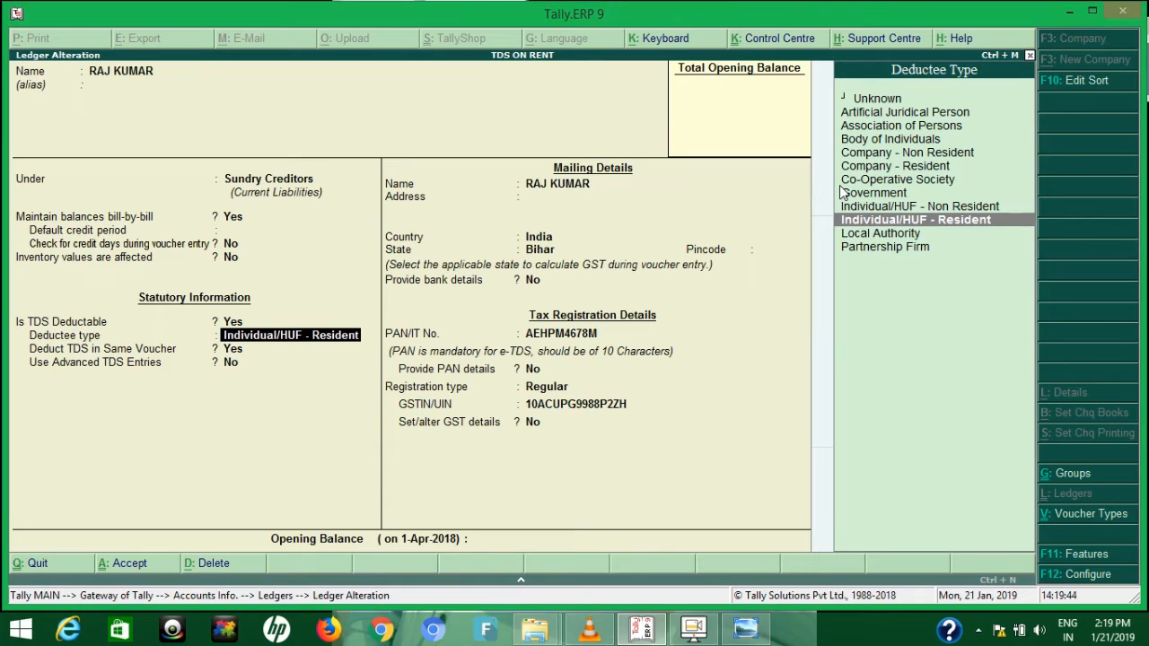
key(Return)
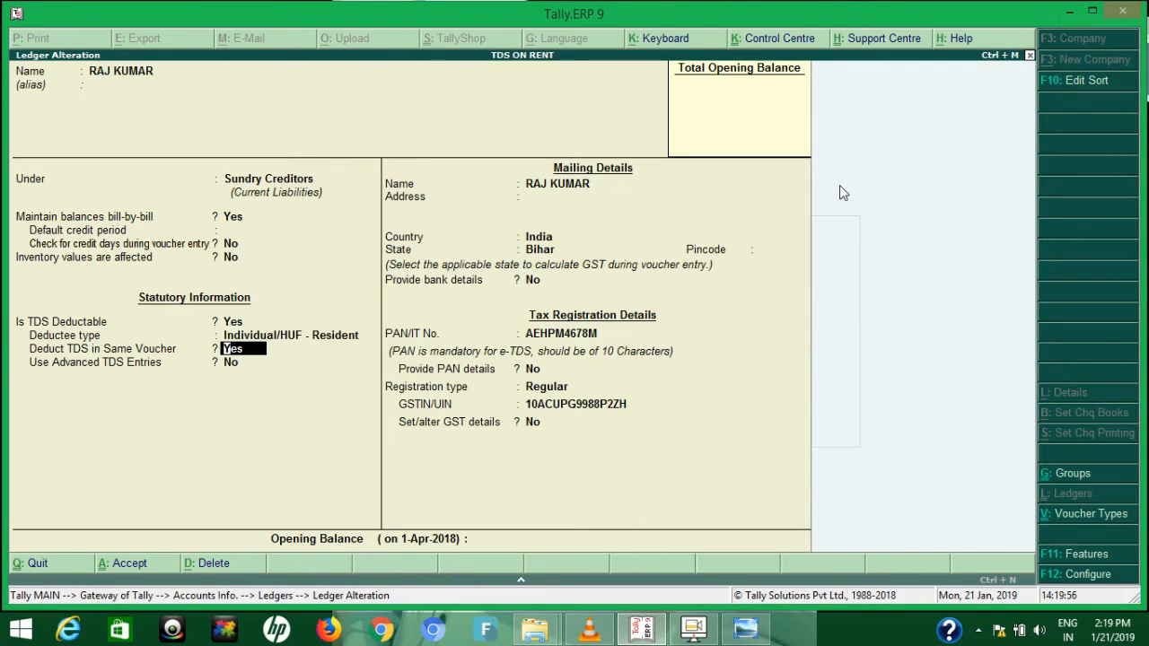
key(Return)
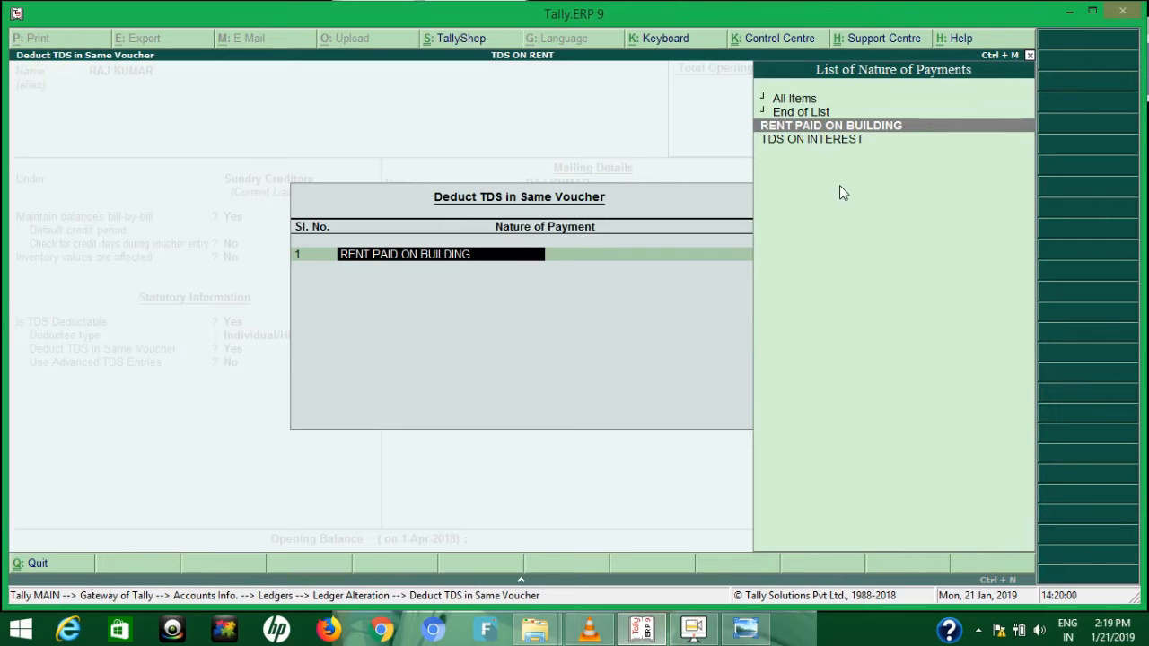
key(Escape)
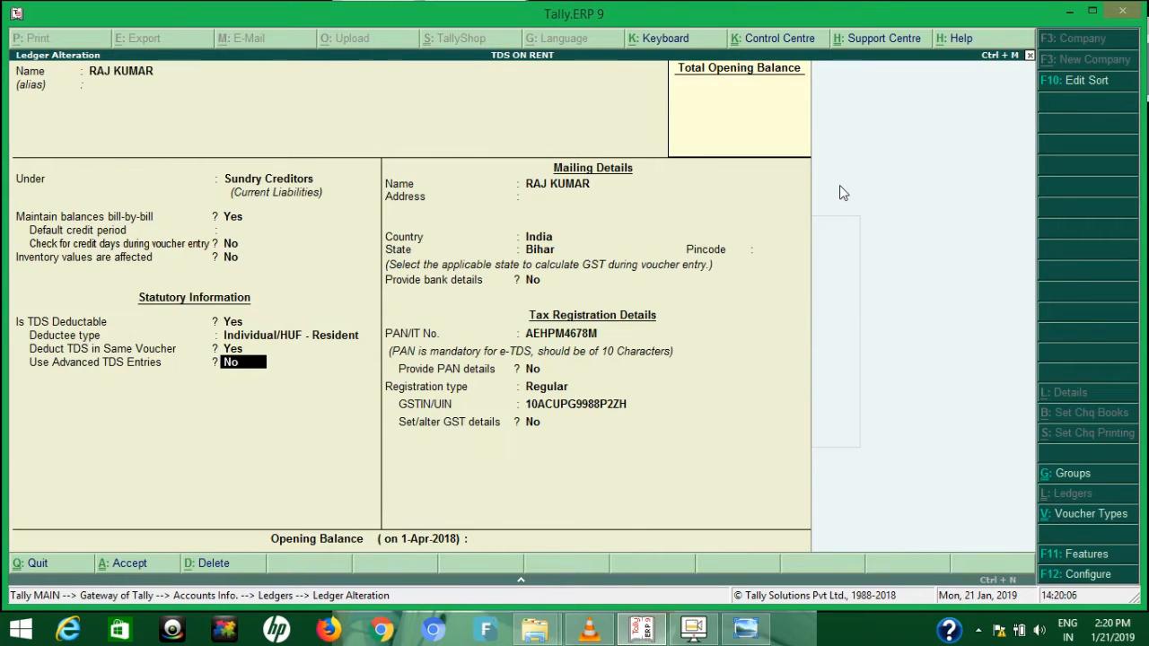
- Bring up the creditor's Advanced TDS Entries to look at their options, and return Use Advanced TDS Entries to No
key(y)
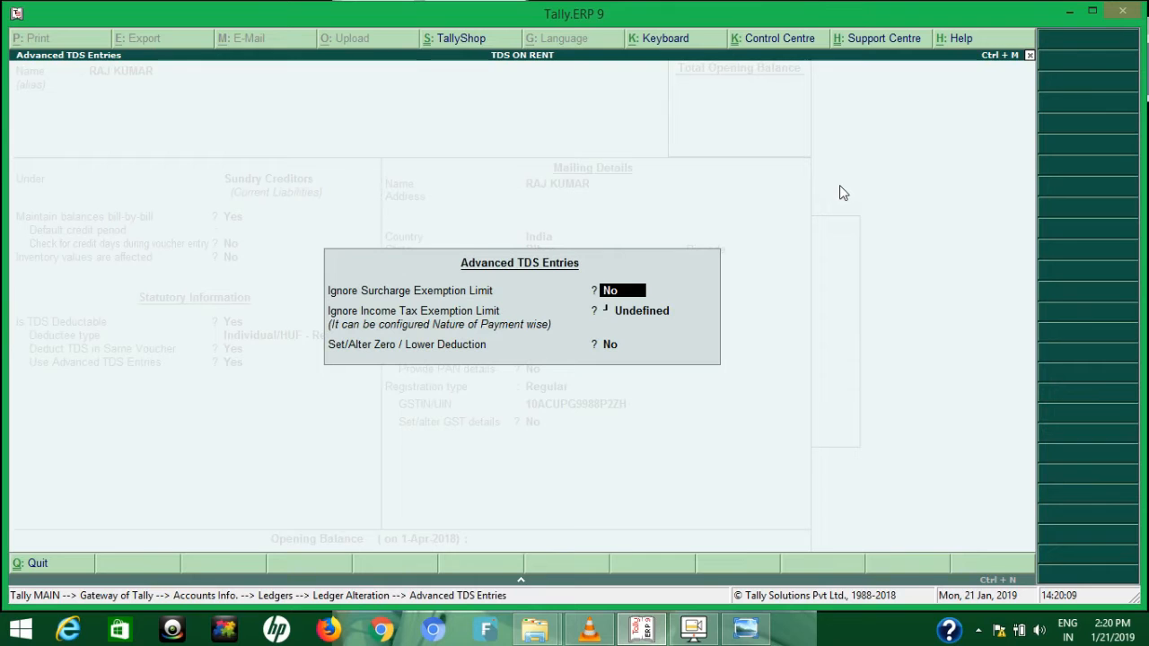
key(ctrl+a)
text(n)
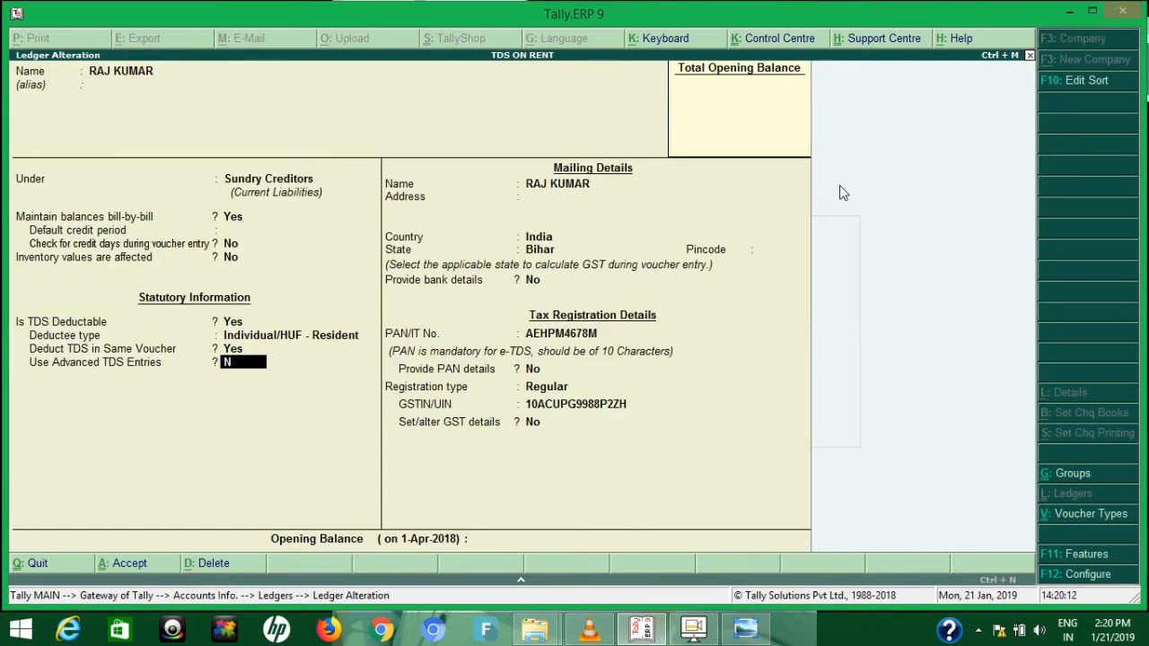
key(Return)
- Accept the creditor's mailing details with country India and state Bihar, and the tax registration details with PAN, Regular registration type and GSTIN
key(Return)
key(Return)
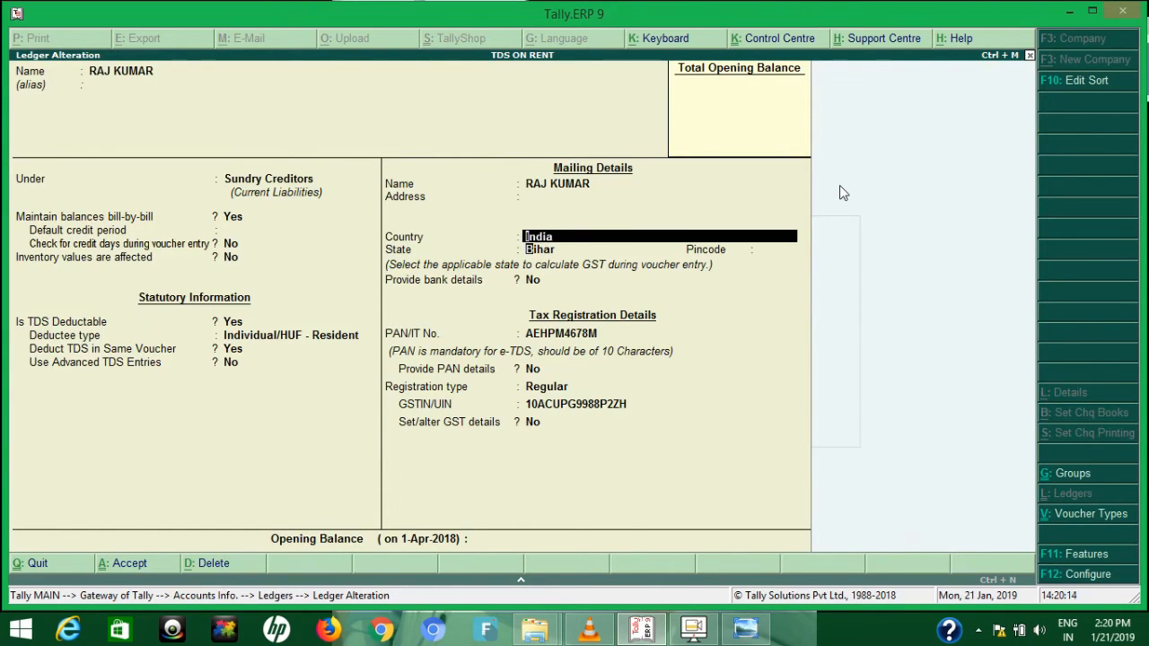
key(Return)
key(Return)
key(Return)
key(Return)
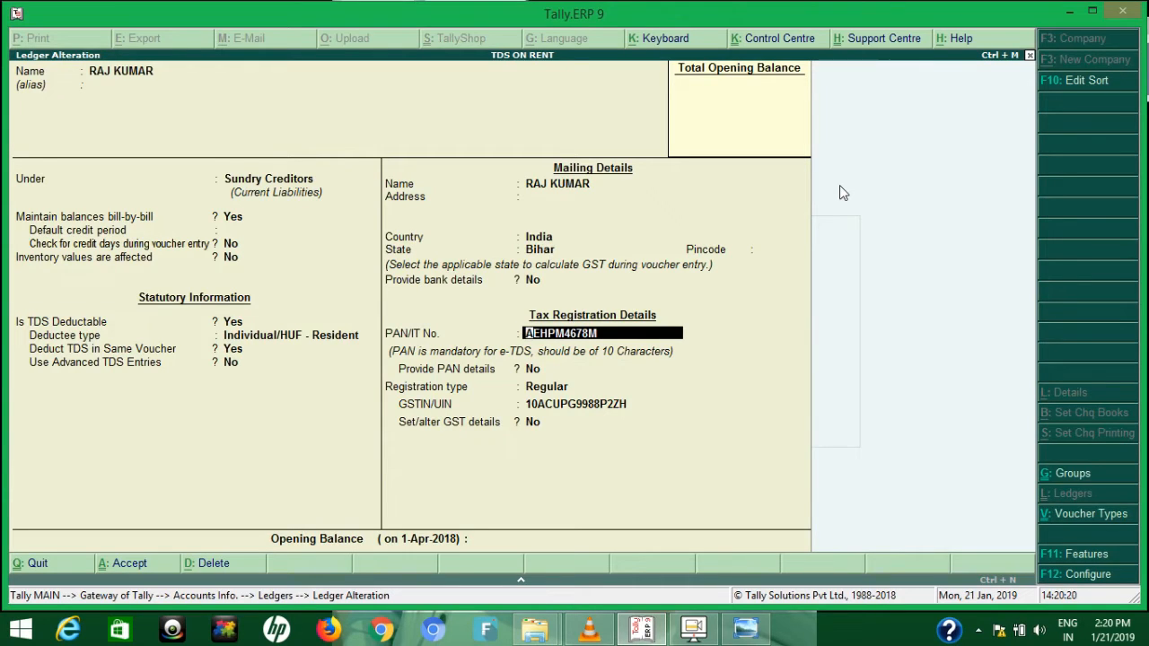
key(Return)
key(Return)
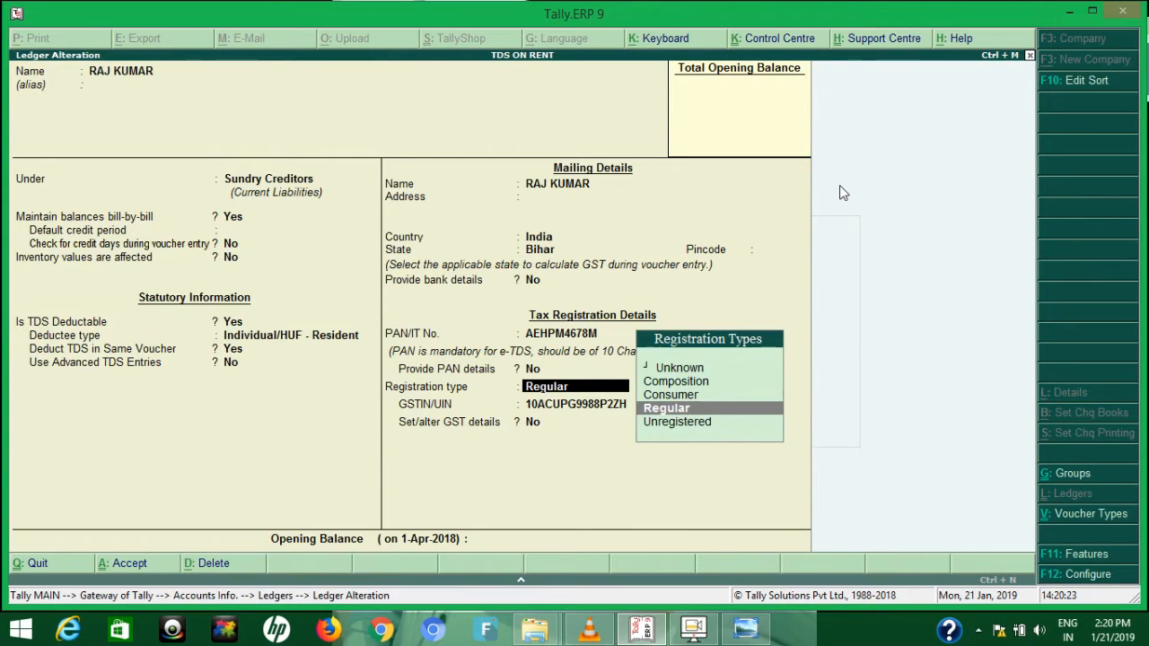
key(Return)
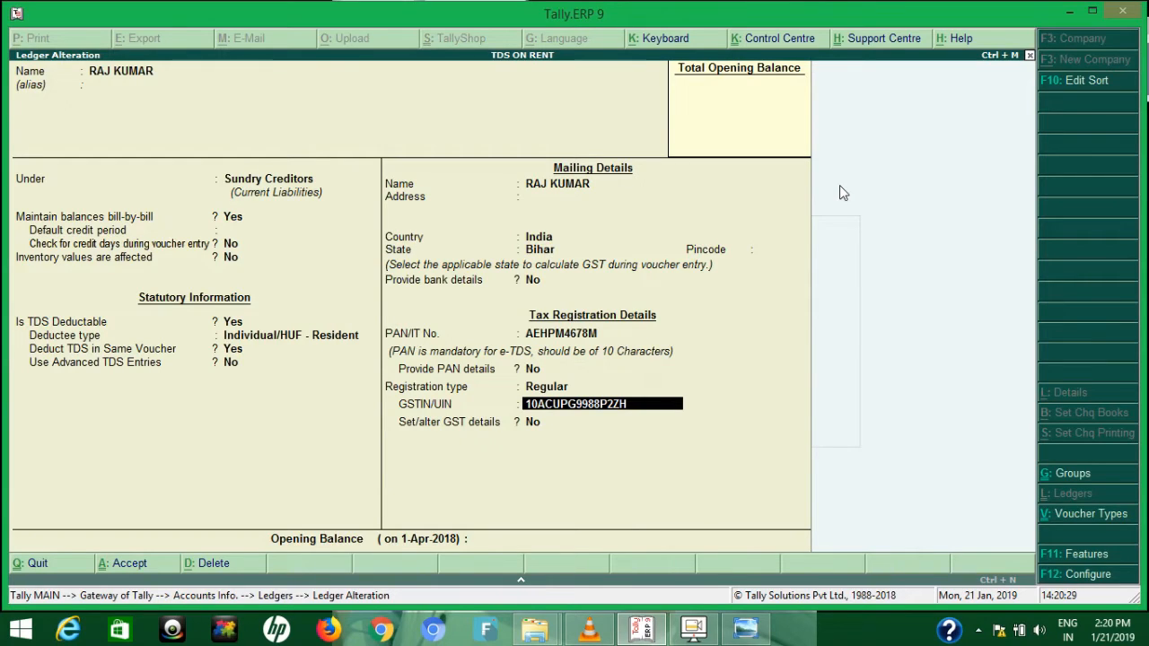
key(Return)
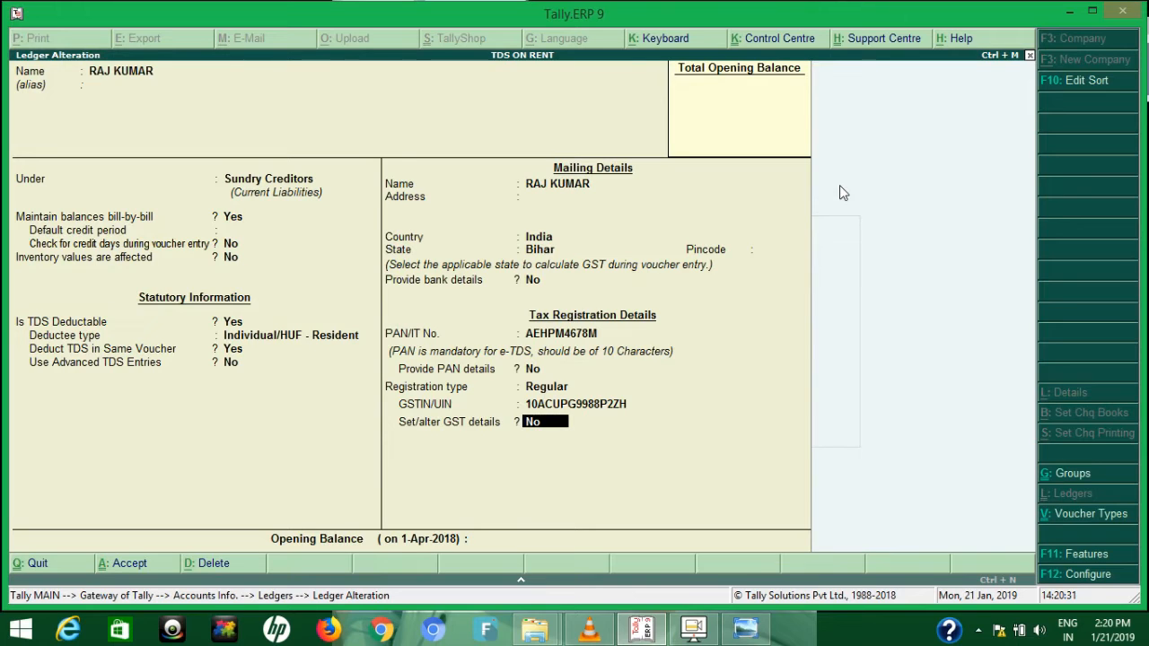
- Keep the creditor's "Set/alter GST details" at No and save the ledger
key(BackSpace)
key(BackSpace)
key(Return)
key(Return)
key(Return)
key(Return)
key(Return)
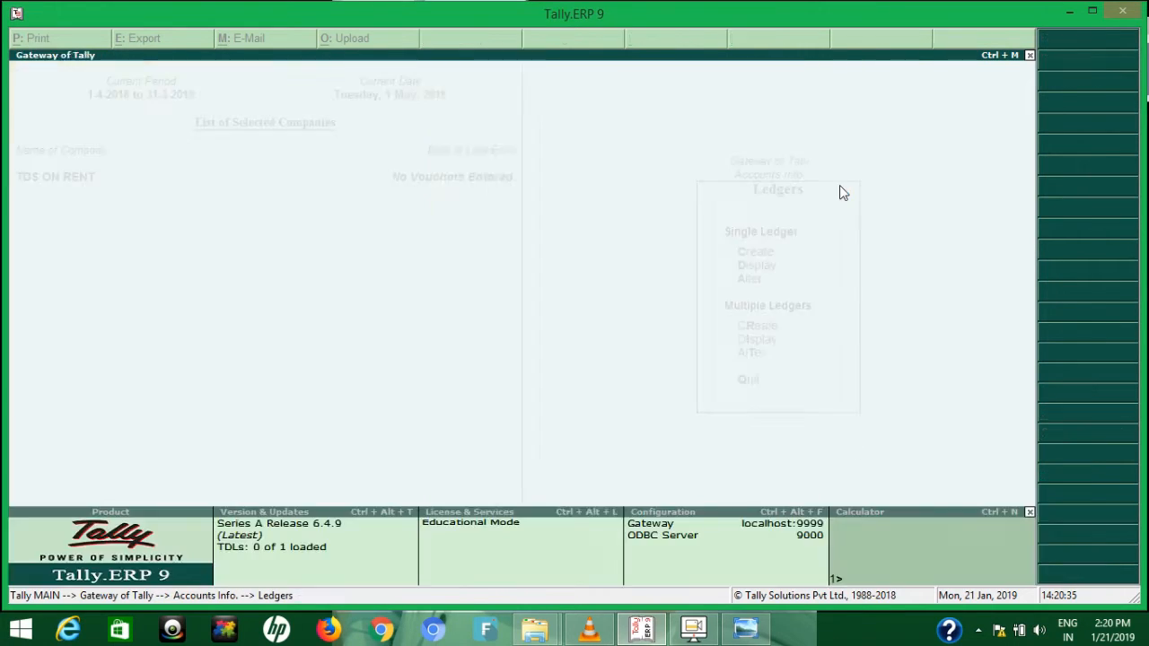
- Open the TDS ON RENT ledger for alteration and keep it under Duties & Taxes
key(Down)
key(Down)
key(Down)
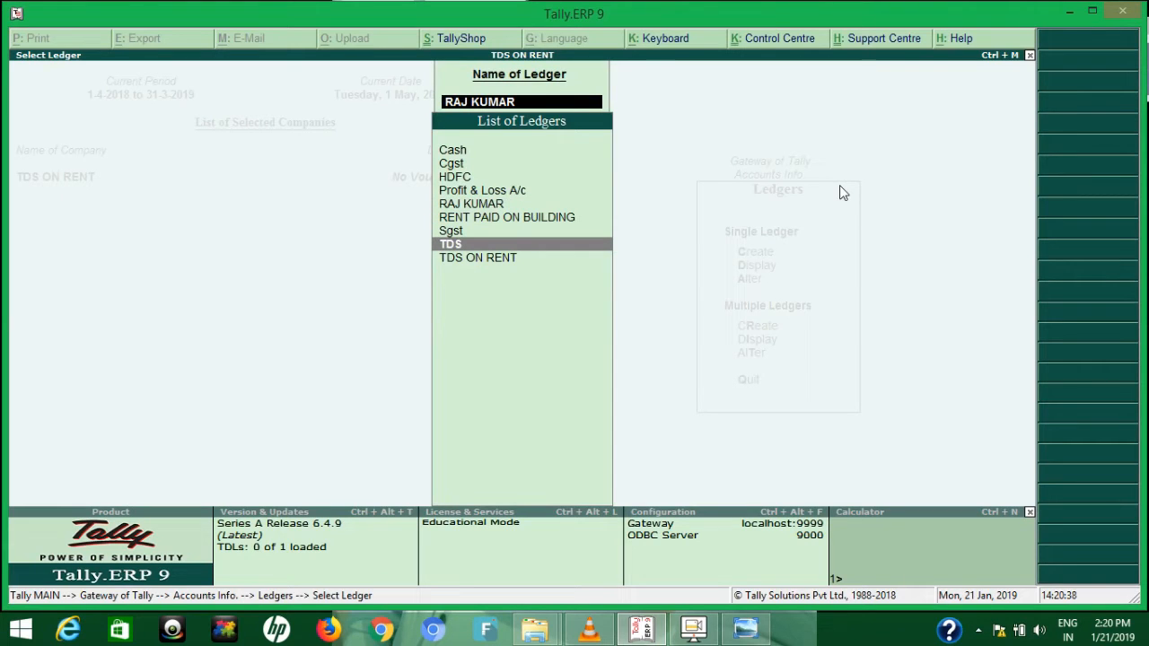
key(Down)
key(Return)
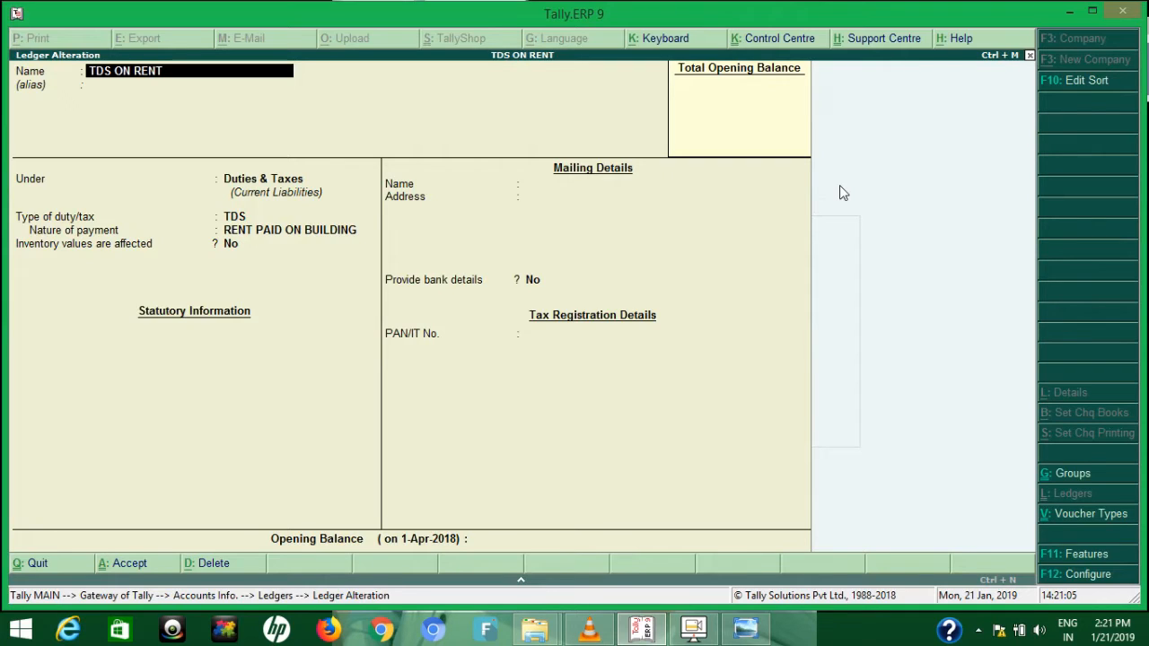
key(Return)
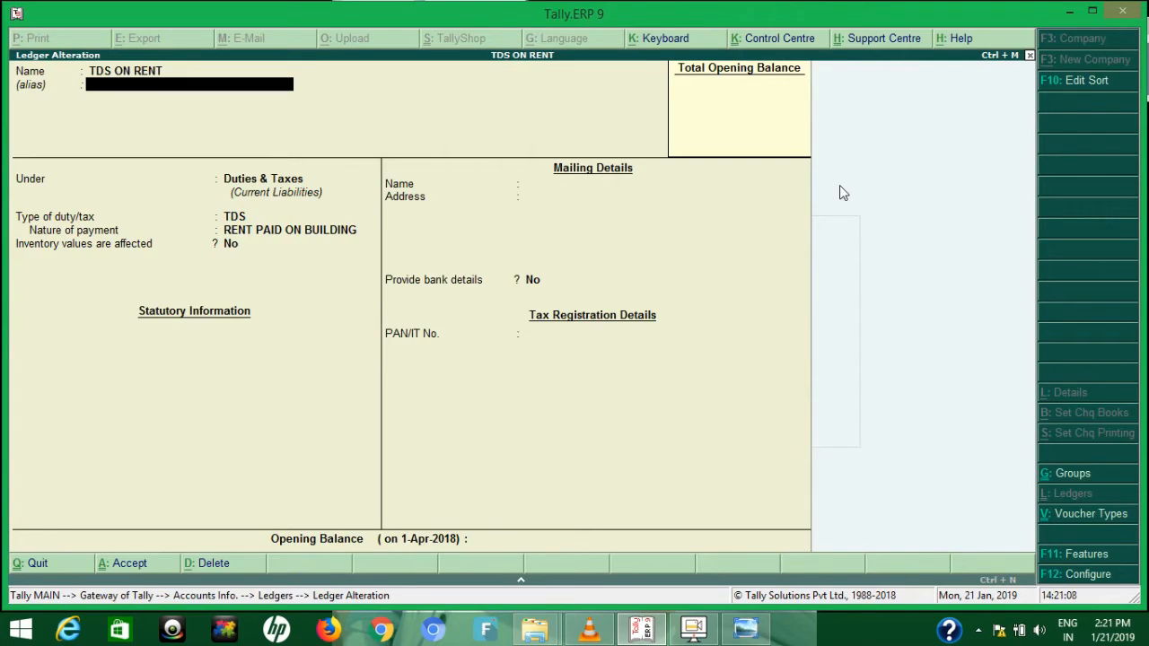
key(Return)
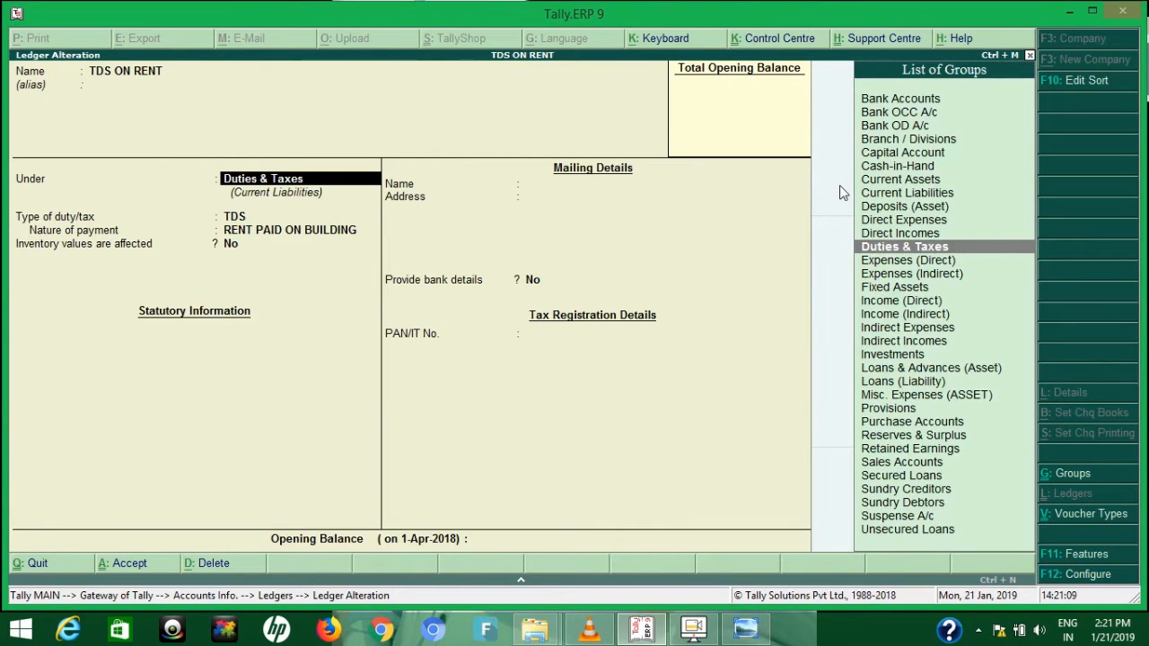
key(Return)
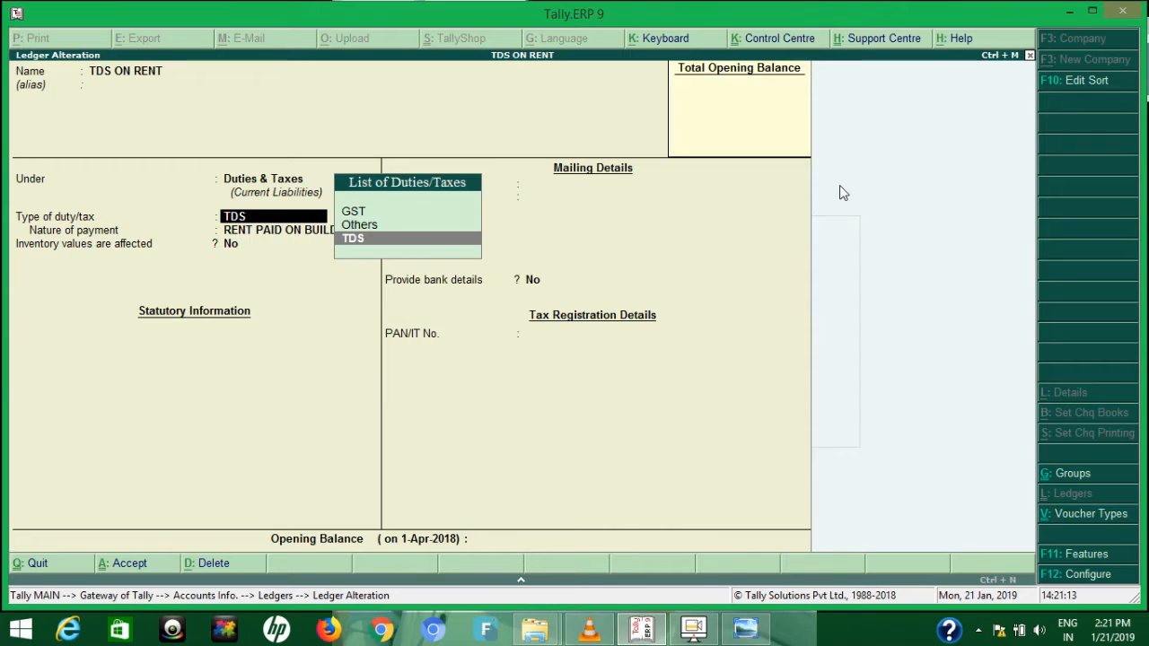
- Accept TDS as the ledger's type of duty/tax and RENT PAID ON BUILDING as its nature of payment, and save it
key(Return)
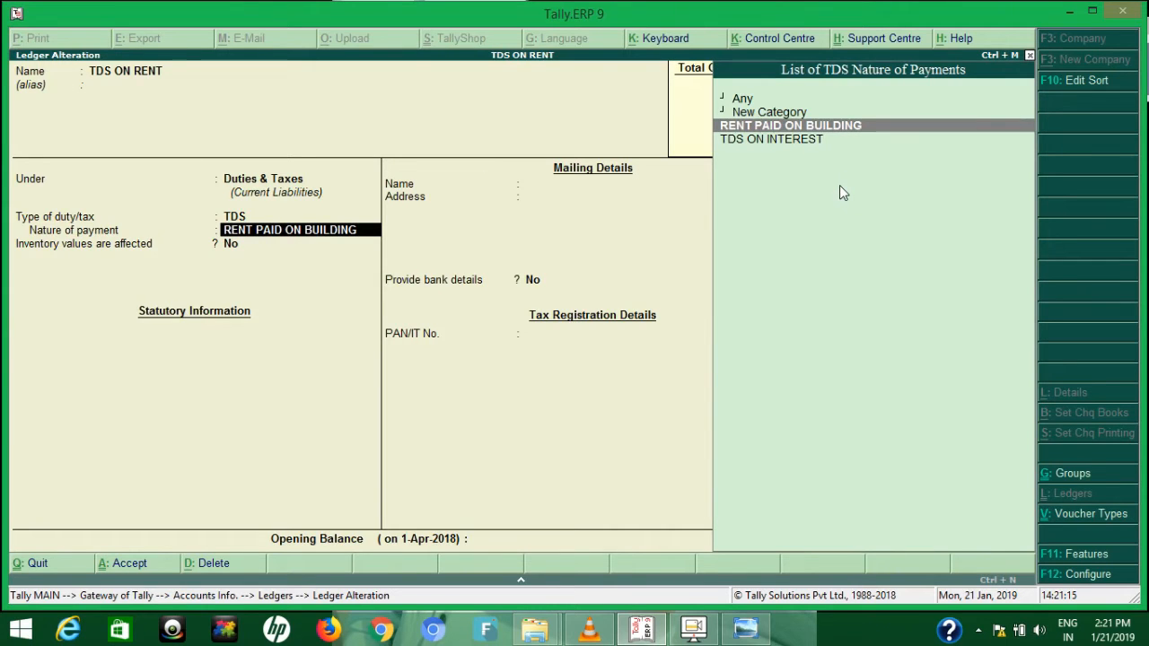
key(Return)
key(Return)
key(Return)
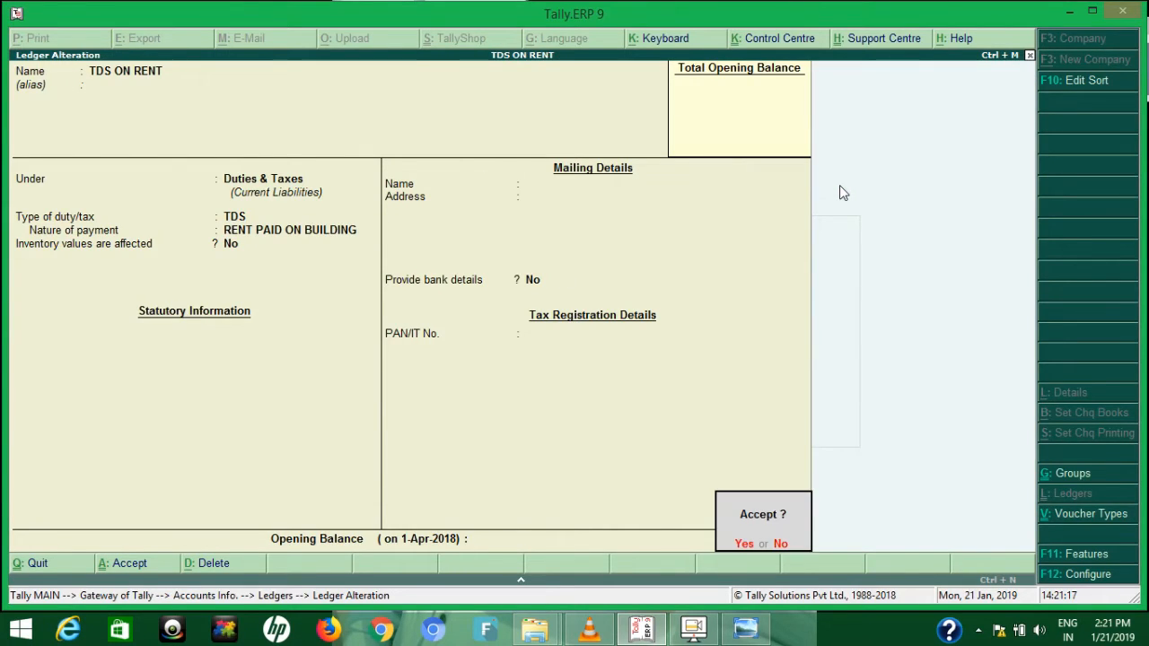
key(Return)
- Open the TDS ledger, accept it under Duties & Taxes with TDS as duty type and Any as nature of payment, and save it
key(Up)
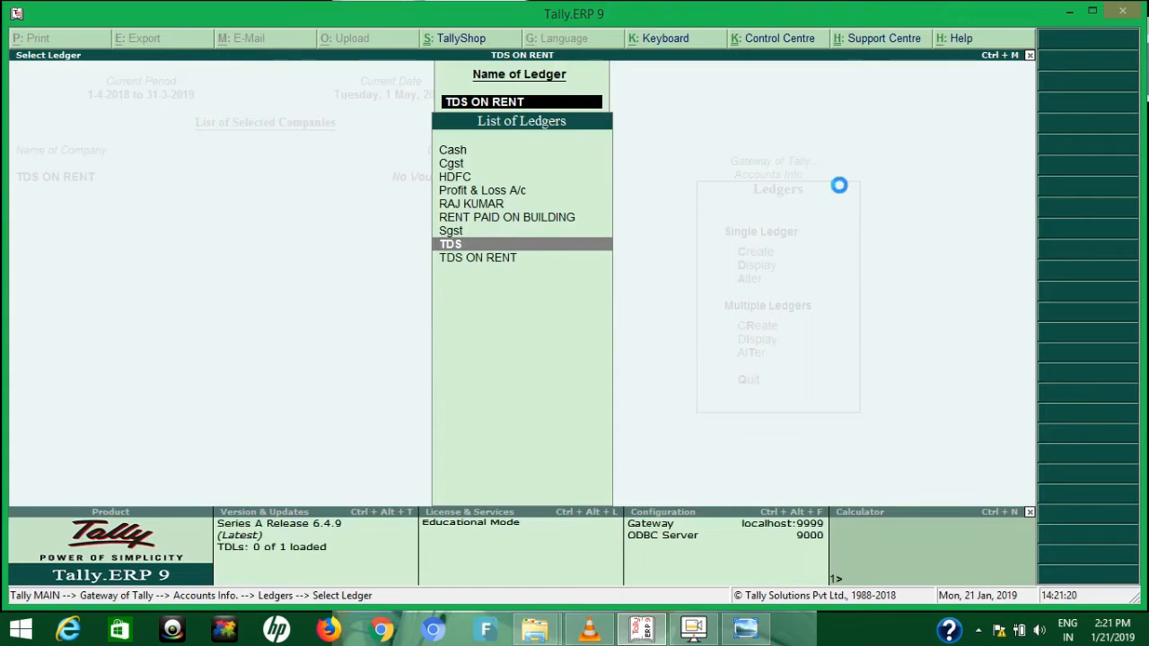
key(Return)
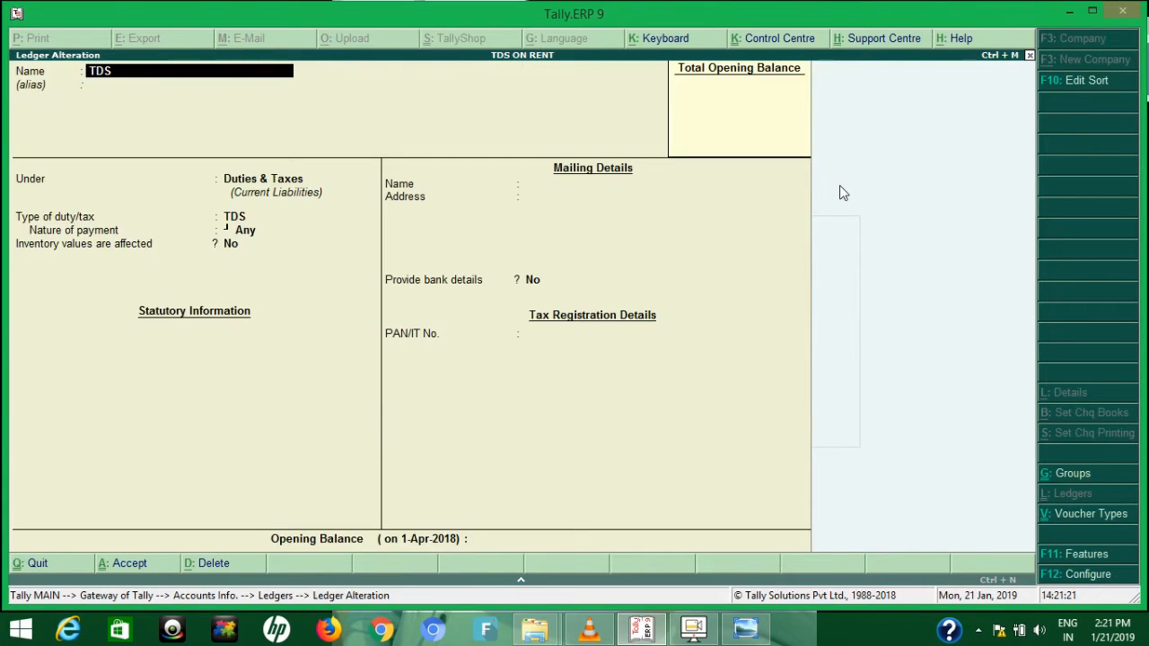
key(Return)
key(Return)
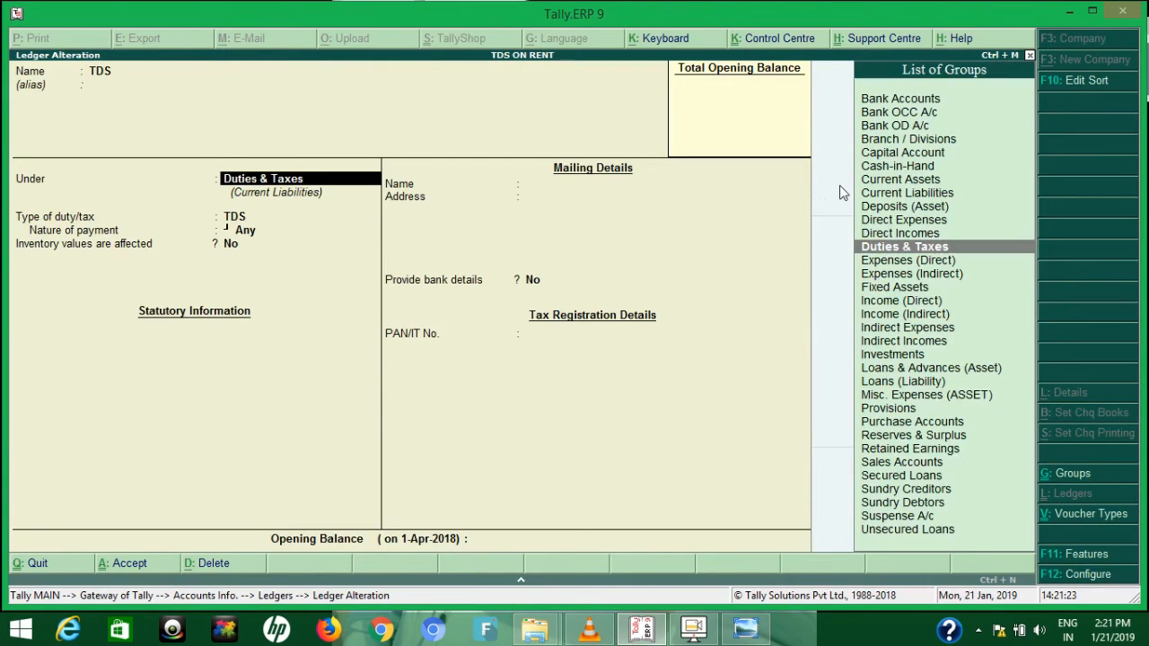
key(Return)
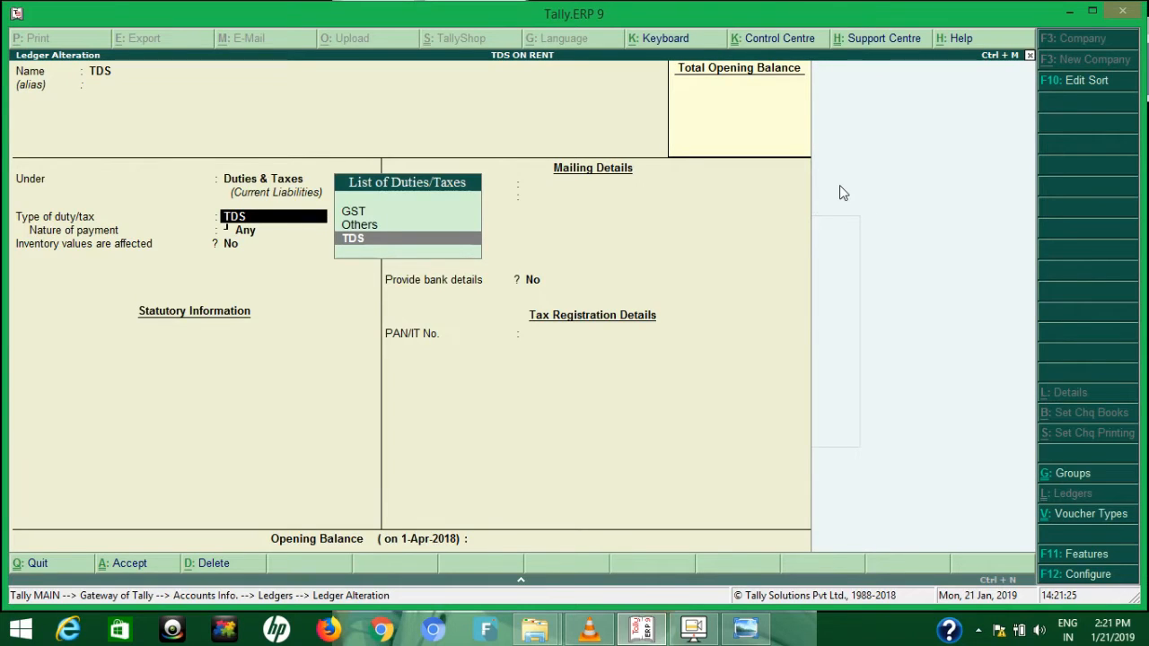
key(Return)
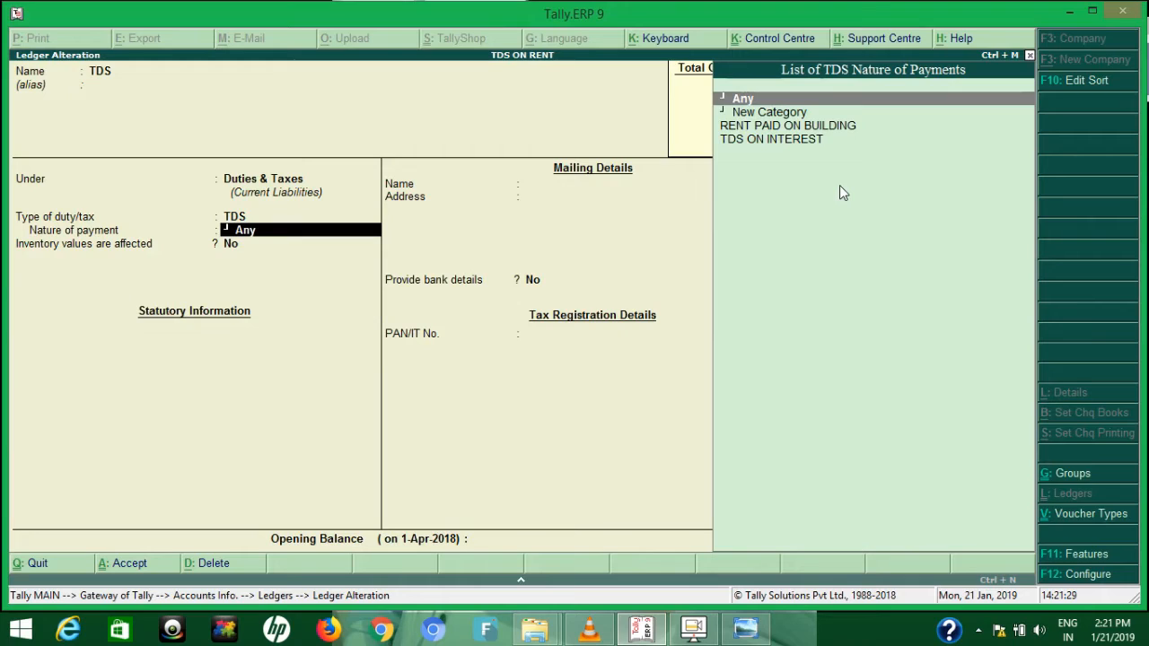
key(Return)
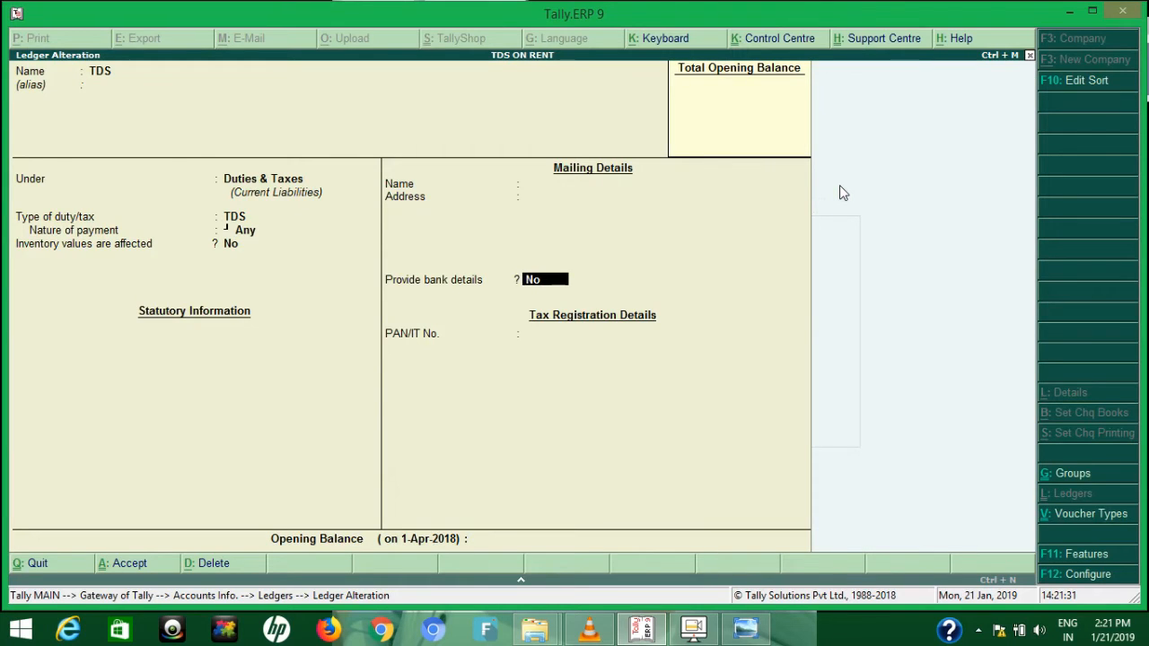
key(Return)
key(Return)
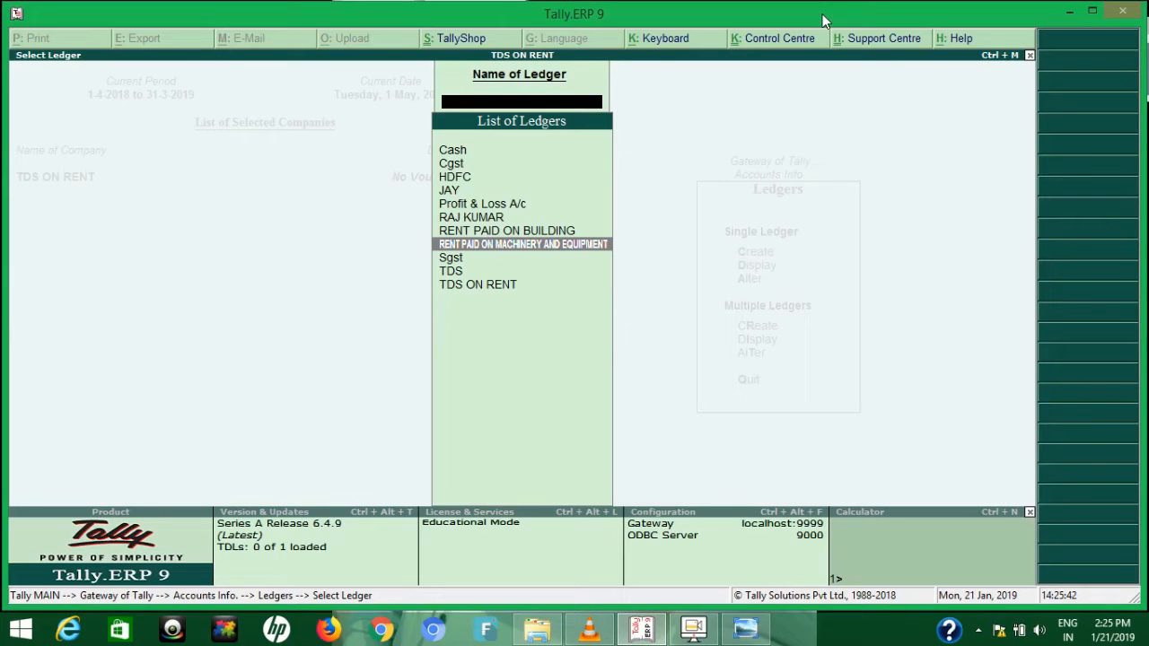
- Open the RENT PAID ON MACHINERY AND EQUIPMENT ledger for alteration, keeping it under Indirect Expenses with GST Applicable
key(Return)
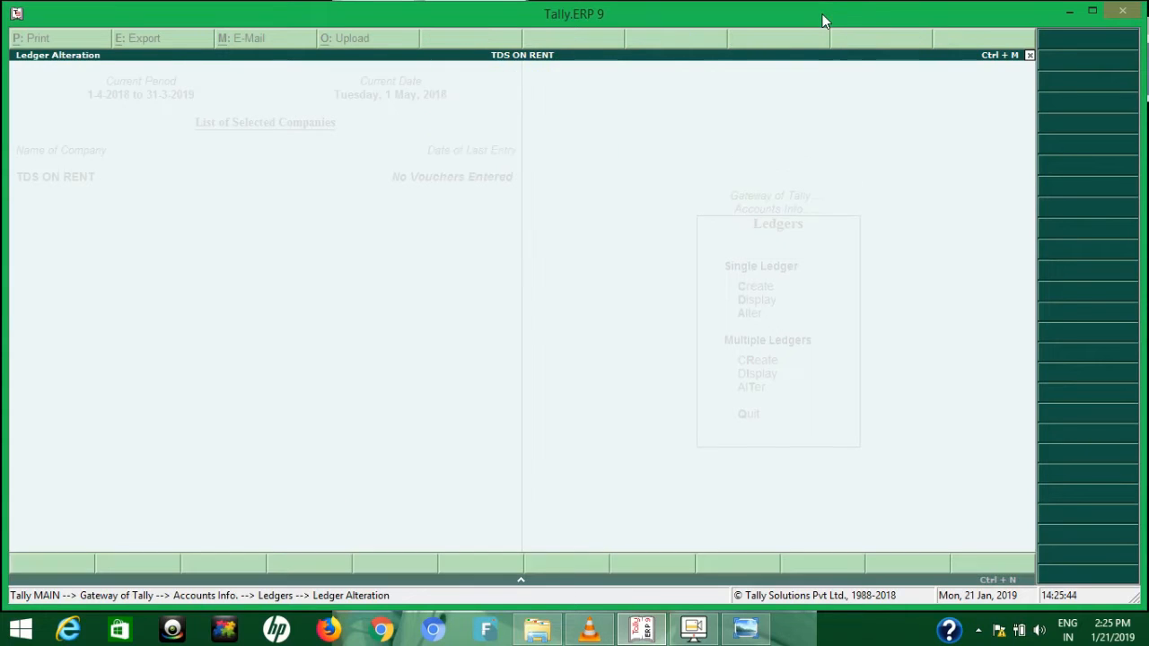
key(Return)
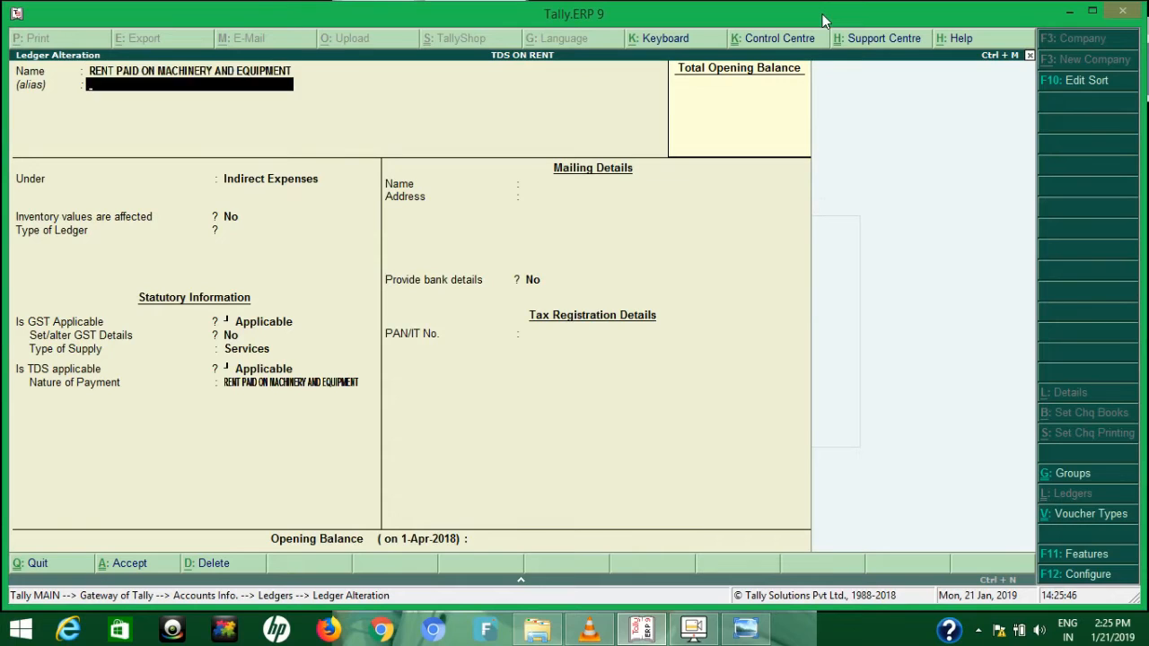
key(Return)
key(Return)
key(Return)
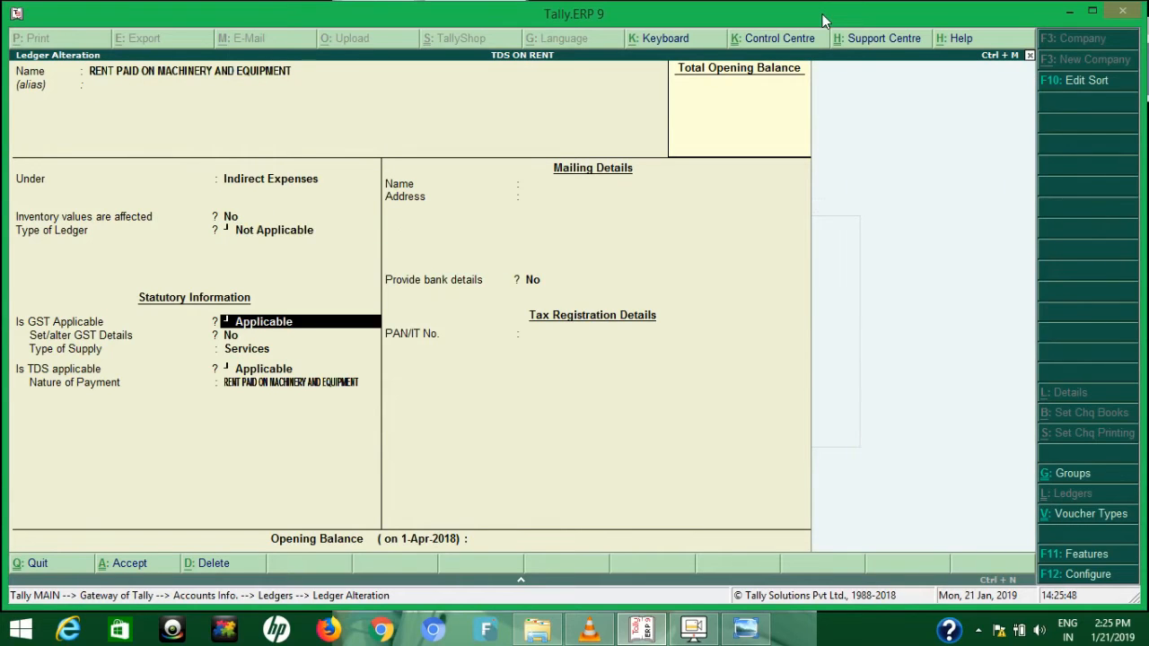
key(Return)
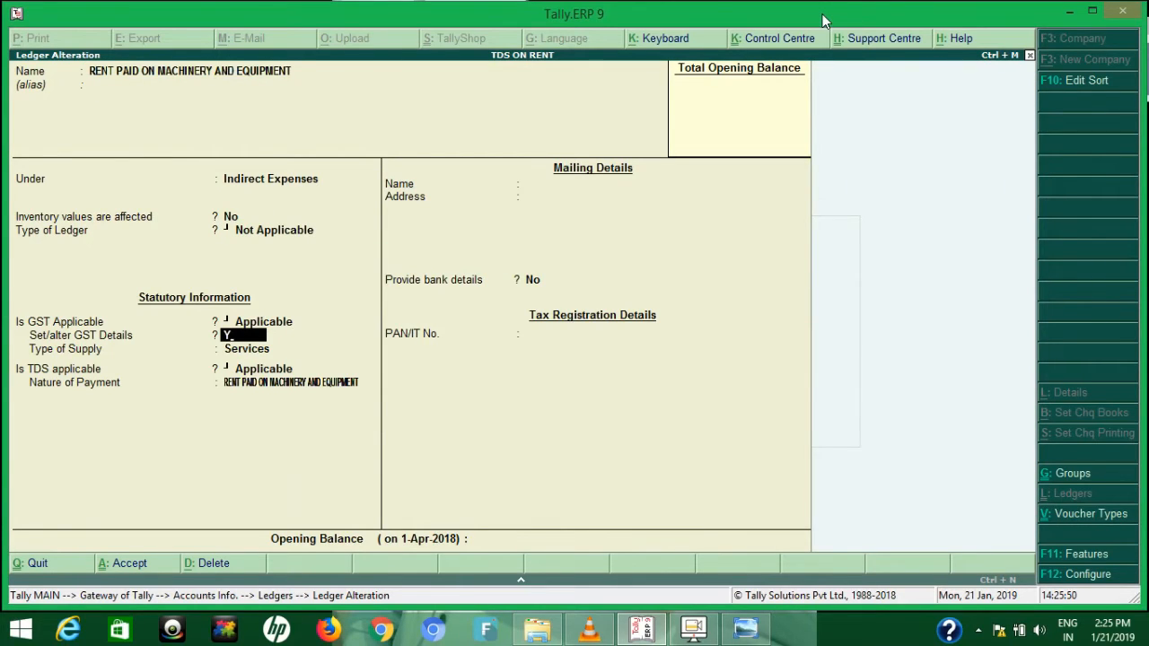
- Set "Set/alter GST Details" to Yes, accept Taxable with 18% integrated, 9% central and 9% state tax, and keep Services as supply type
key(y)
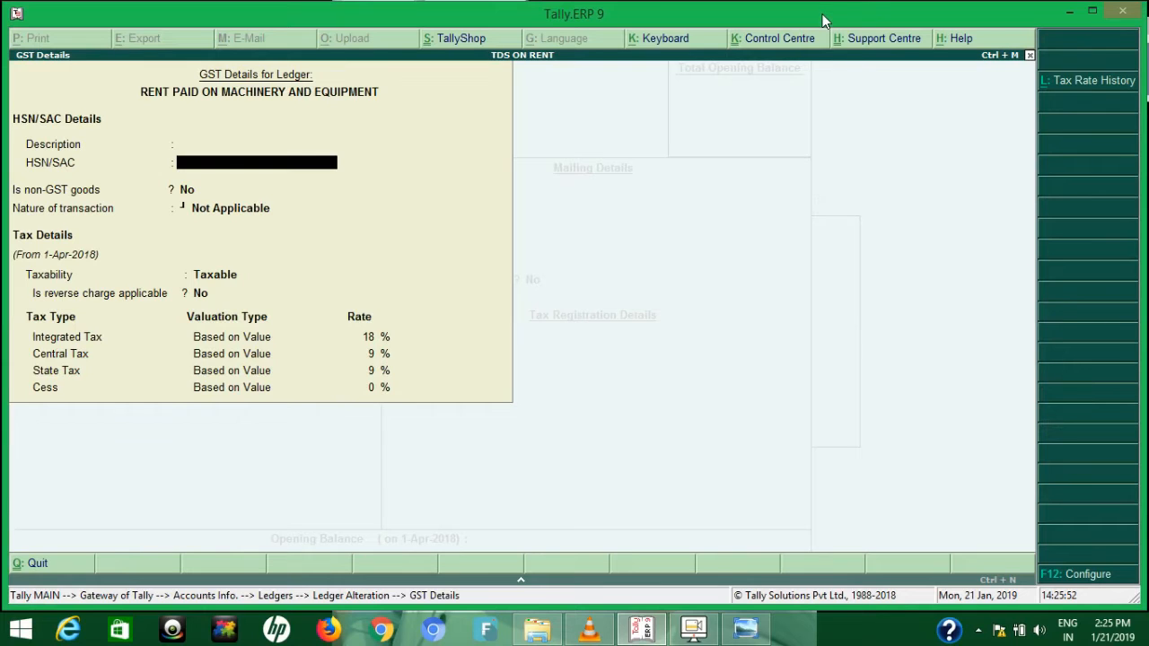
key(Escape)
key(y)
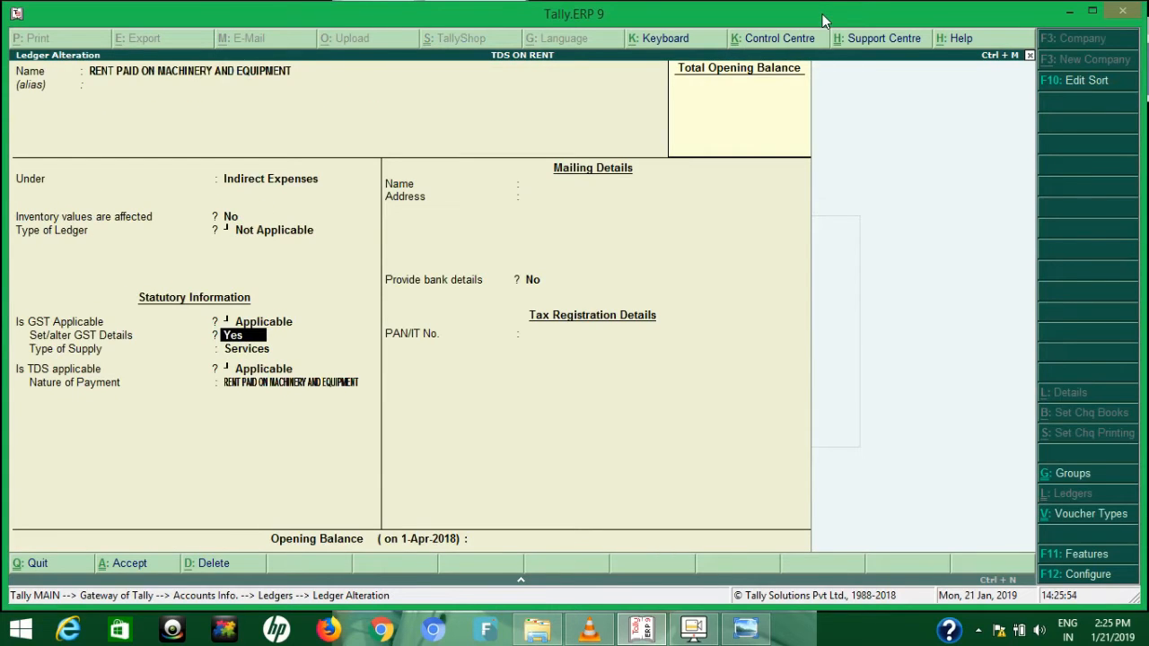
key(Return)
key(Return)
key(Return)
key(Return)
key(Return)
key(Return)
key(Return)
key(Return)
key(Return)
key(Return)
key(Return)
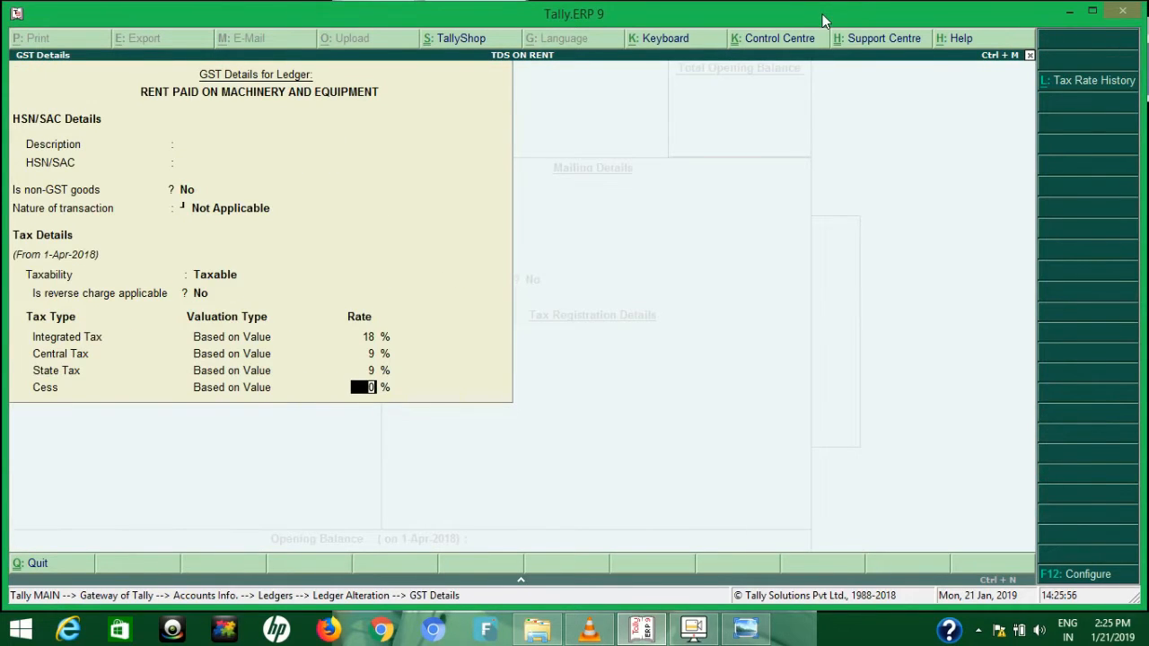
key(Return)
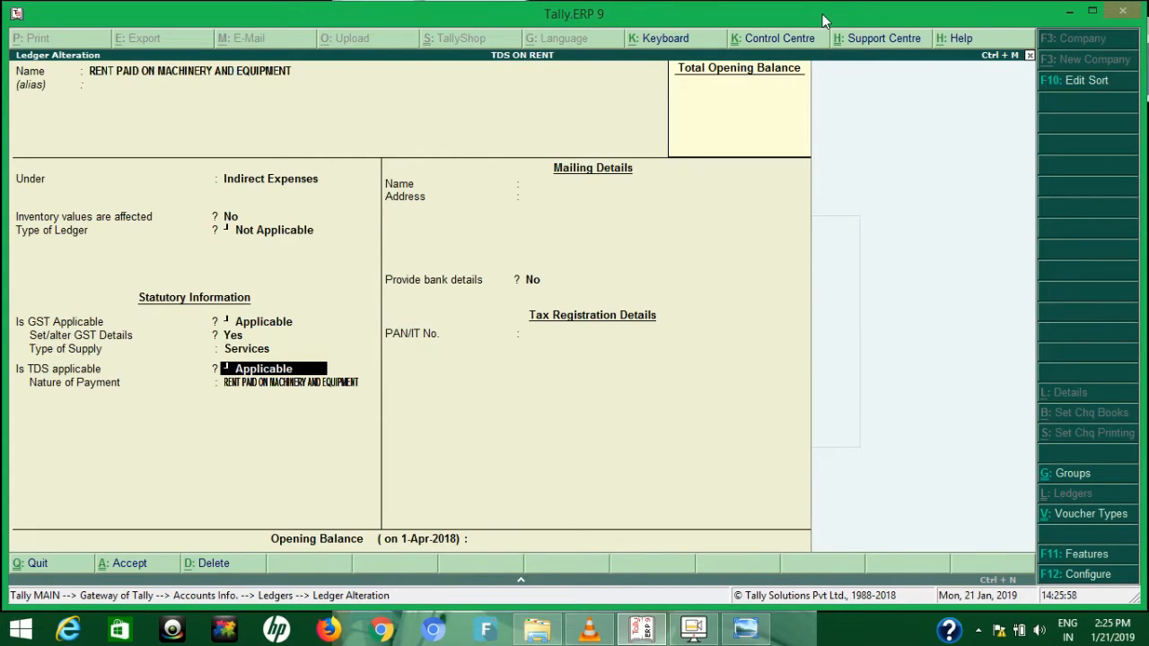
- Keep TDS Applicable, accept the machinery rent nature of payment with section 194 I, 2% rate and 1,80,000.00 threshold, and save the ledger
key(Return)
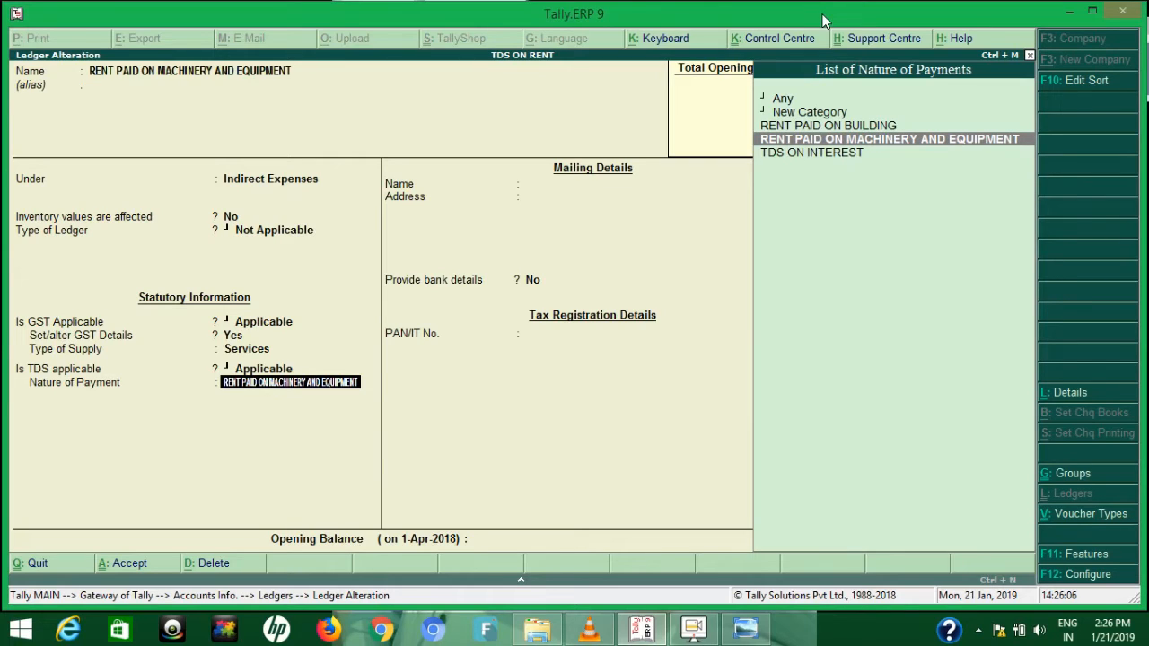
key(ctrl+Return)
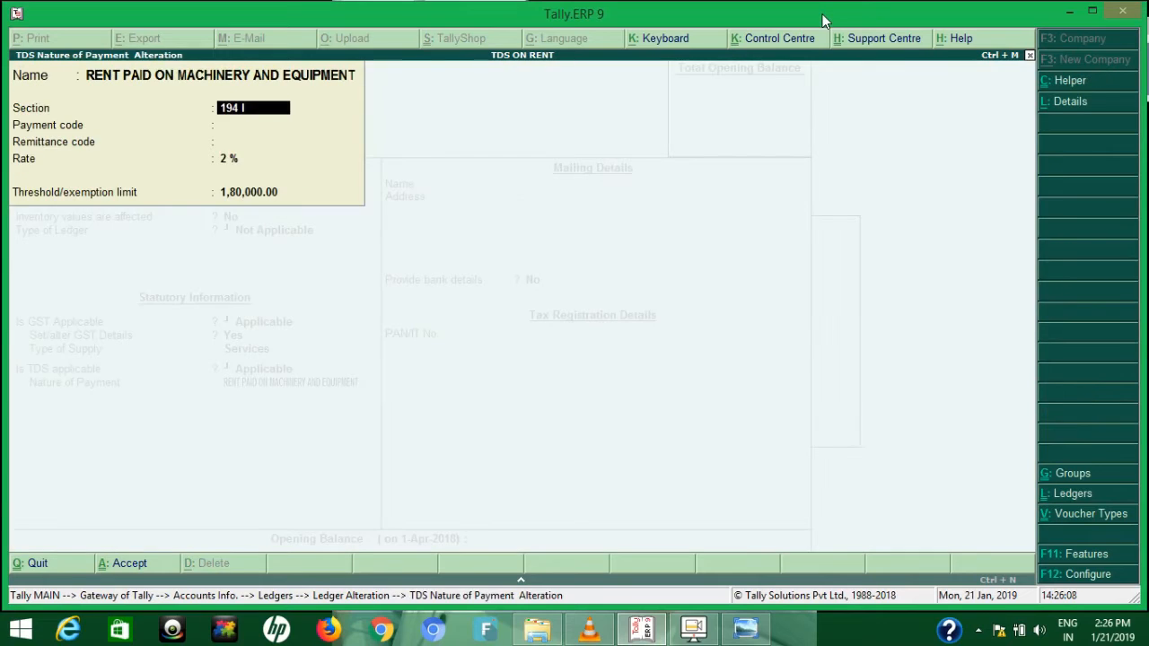
key(Return)
key(Return)
key(Return)
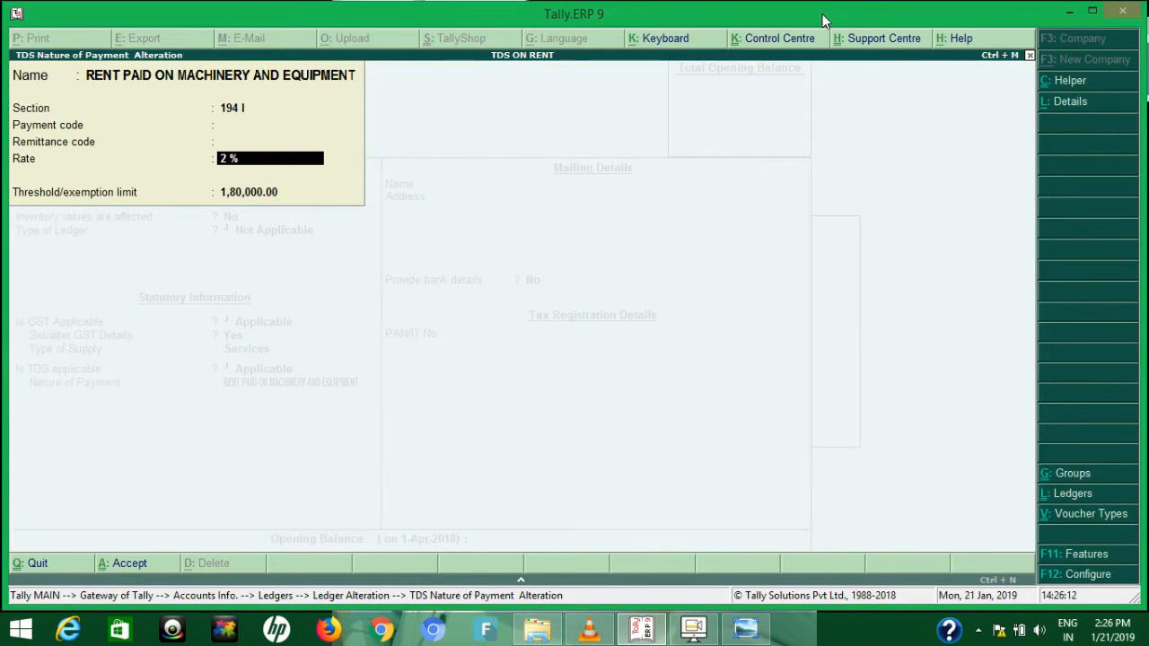
key(Up)
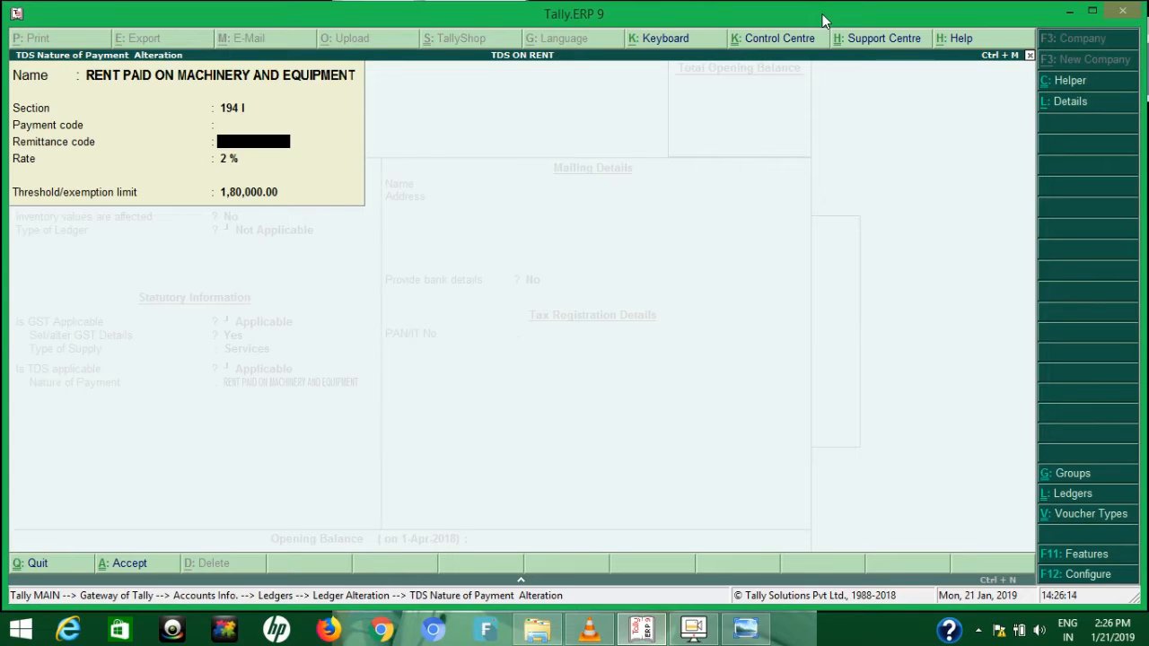
key(Up)
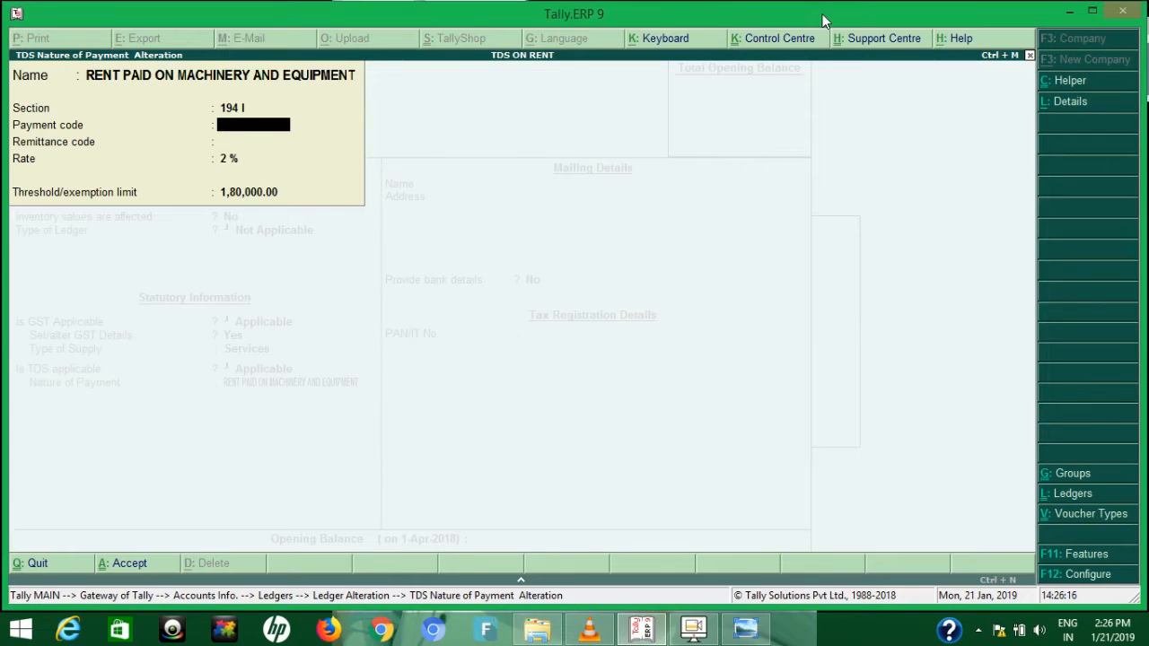
key(Return)
key(Return)
key(Return)
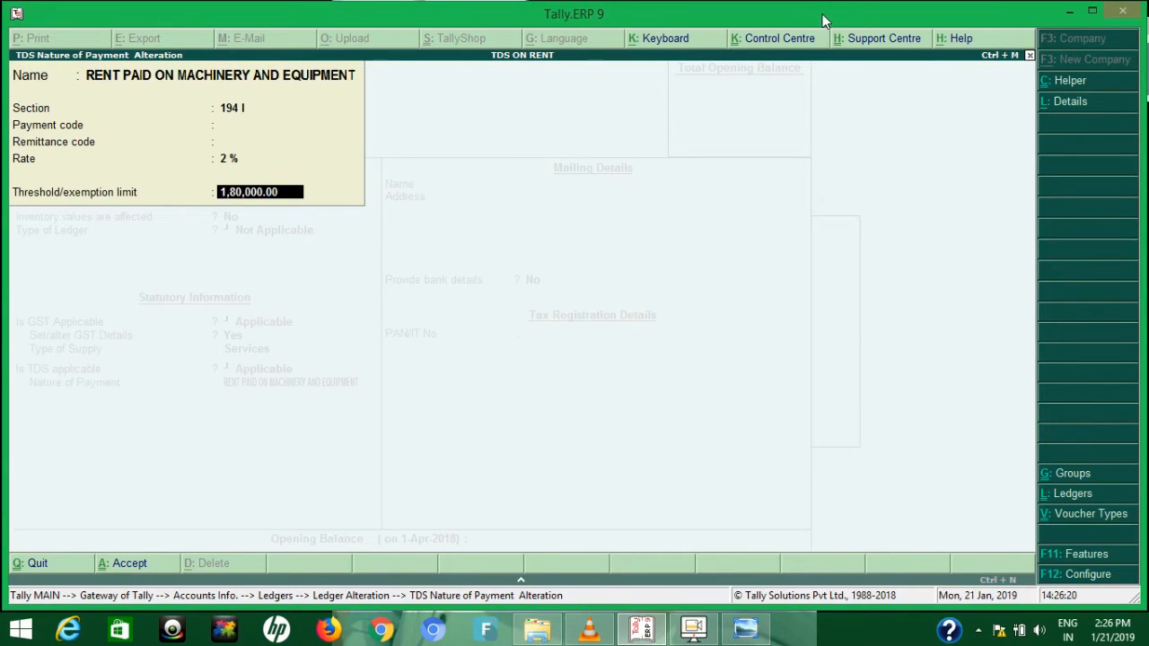
key(Return)
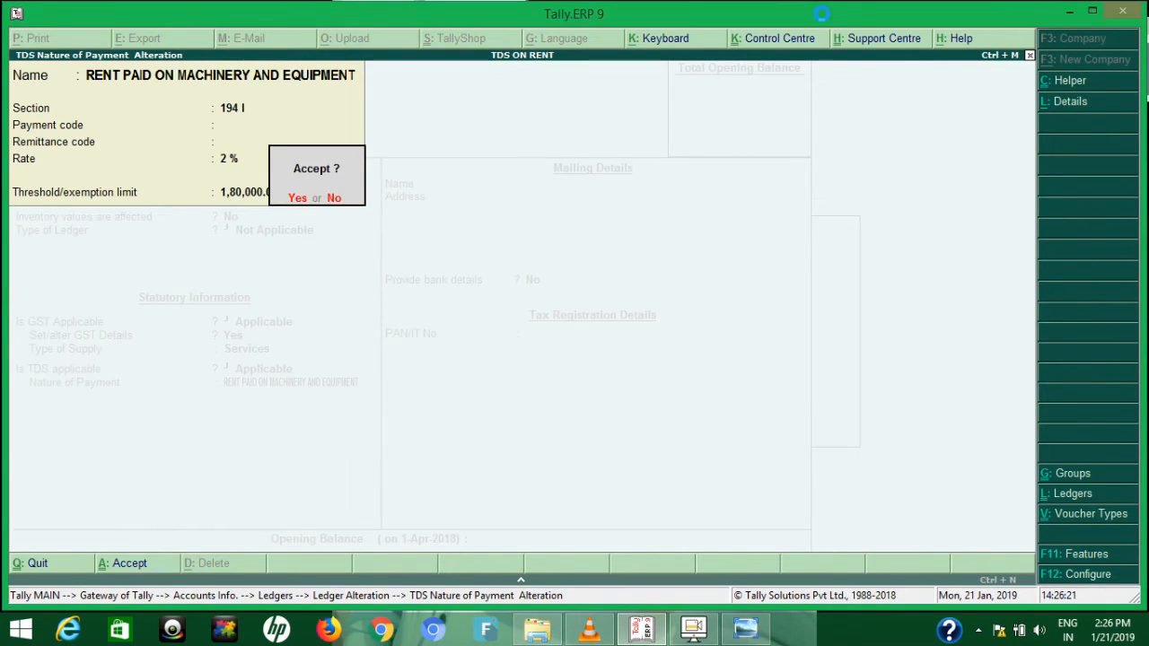
key(Return)
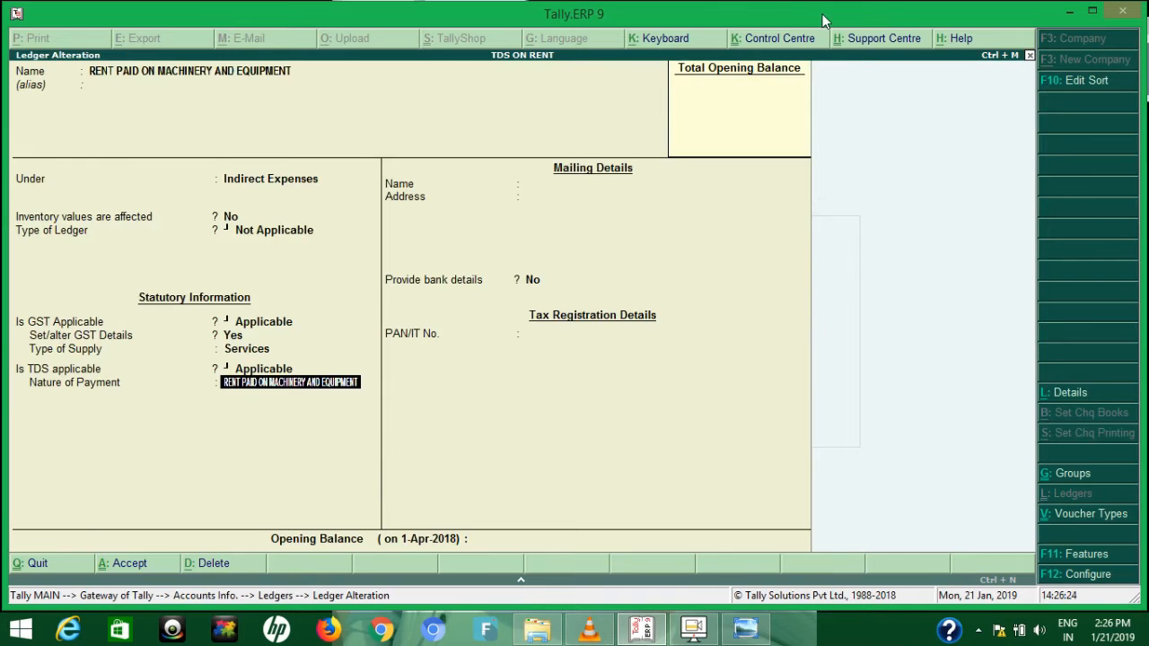
key(ctrl+a)
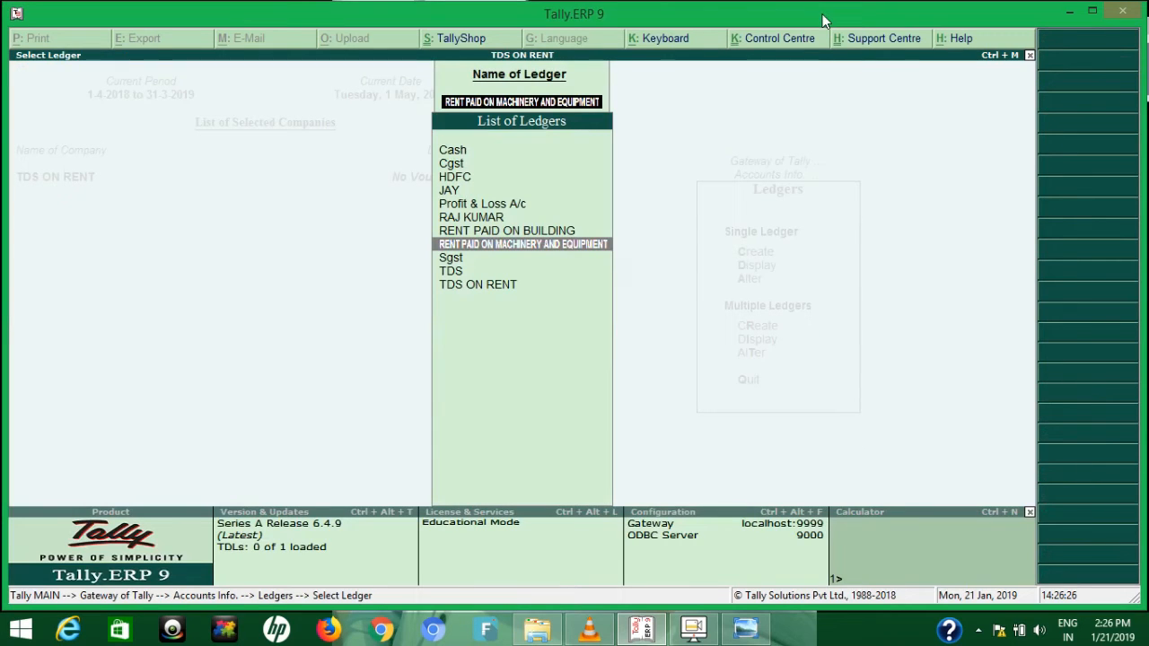
- Open the unregistered creditor's ledger for alteration and keep it under Sundry Creditors with bill-by-bill balances maintained
key(Up)
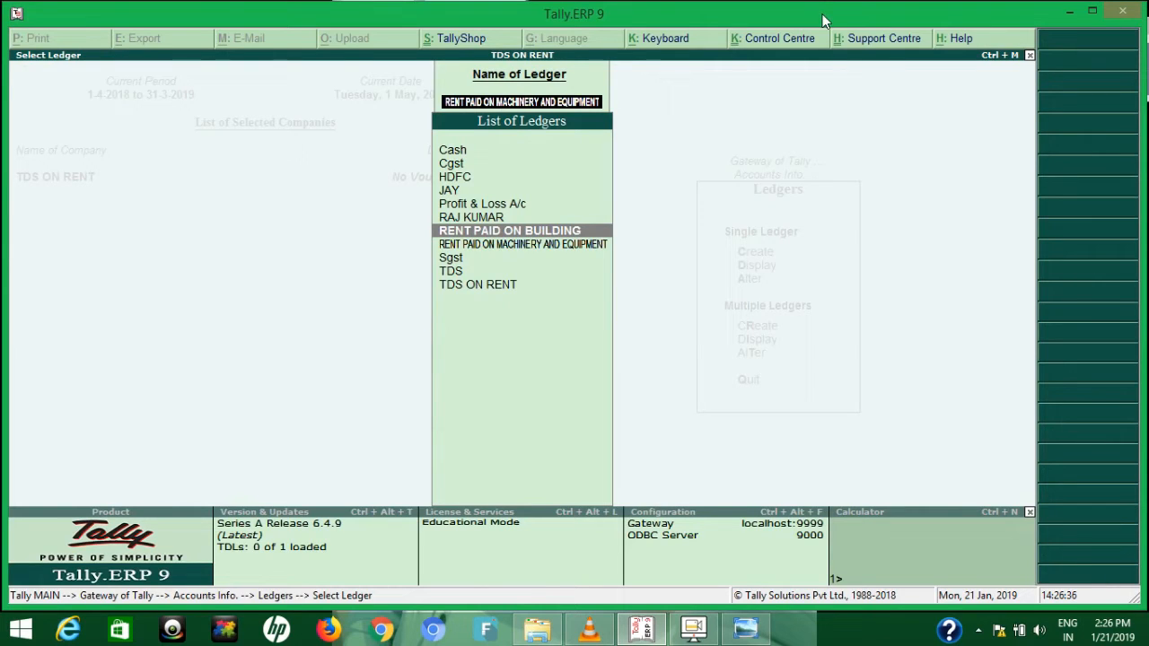
key(Down)
key(Up)
key(Up)
key(Up)
key(Up)
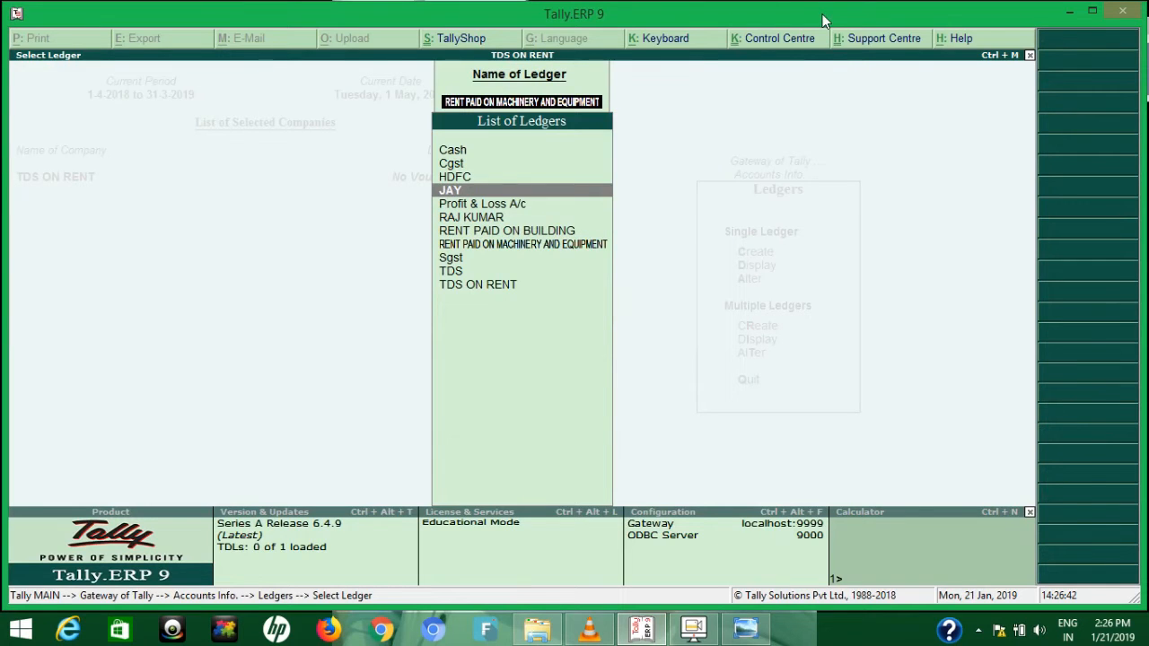
key(Return)
key(Return)
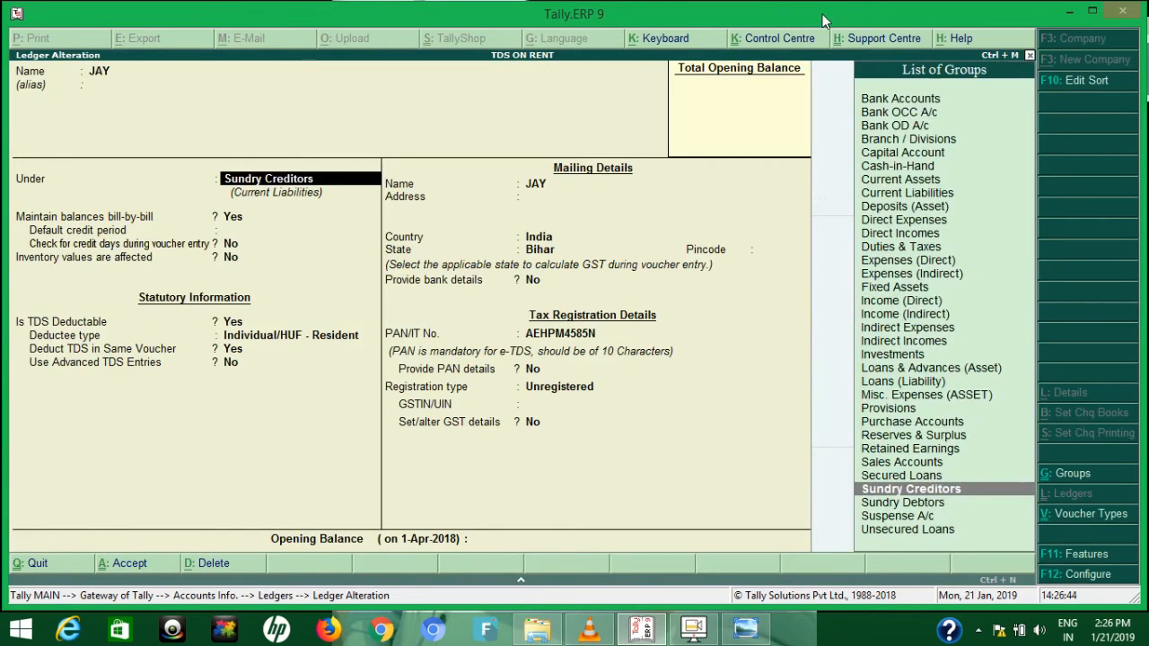
key(Return)
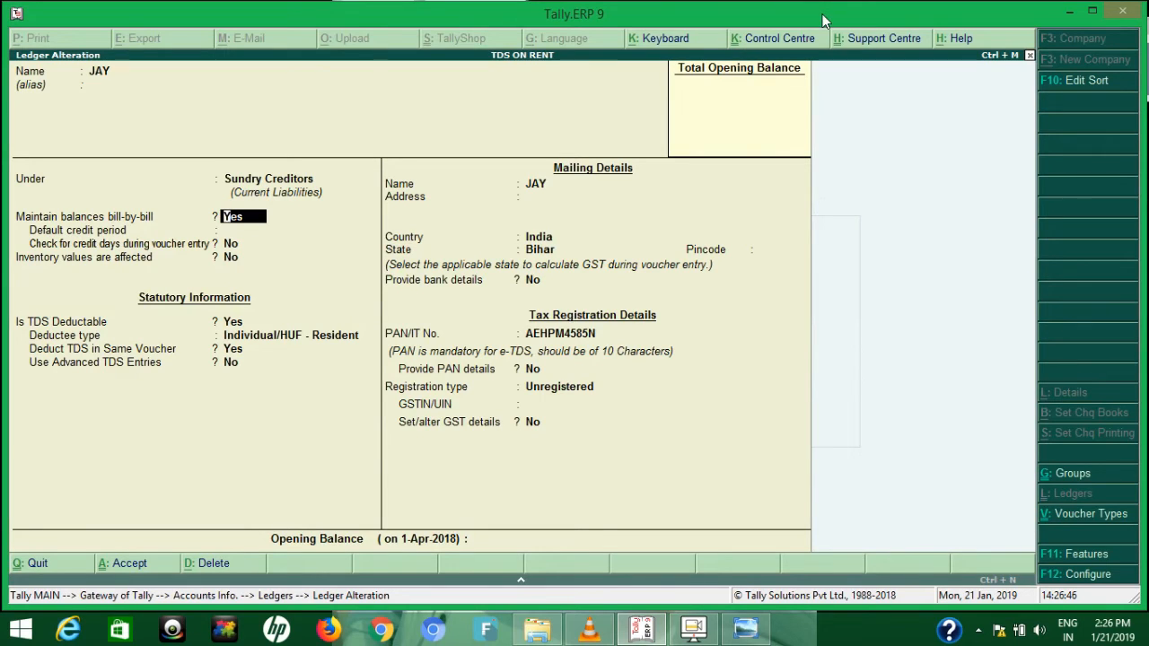
key(Return)
key(Return)
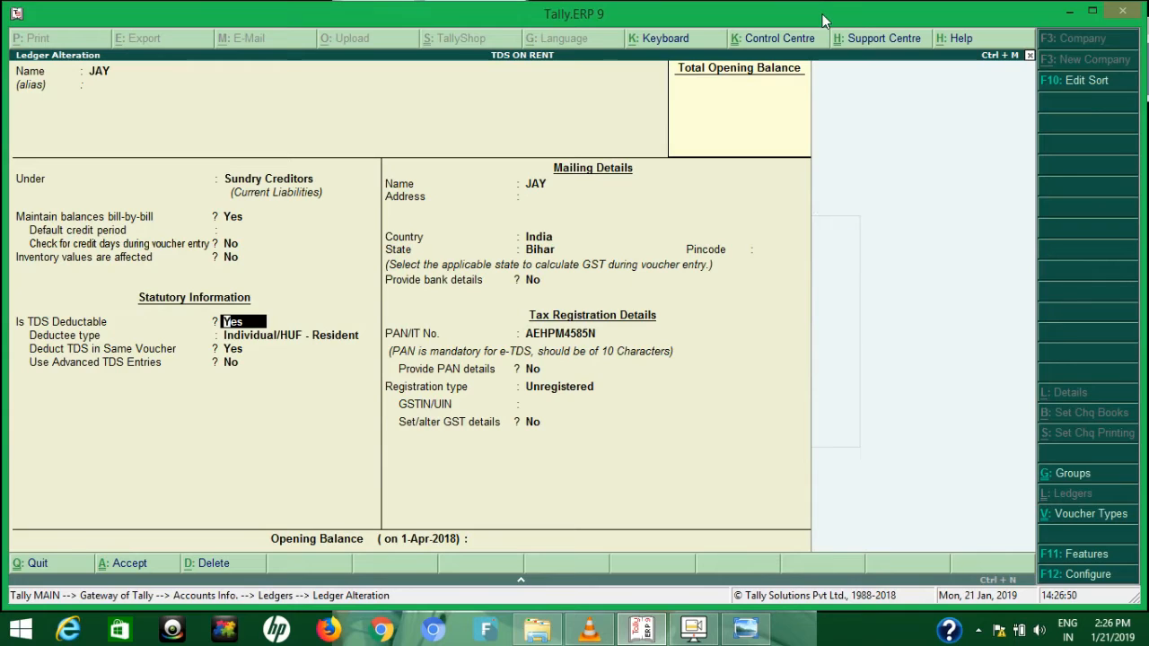
- Keep TDS deductable for Individual/HUF - Resident, and accept same-voucher deduction for RENT PAID ON MACHINERY AND EQUIPMENT
key(Return)
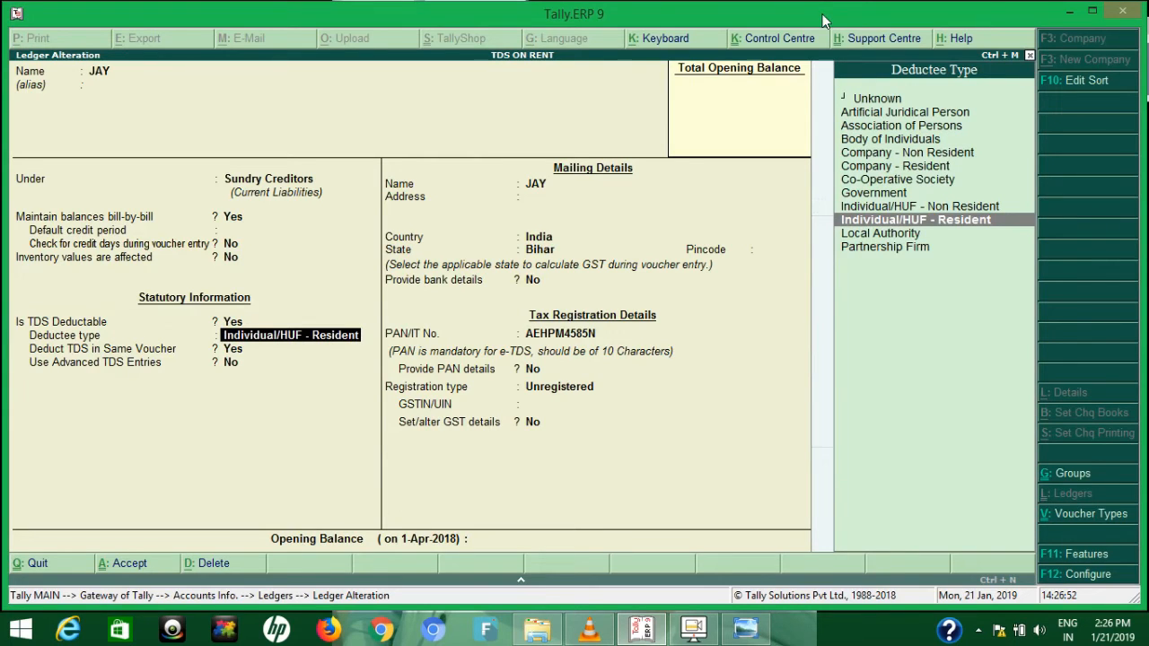
key(Return)
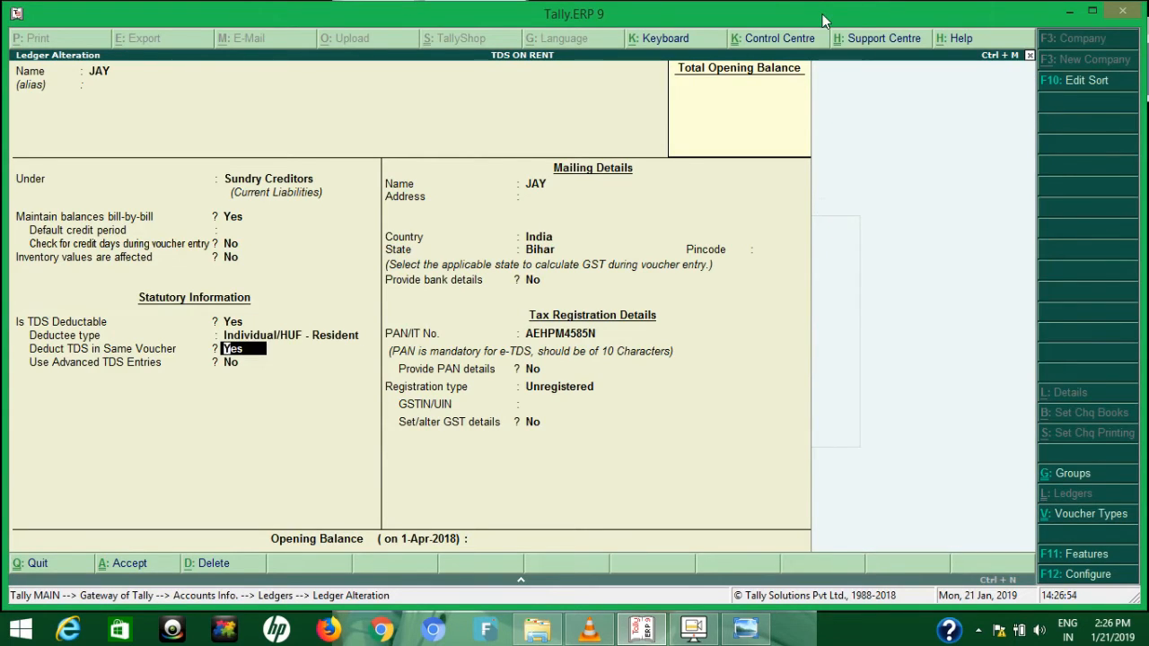
key(Return)
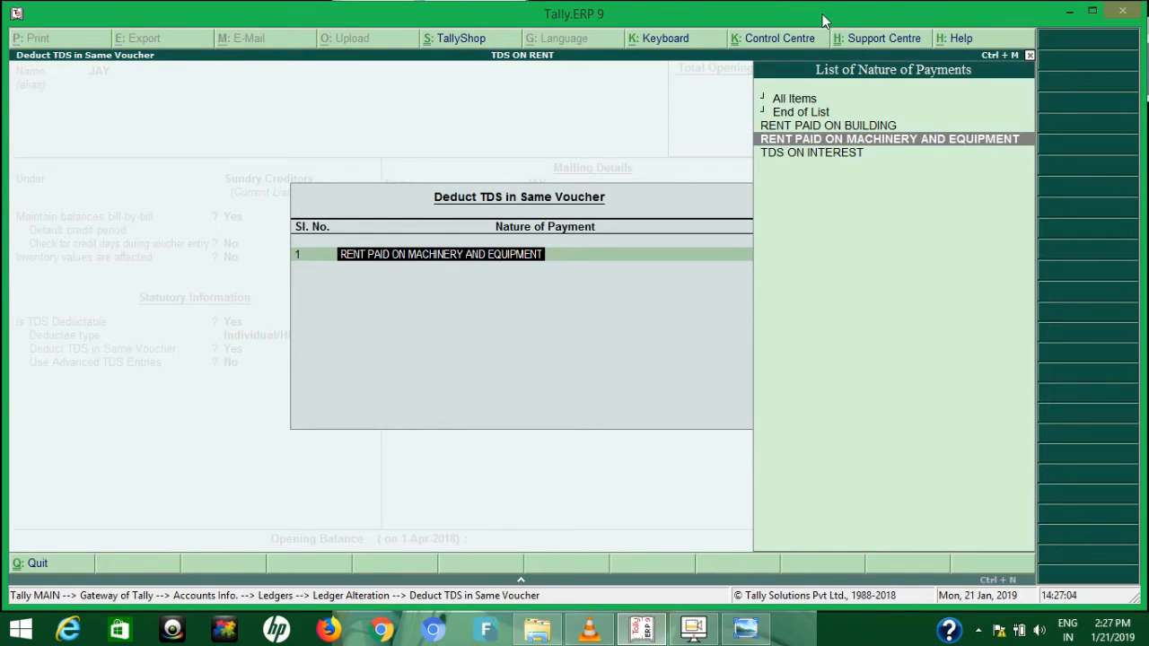
key(Return)
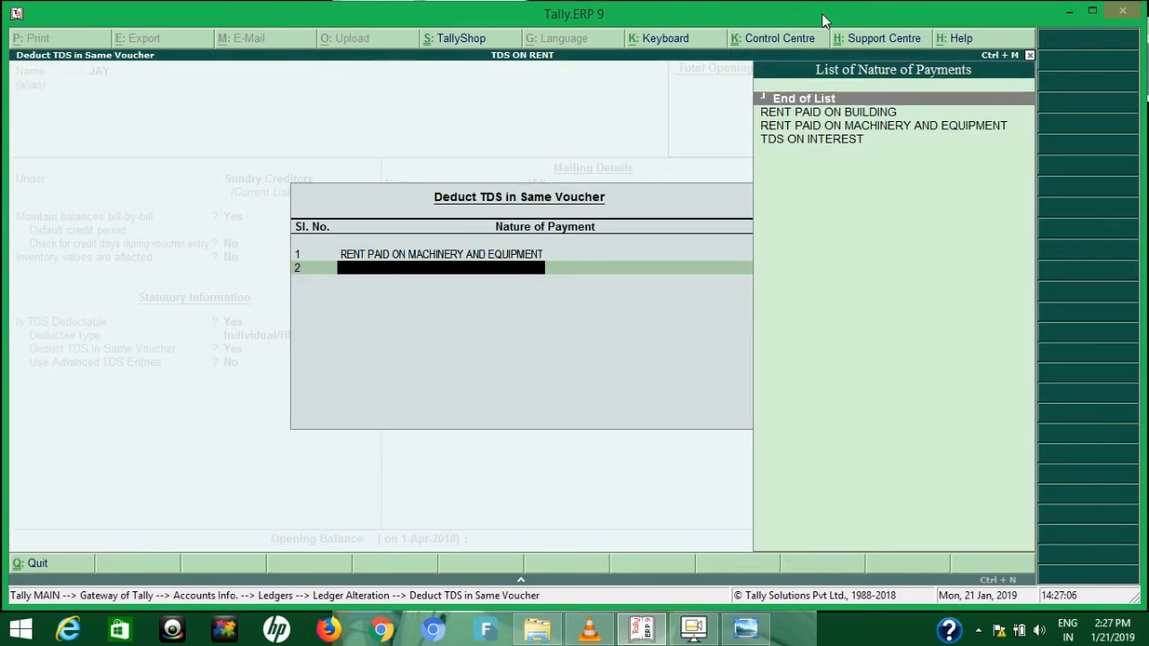
key(Return)
- Accept the creditor's mailing details, PAN and Unregistered registration type, keep bank, PAN and GST details at No, and save the ledger
key(Return)
key(Return)
key(Return)
key(Return)
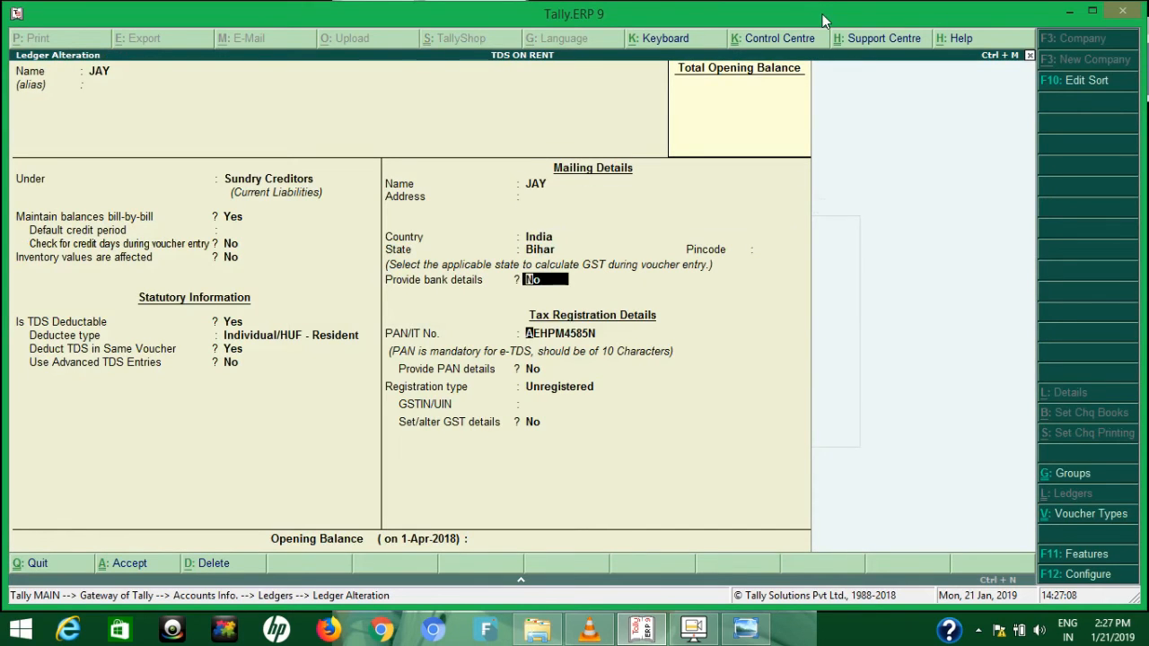
key(Return)
key(Return)
key(BackSpace)
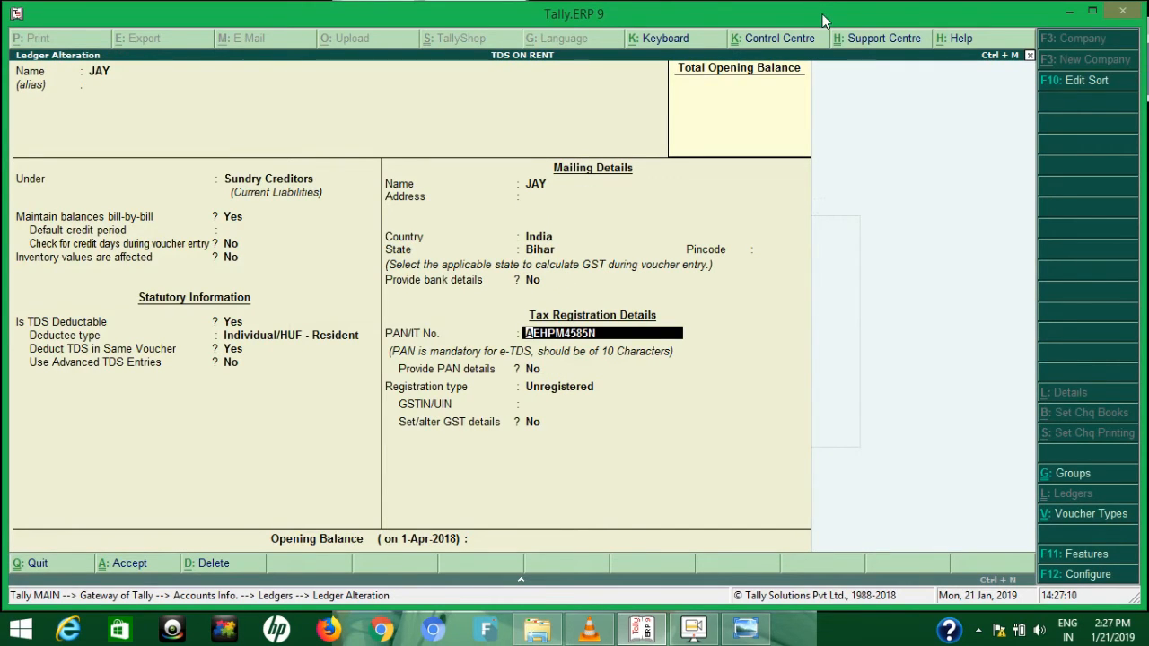
key(Return)
key(Return)
key(Return)
key(Return)
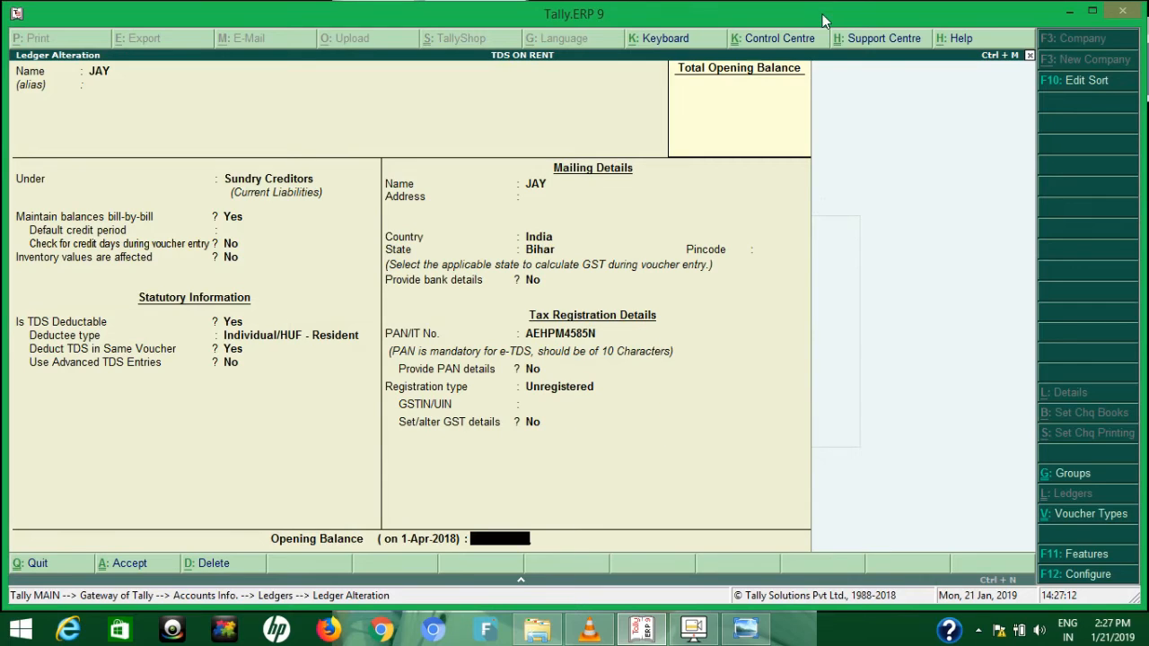
key(Return)
key(Return)
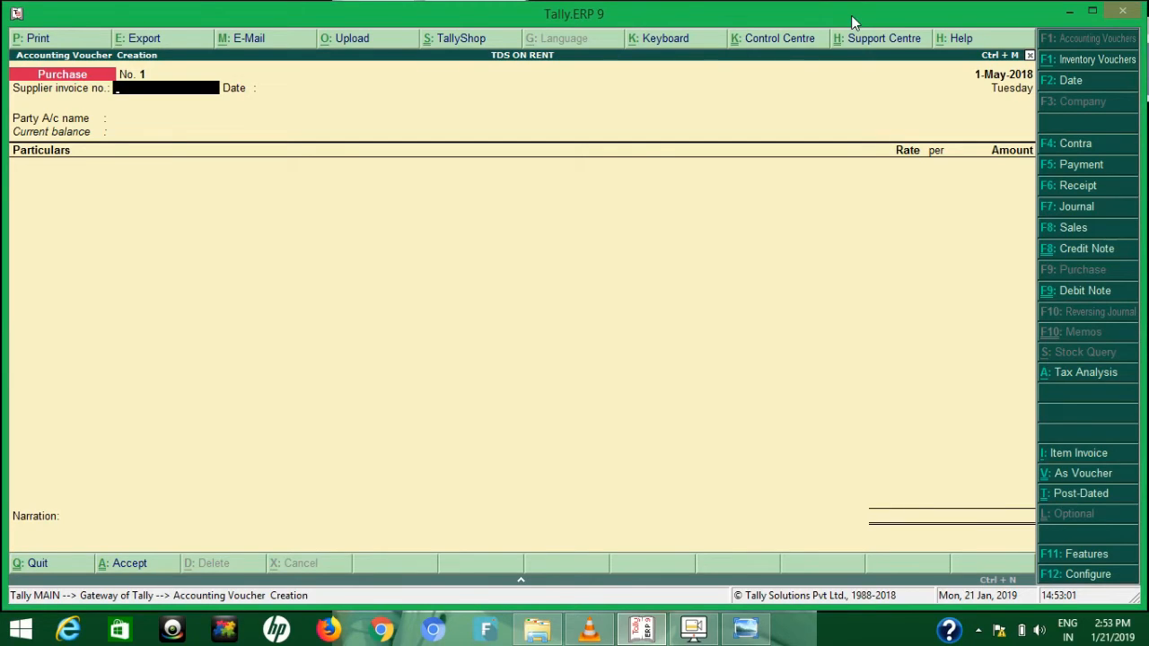
- Leave the purchase voucher's supplier invoice number and date blank and choose the creditor at the end of the ledger list as party account
key(Return)
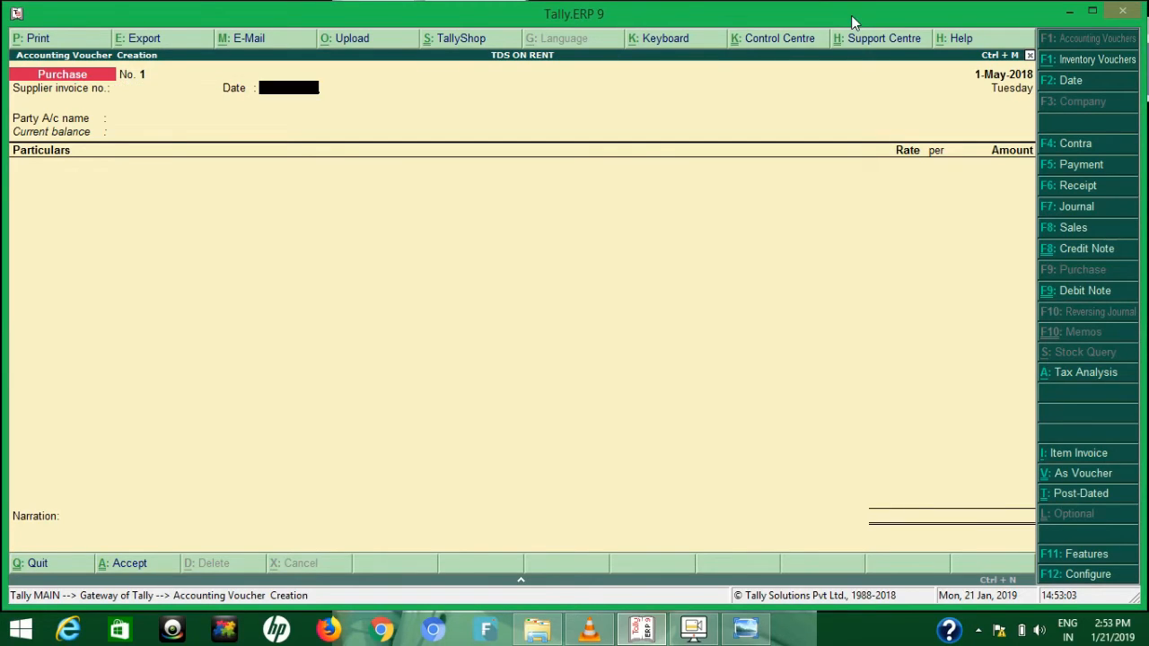
key(Return)
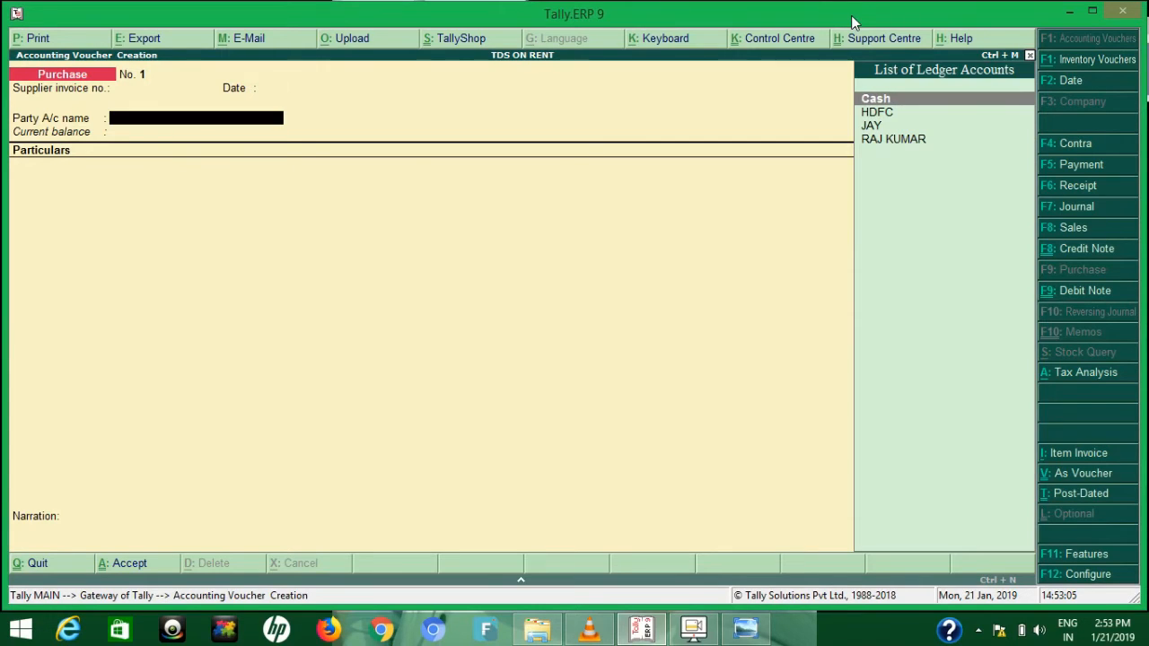
key(Down)
key(Down)
key(Down)
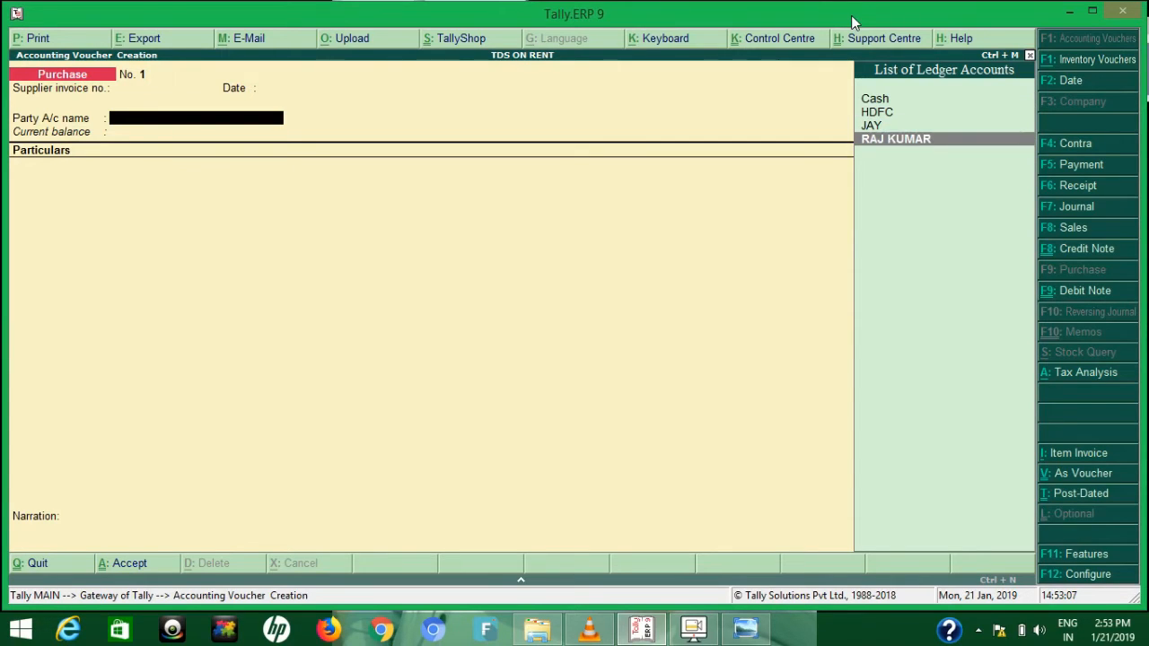
key(Return)
- Accept the purchase voucher's party details with India as country, Bihar as state and the supplier's existing GSTIN
key(Return)
key(Return)
key(Return)
key(Return)
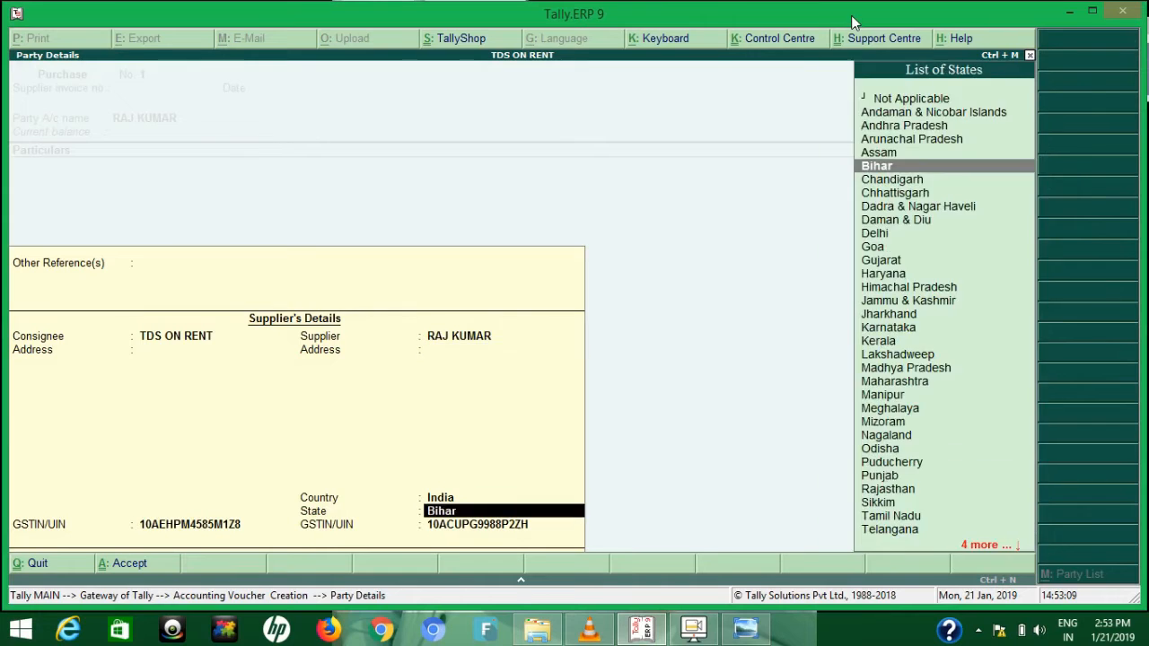
key(Return)
key(Return)
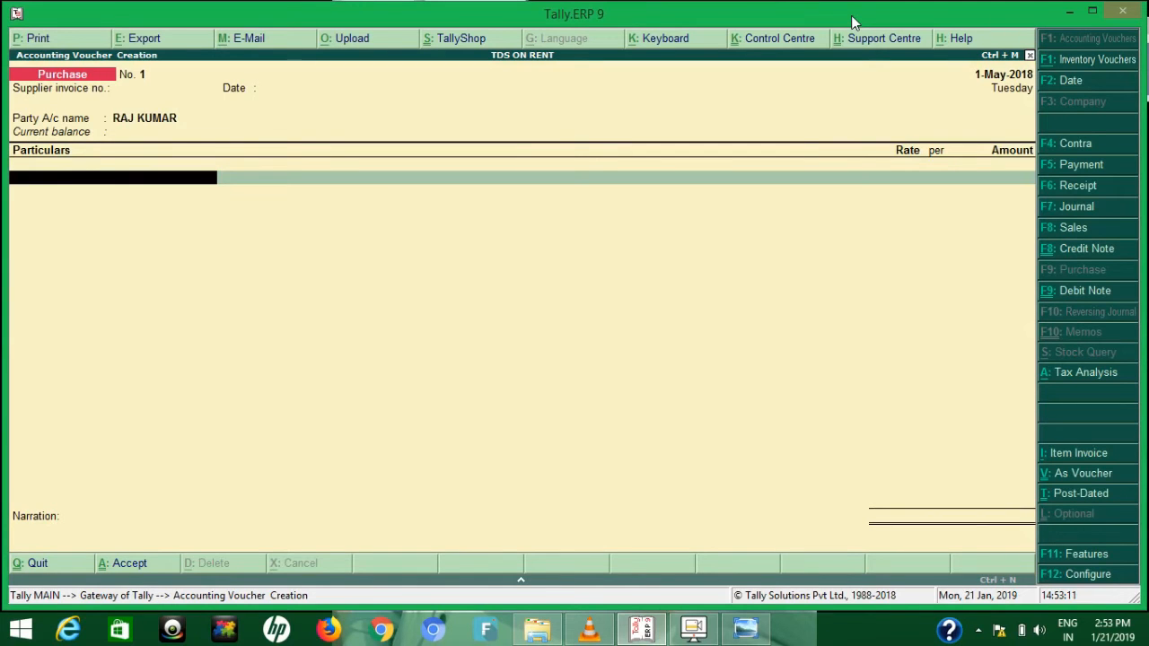
- Add RENT PAID ON BUILDING as the purchase voucher's first line with an amount of 4,00,000
text(RE)
key(Up)
key(Up)
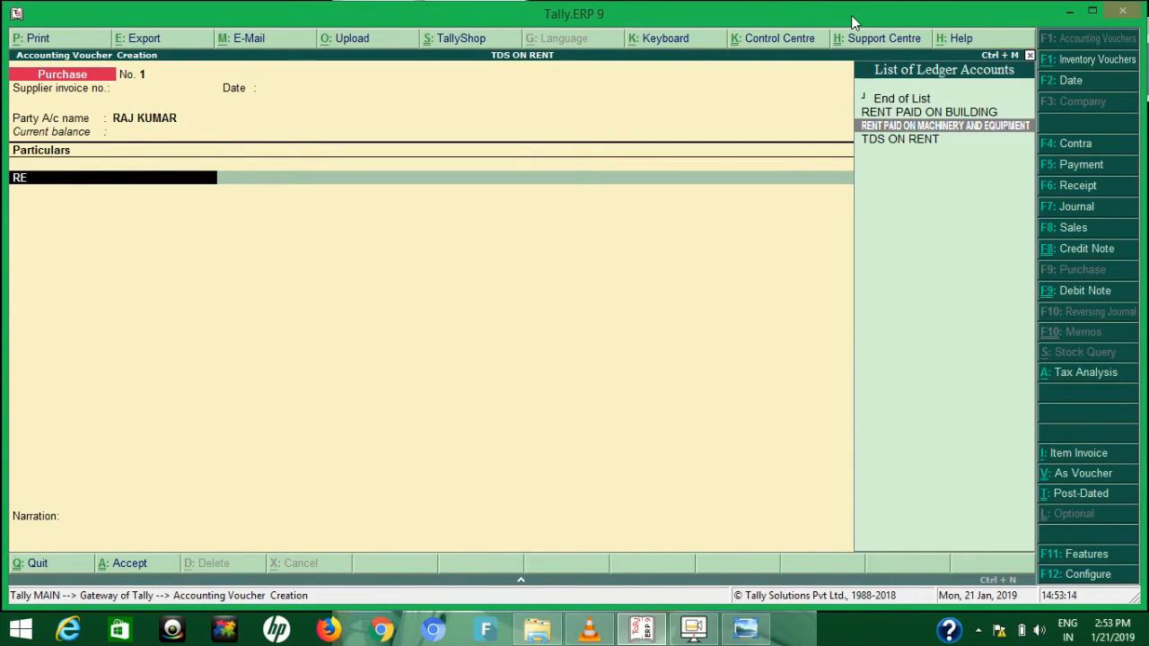
key(Return)
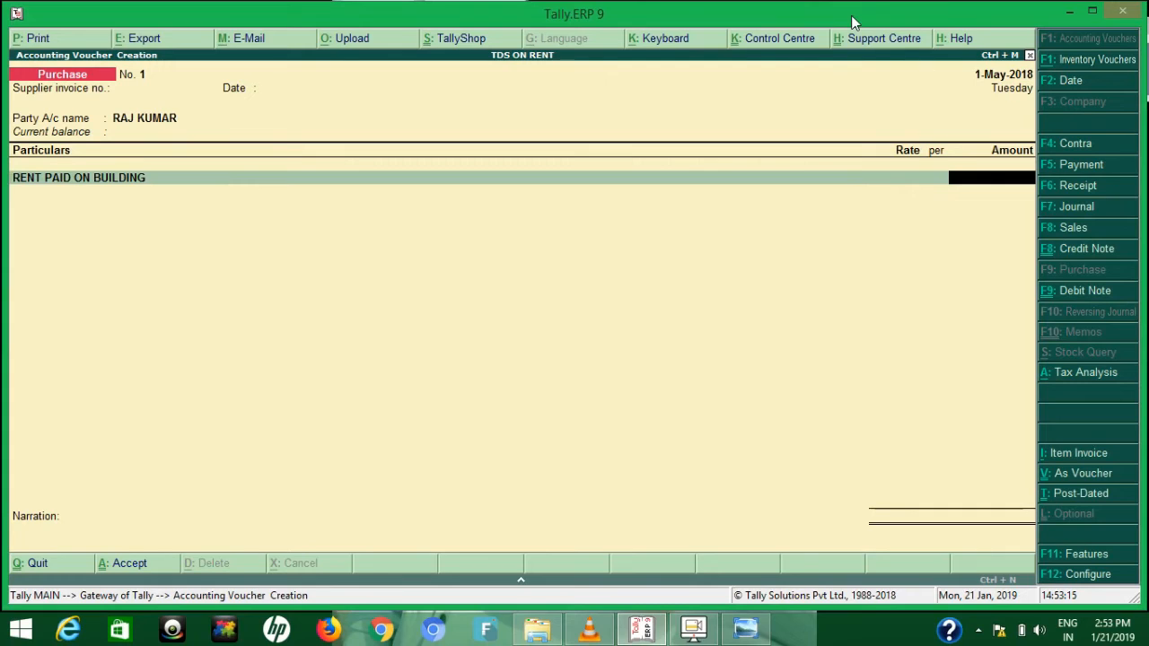
text(400000)
key(Return)
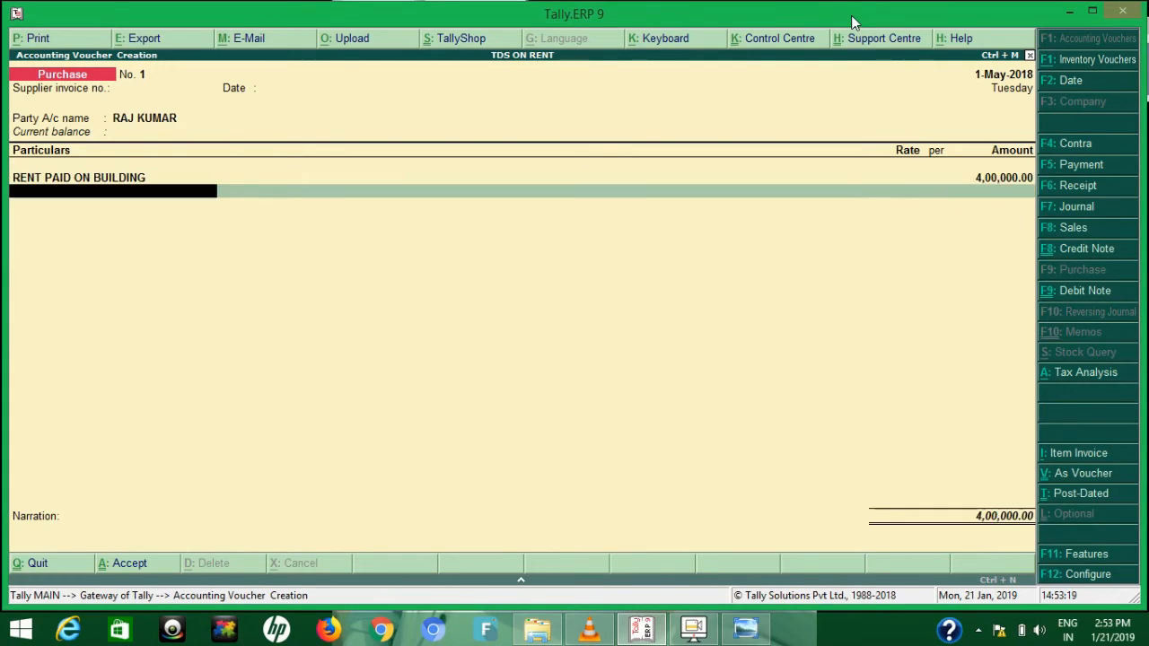
- Add the Cgst and Sgst ledgers below the building rent, accepting their calculated amounts and the blank TDS nature of payment
text(CG)
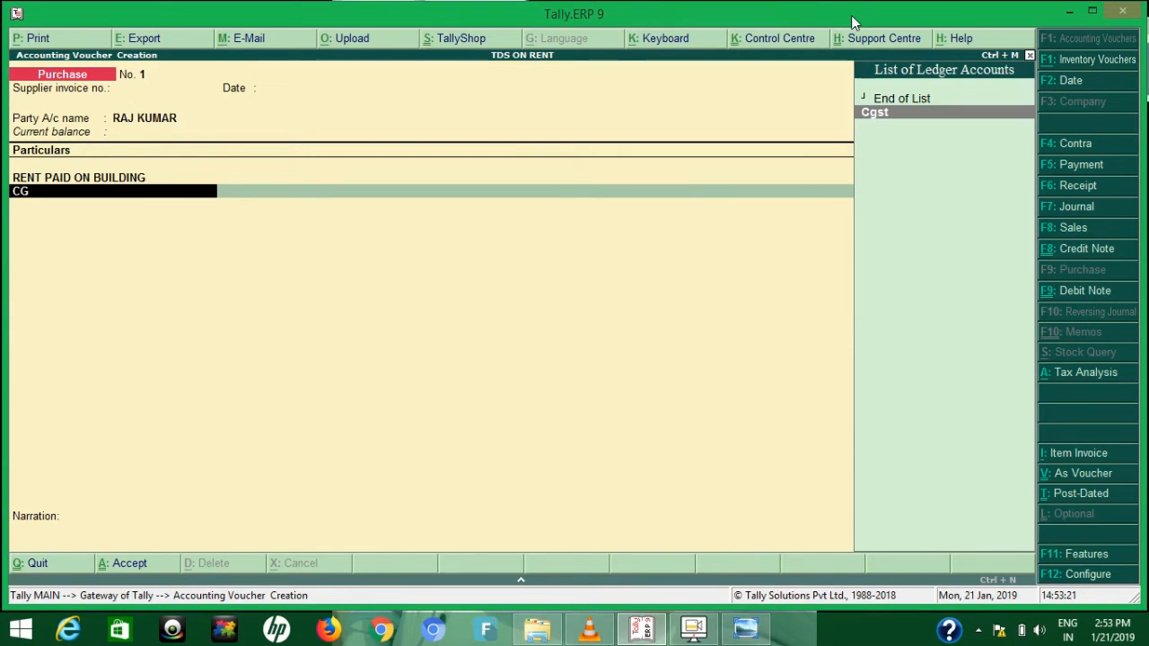
key(Return)
key(Return)
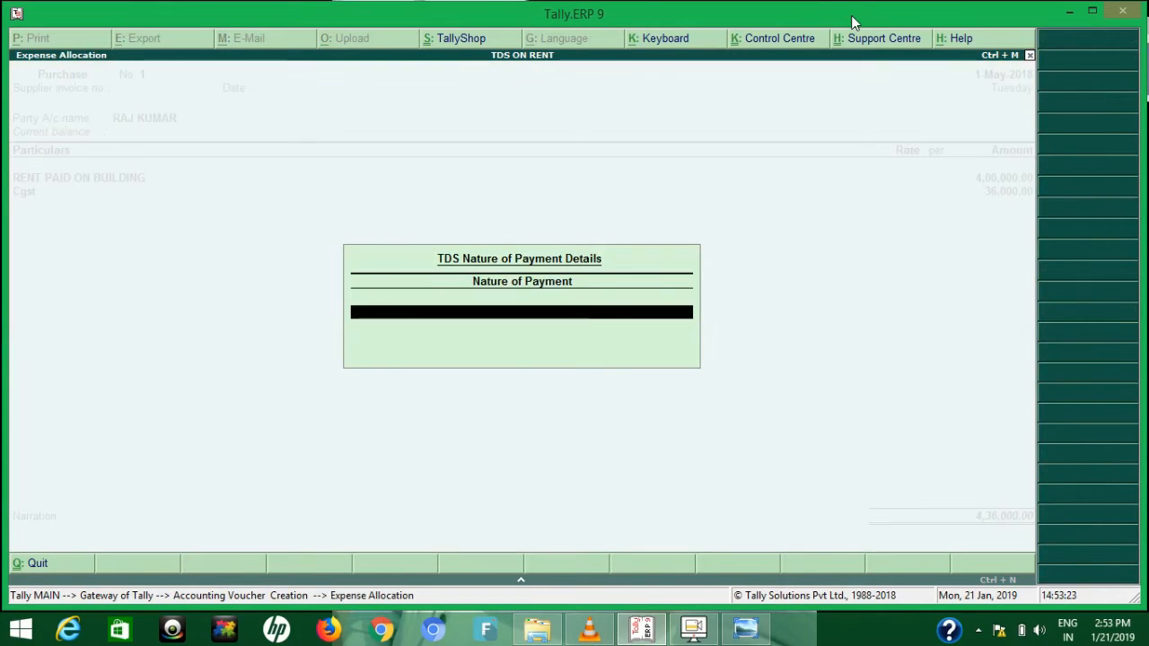
key(Return)
text(S)
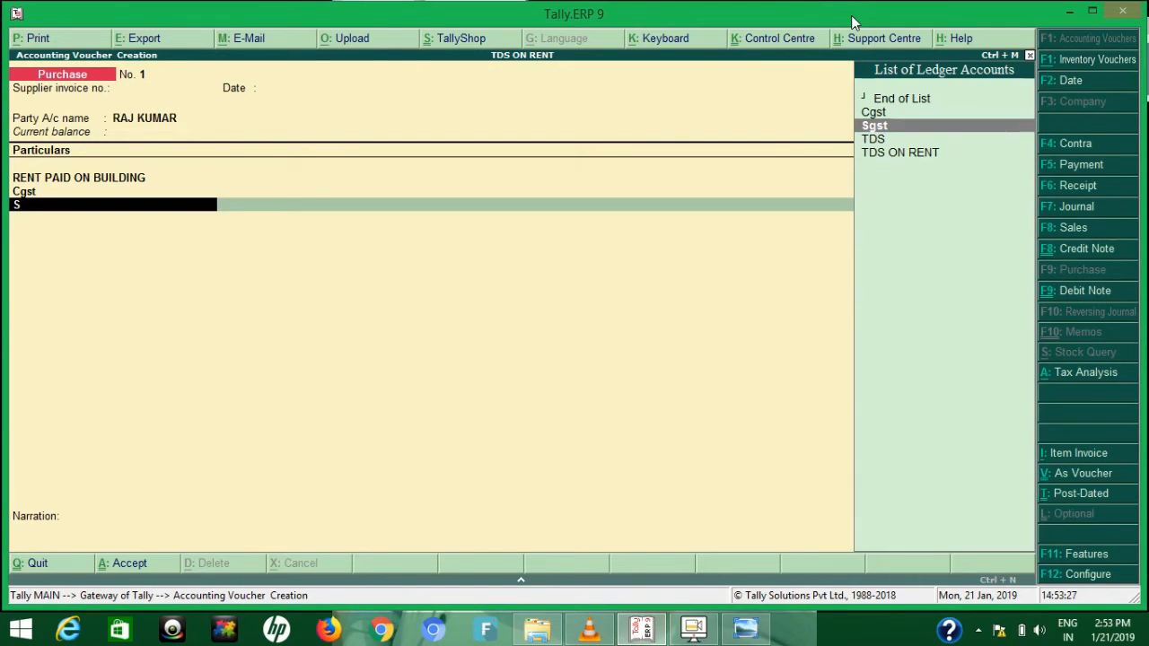
key(Return)
key(Return)
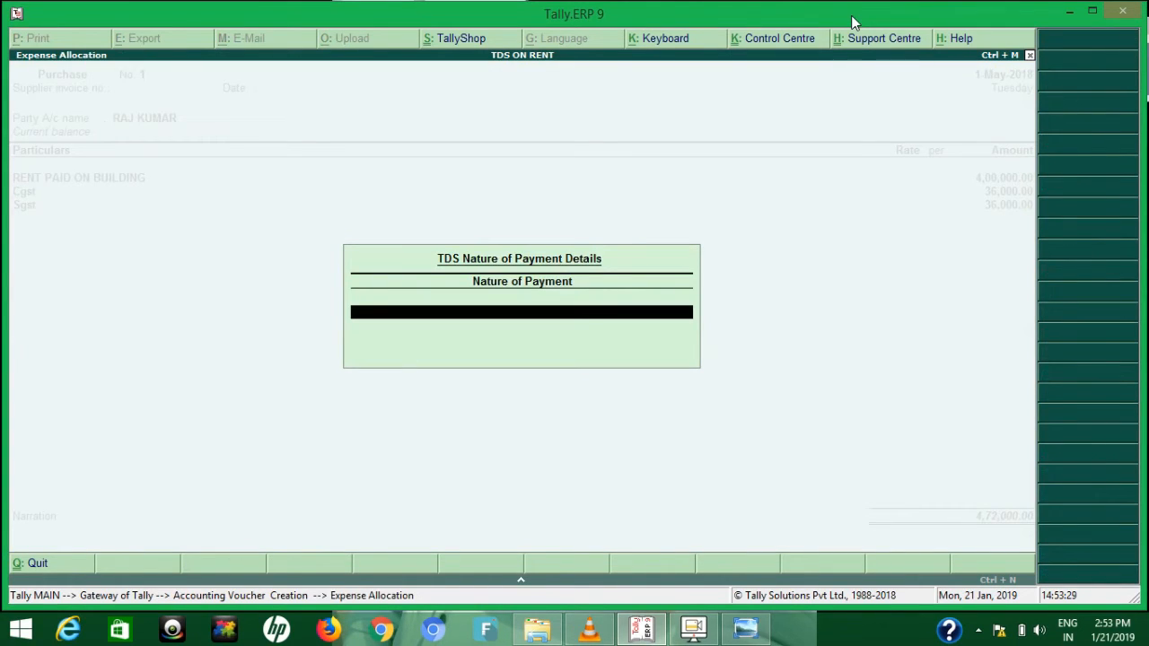
key(Return)
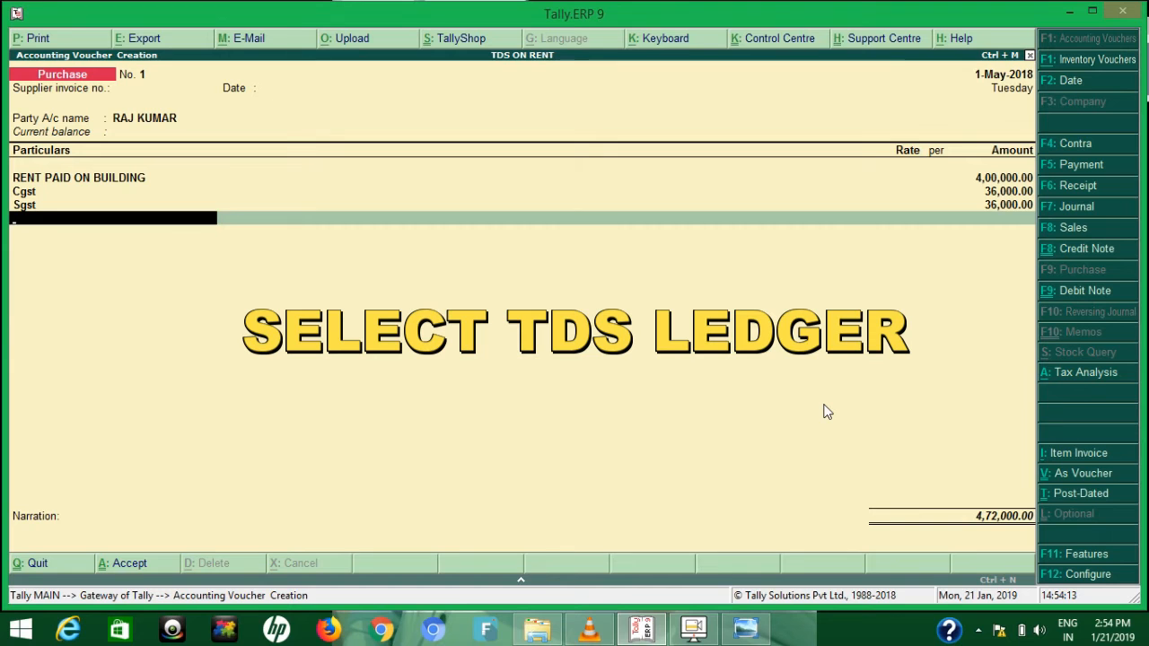
- Open the Cgst ledger from its voucher line and review its group, duty type, tax type, percentage and rounding method
key(BackSpace)
key(BackSpace)
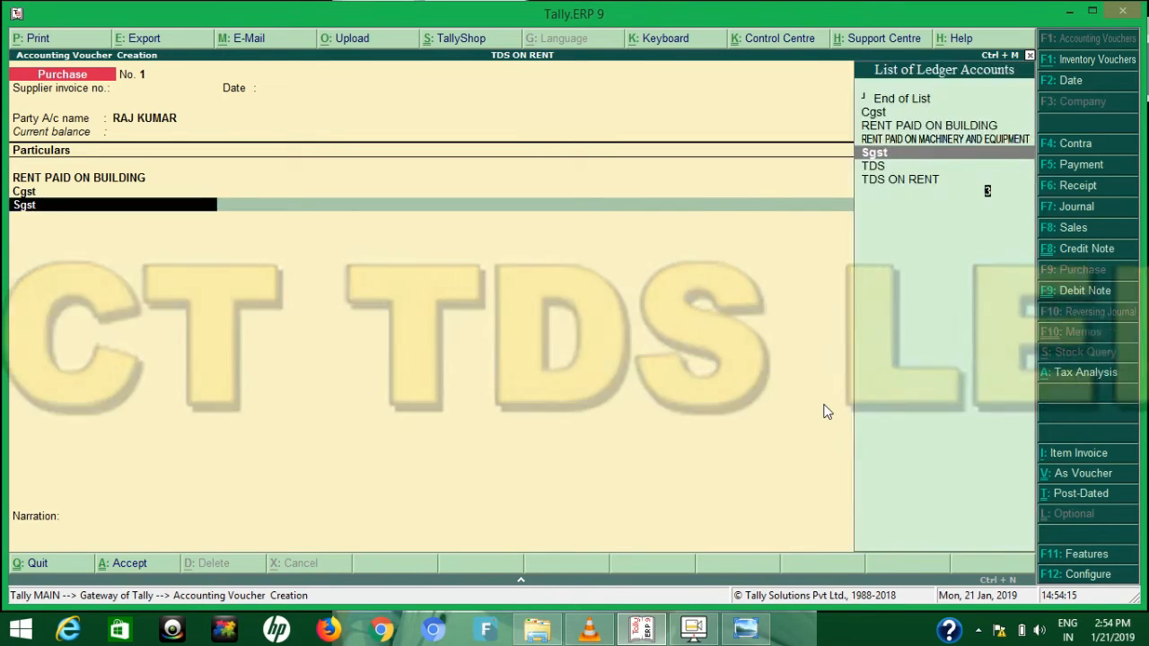
key(BackSpace)
key(BackSpace)
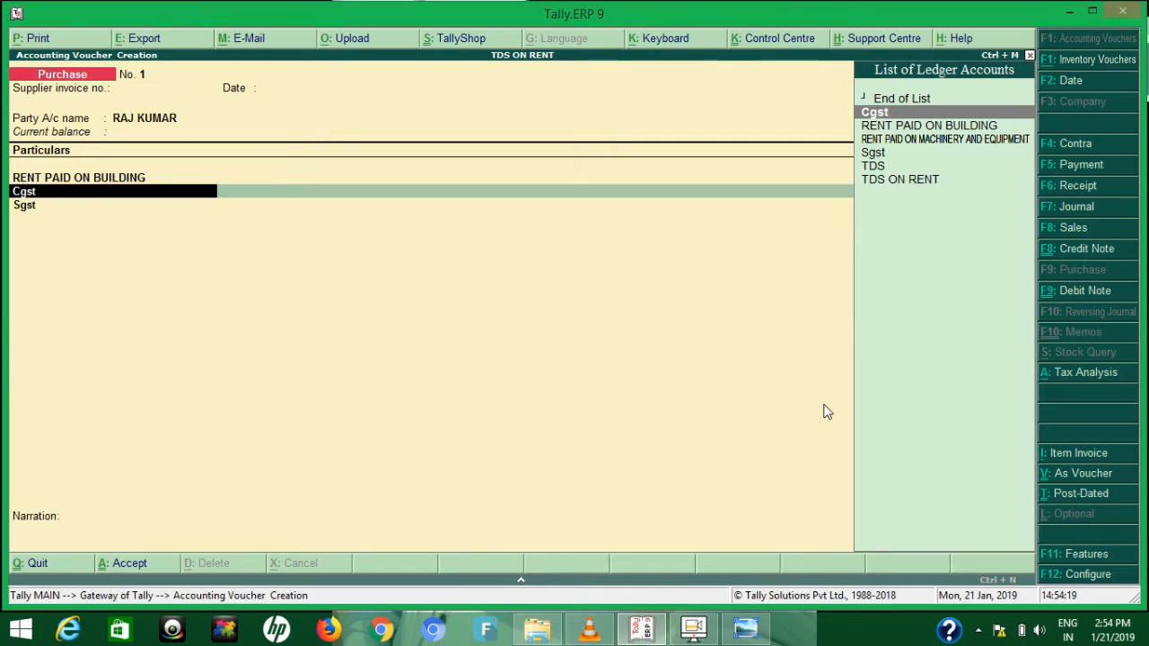
key(ctrl+Return)
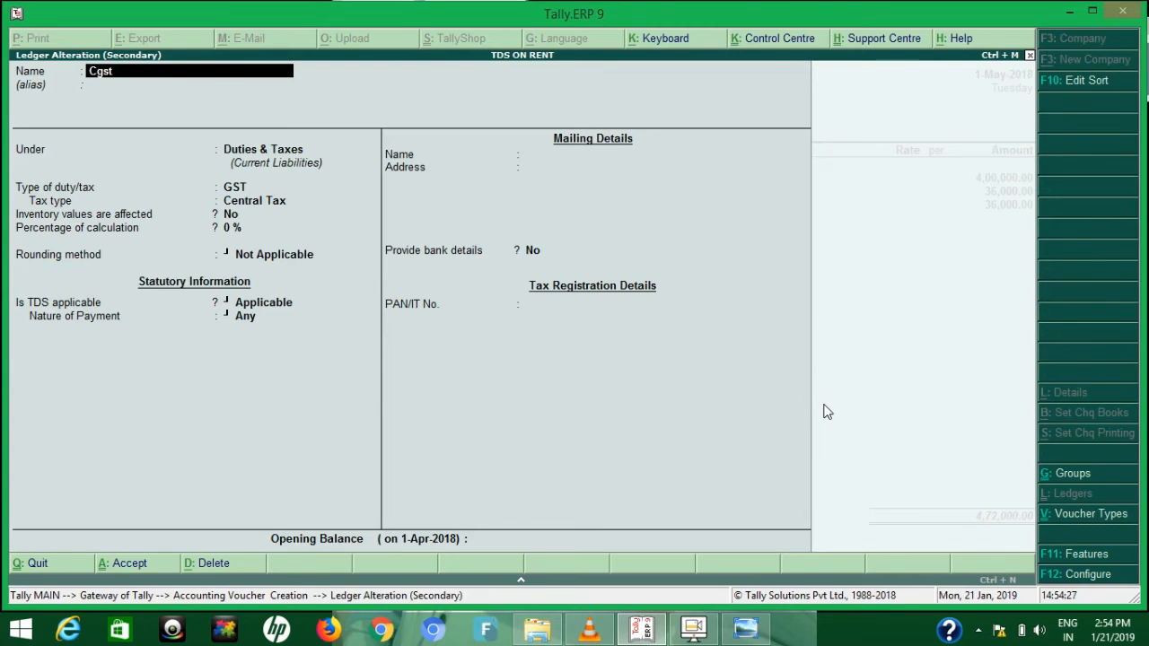
key(Return)
key(Return)
key(Return)
key(Return)
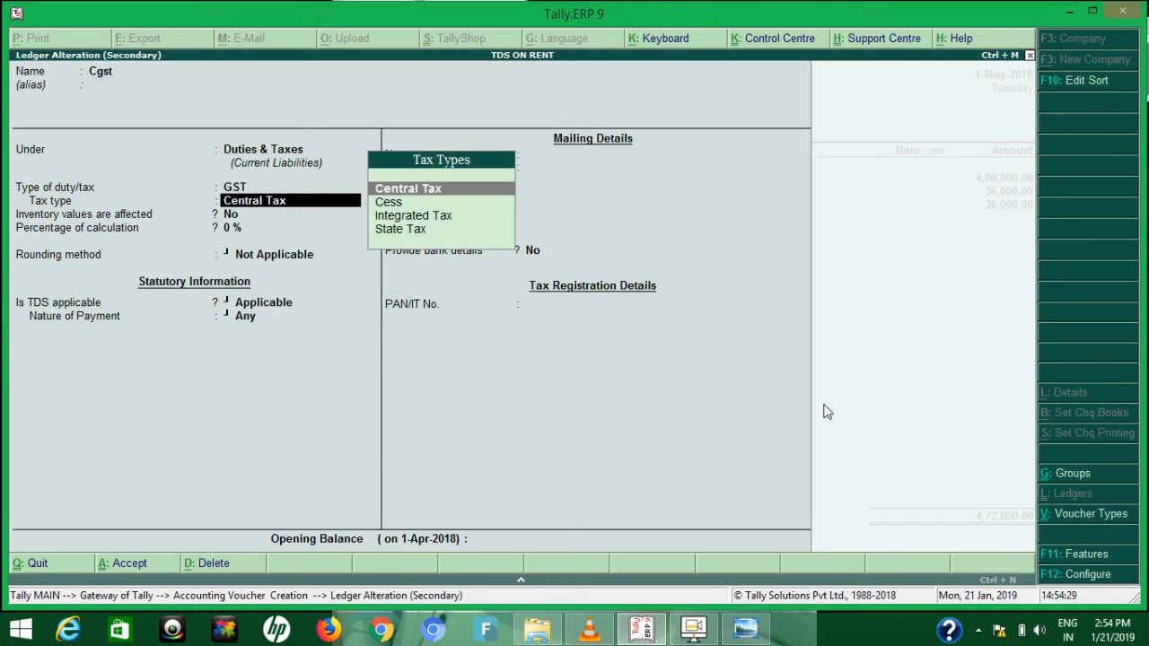
key(Return)
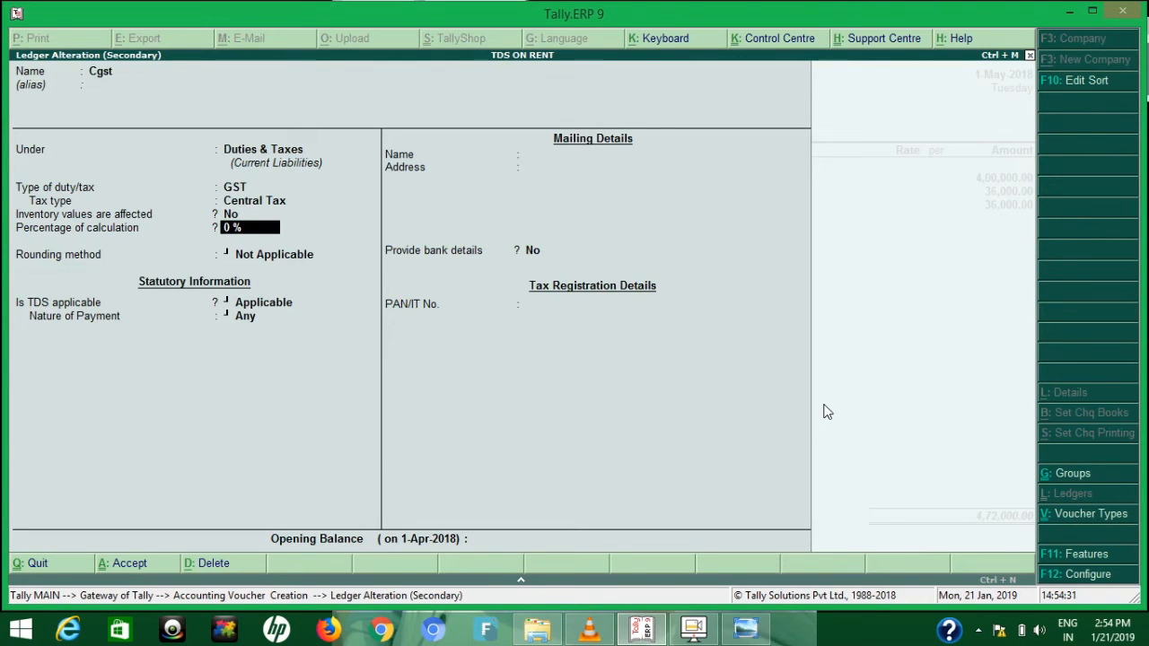
key(Return)
key(Return)
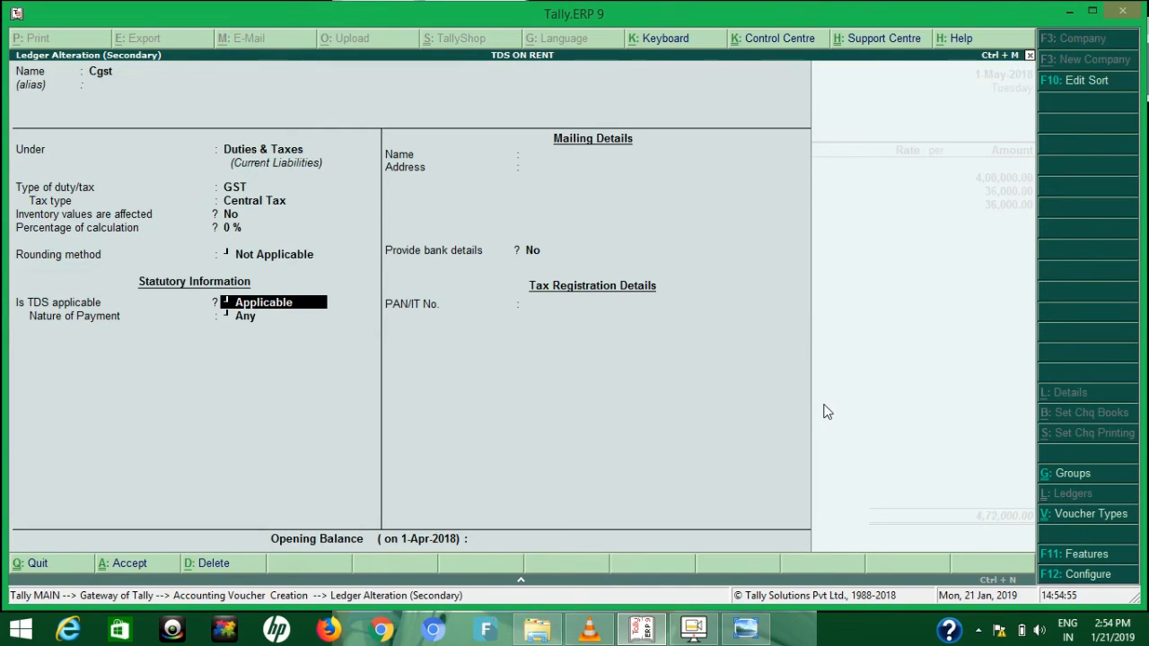
- Accept the Cgst ledger with TDS Applicable, nature of payment Any and no opening balance
key(Return)
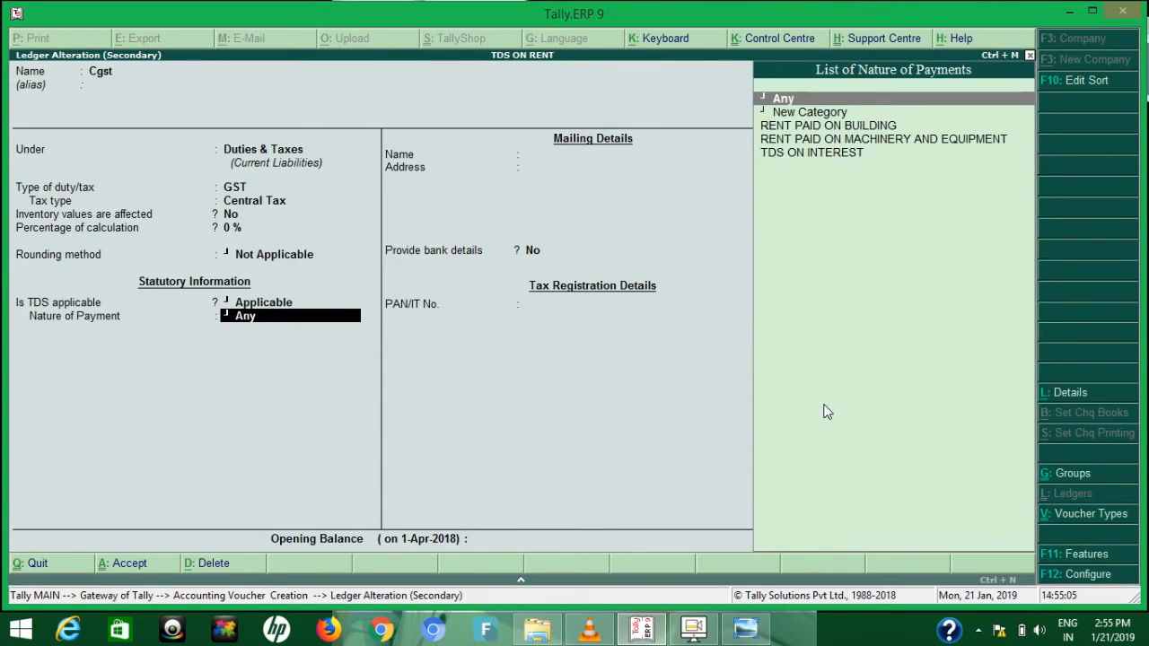
key(Return)
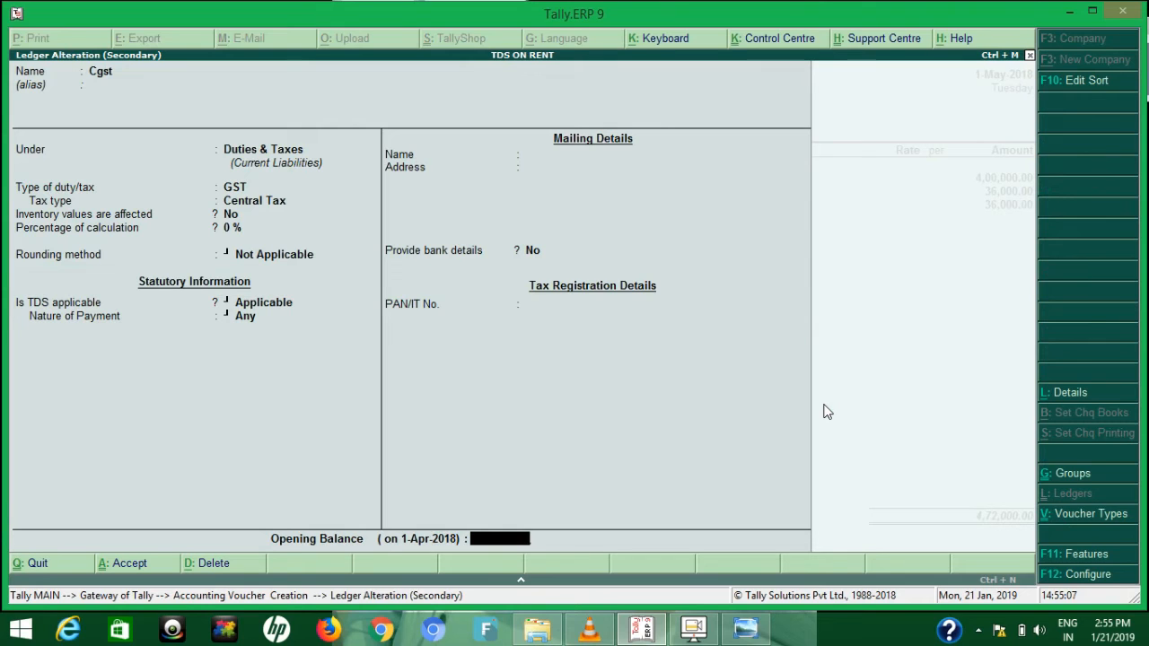
key(Return)
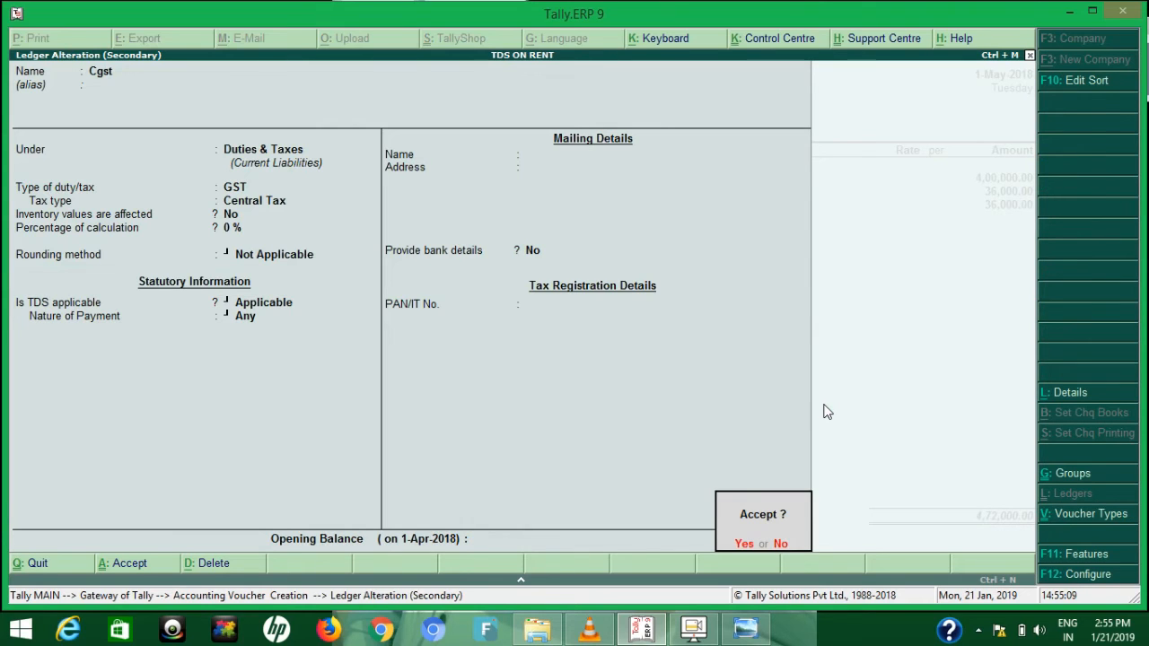
key(Return)
- Accept the Cgst and Sgst voucher lines and add the TDS ON RENT ledger below them
key(Return)
key(Return)
key(Return)
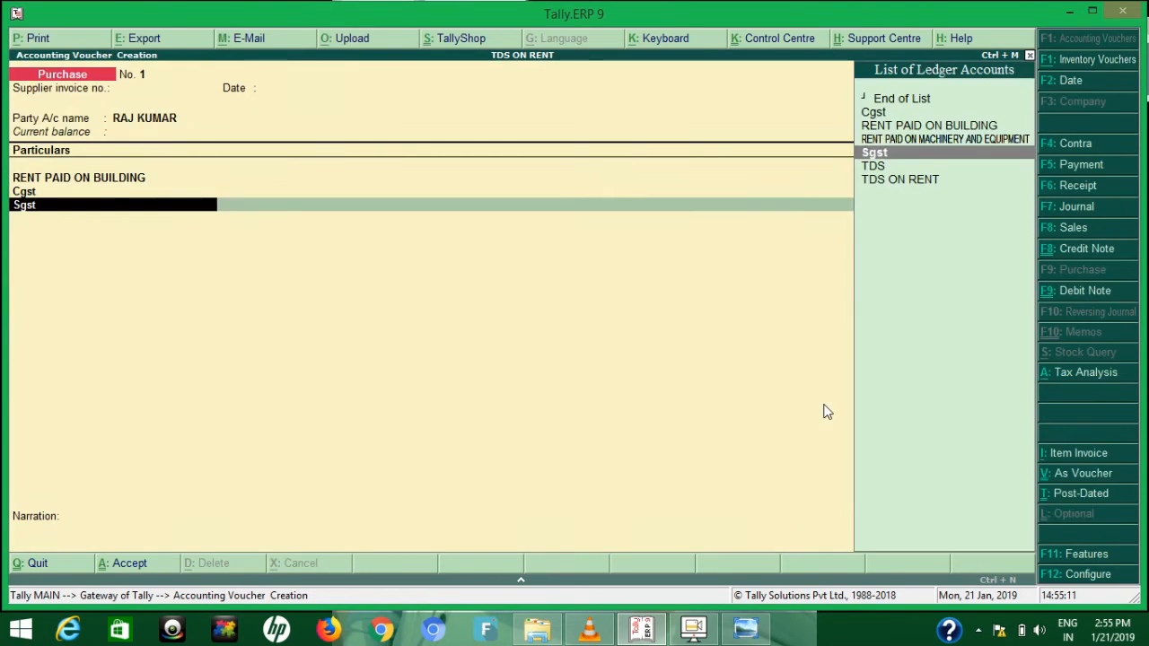
key(Return)
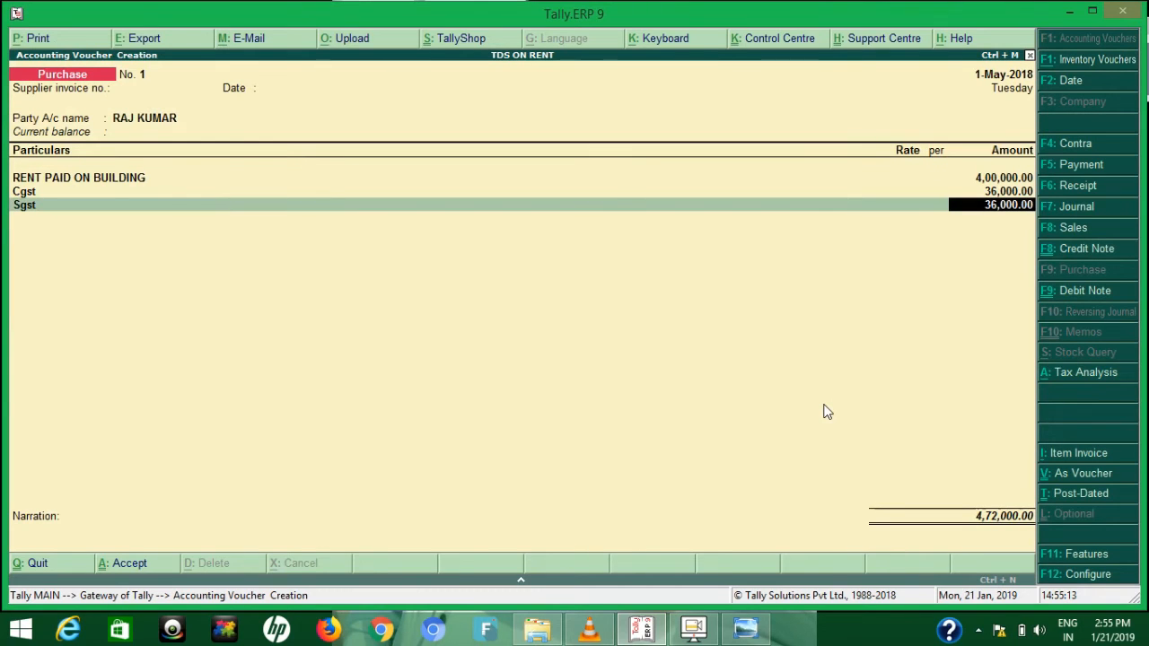
key(Return)
key(Return)
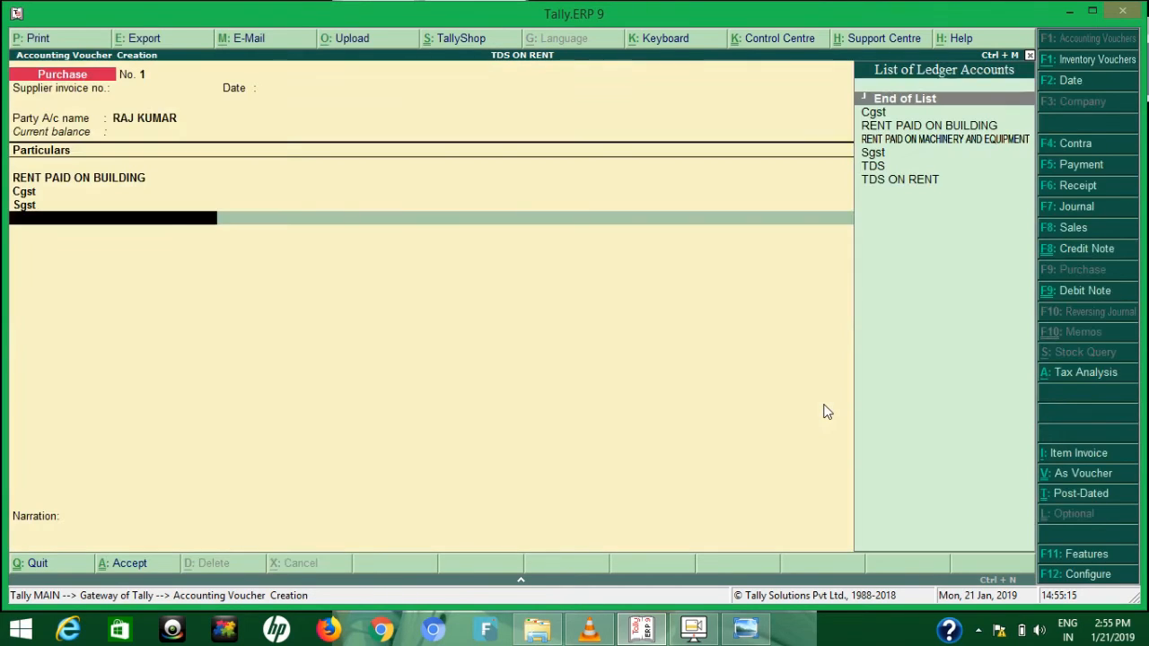
text(TD)
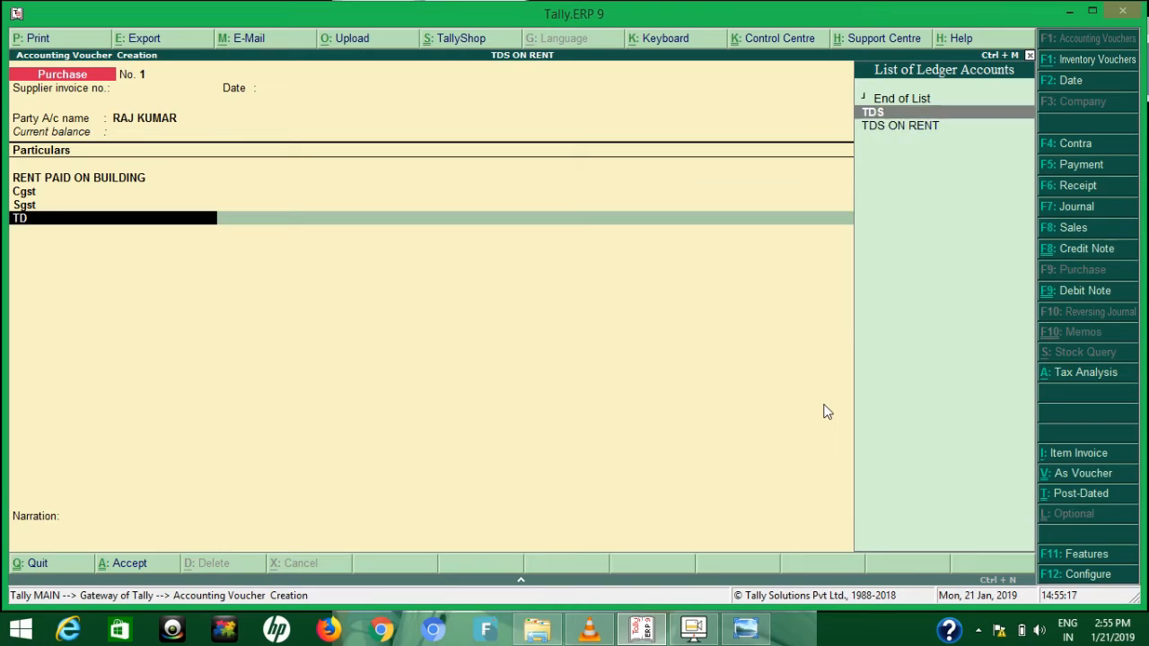
key(Down)
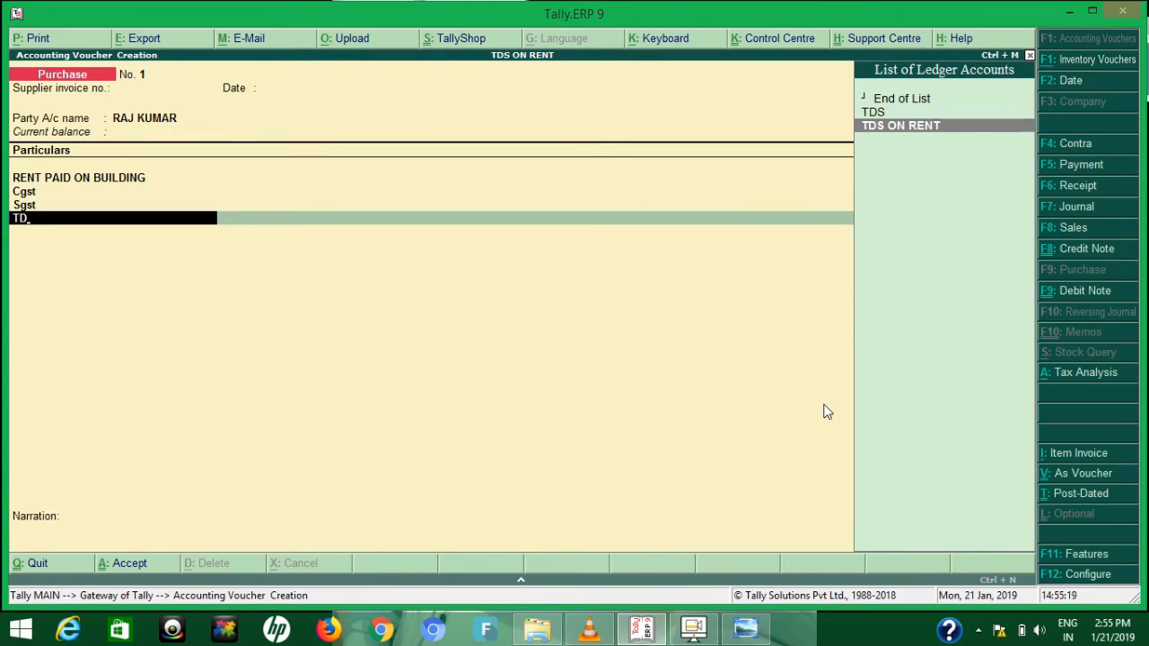
key(Return)
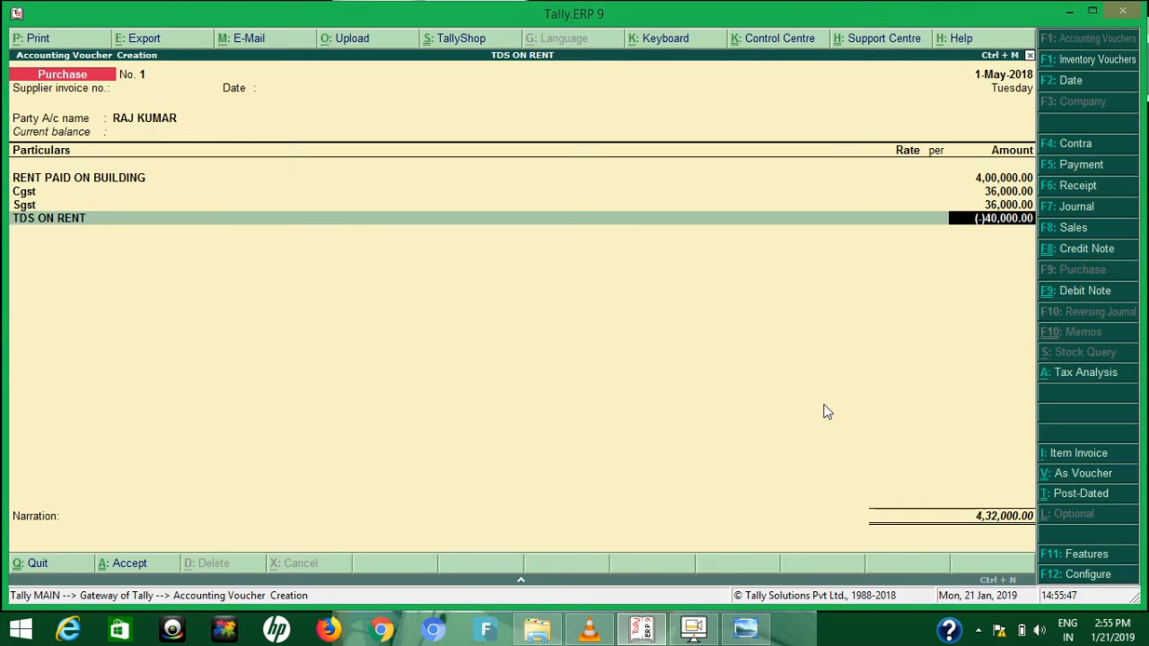
- Examine the voucher's tax analysis in detailed view for the GST and TDS on building rent, and return to the voucher
key(alt+a)
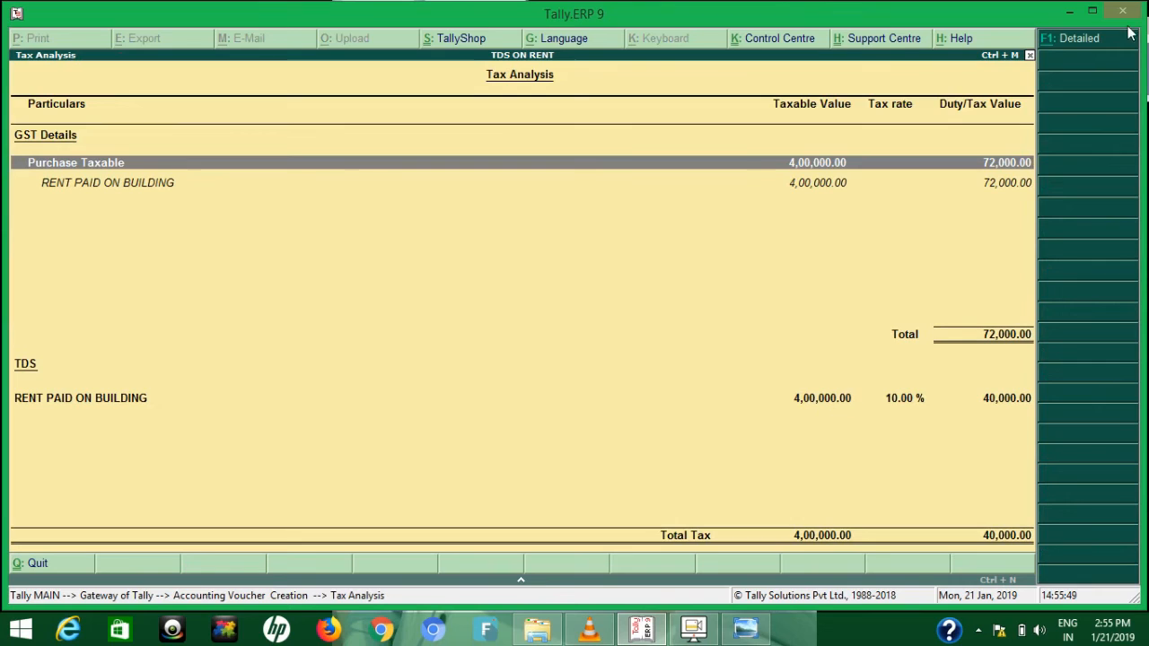
mouse_move(1098, 45)
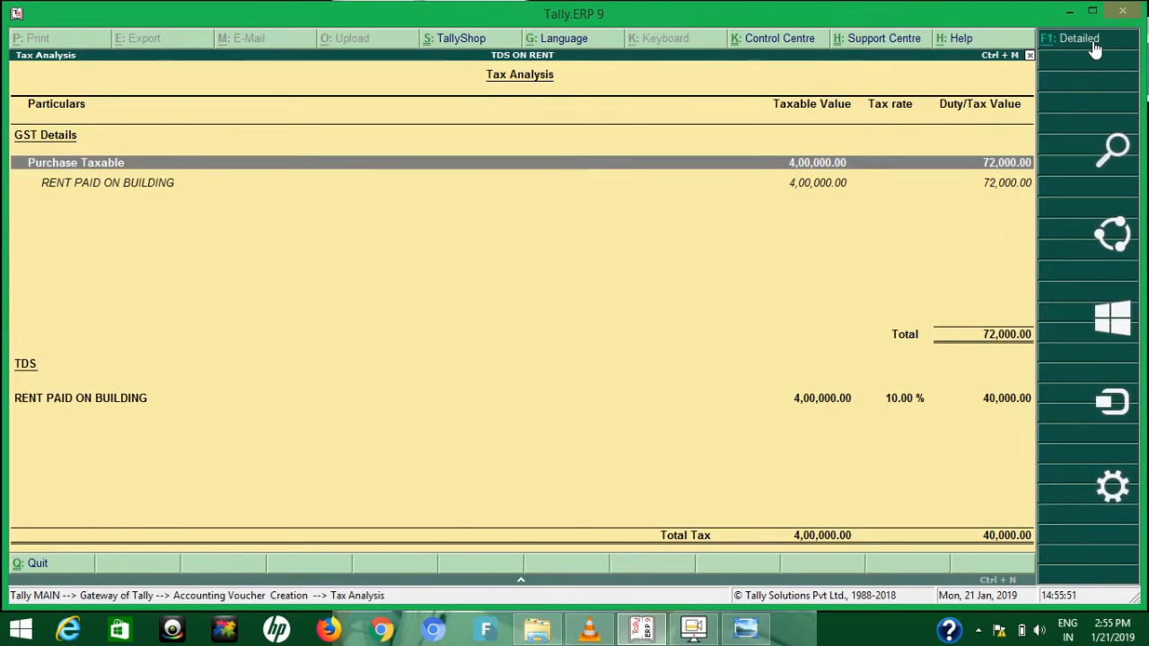
click(1079, 42)
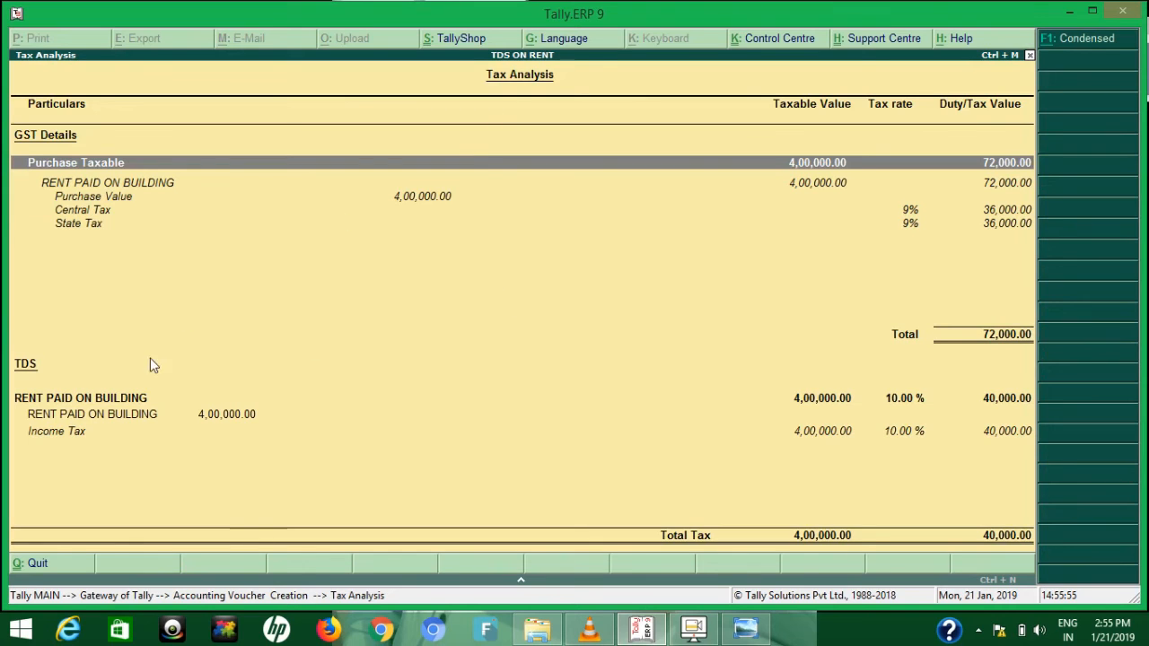
key(Escape)
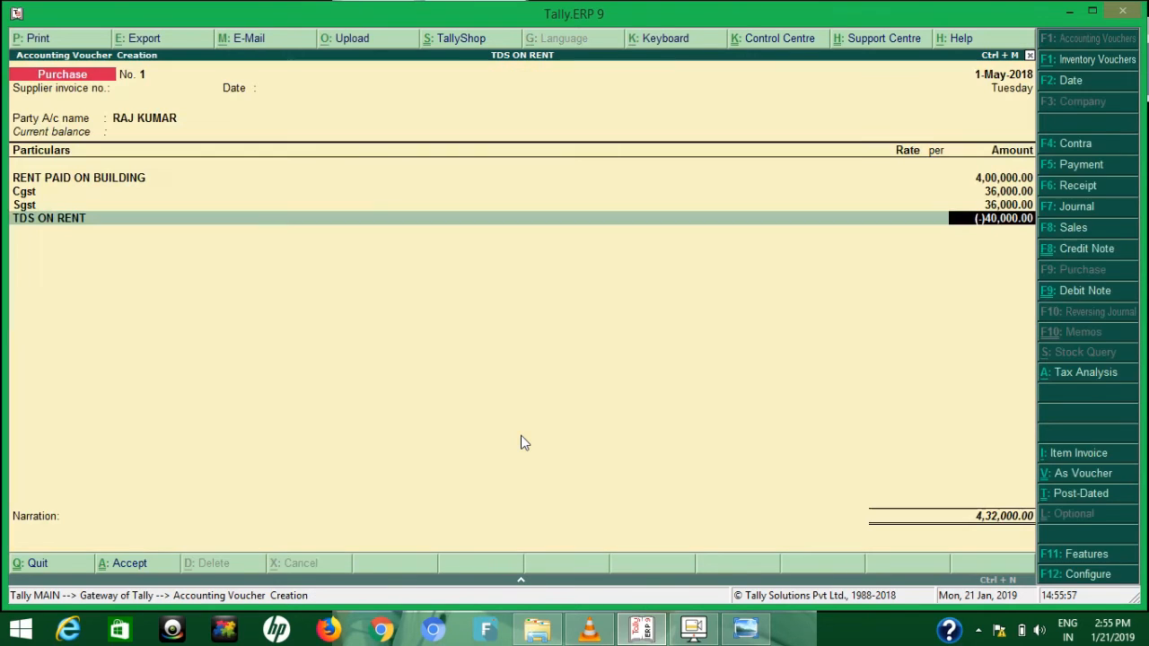
- Accept the creditor's bill-wise New Ref 1 entries of 4,72,000 Cr and 40,000 Dr, and save the building rent voucher
key(Return)
key(Return)
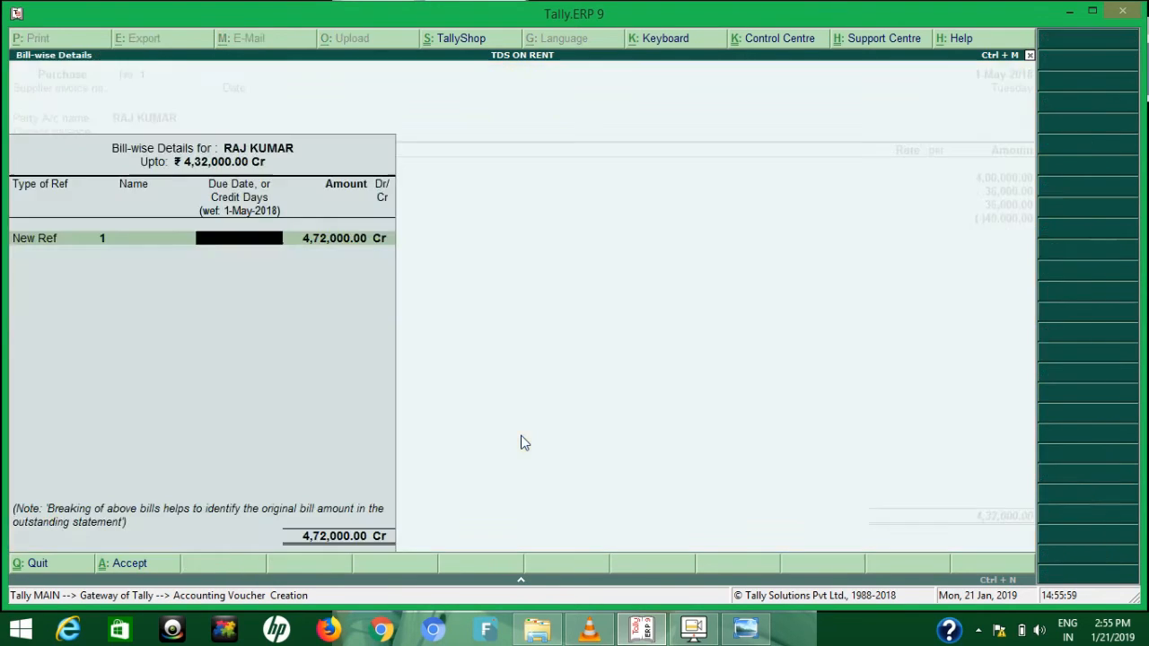
key(Return)
key(Return)
key(Return)
key(Return)
key(Return)
key(Return)
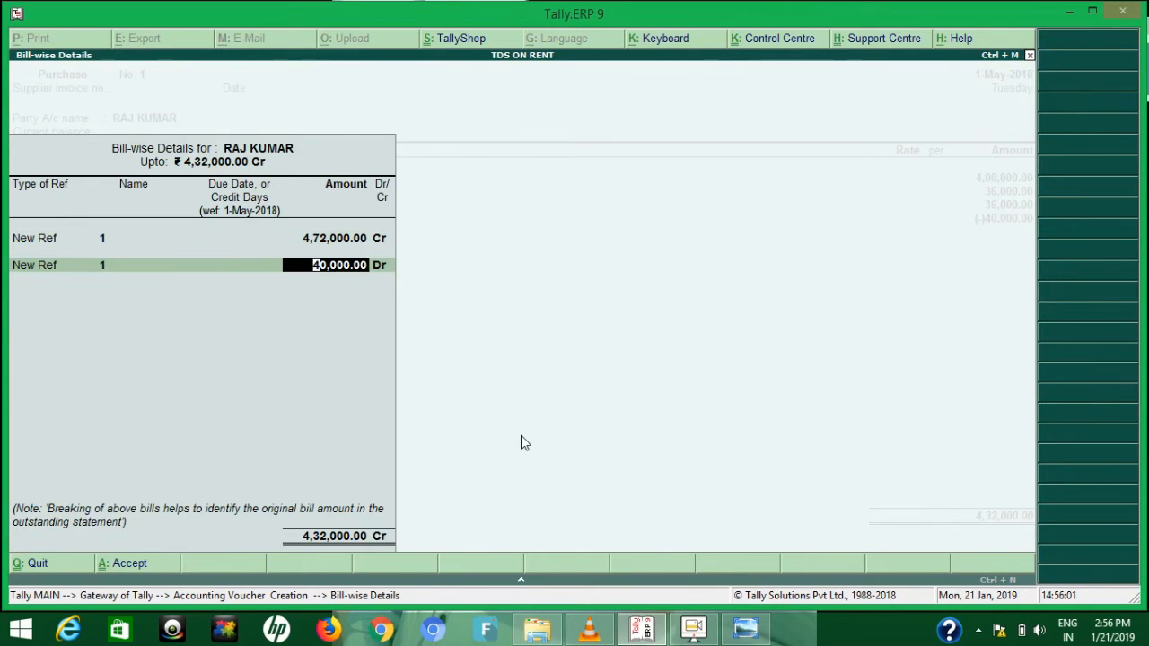
key(Return)
key(Return)
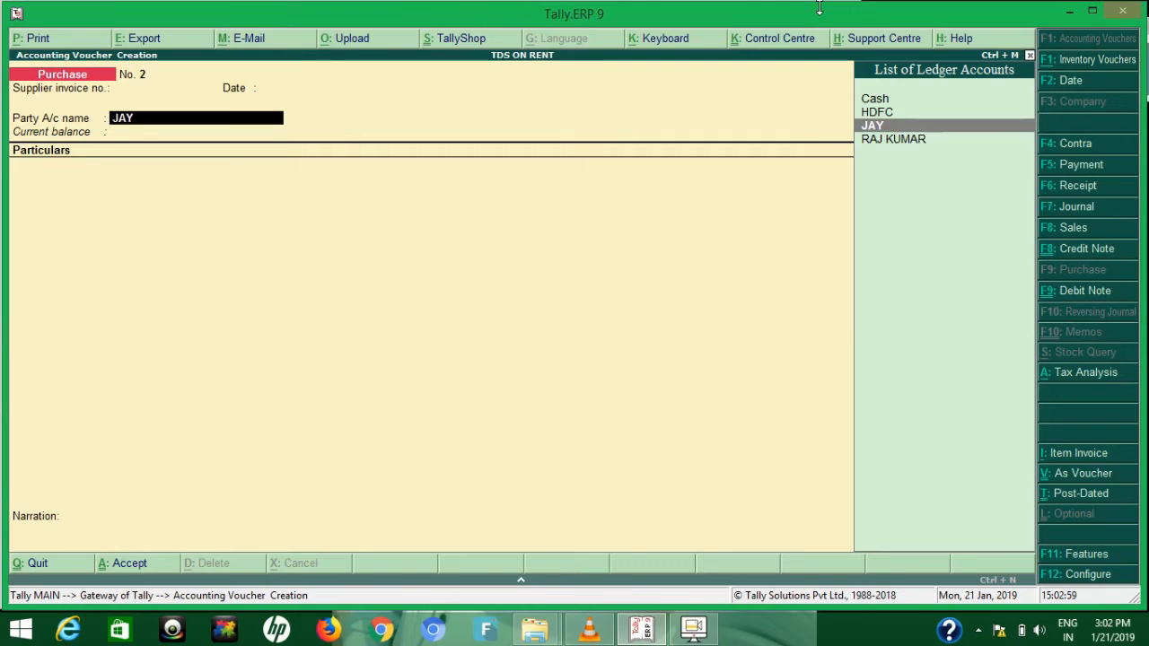
- Choose the machinery rent creditor as party of purchase voucher 2 and accept the party details with India and Bihar
key(Return)
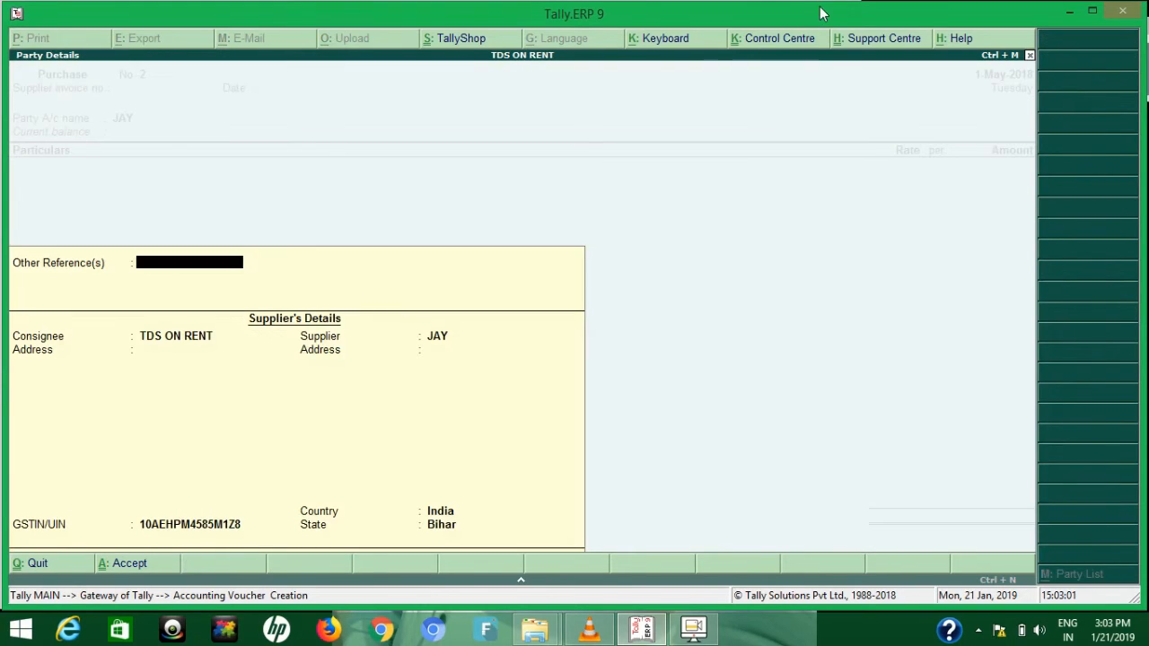
key(Return)
key(Return)
key(Return)
key(Return)
key(Return)
key(Return)
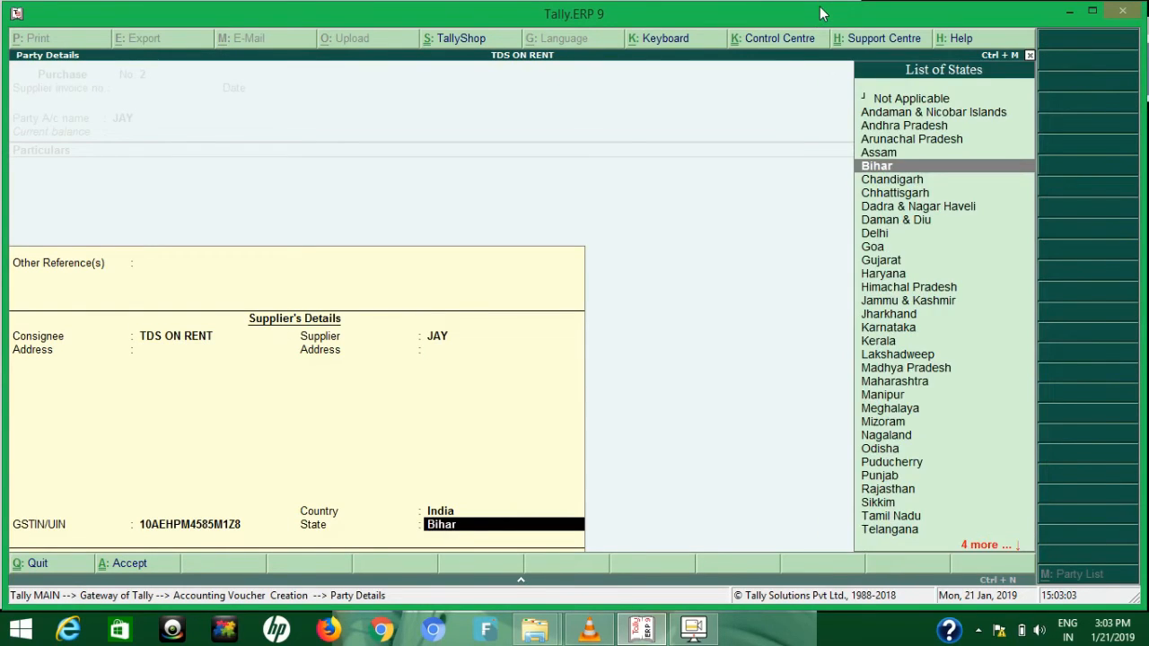
key(Return)
key(Return)
- Add RENT PAID ON MACHINERY AND EQUIPMENT as the first line of purchase voucher 2 with an amount of 1,90,000
key(Down)
key(Down)
key(Down)
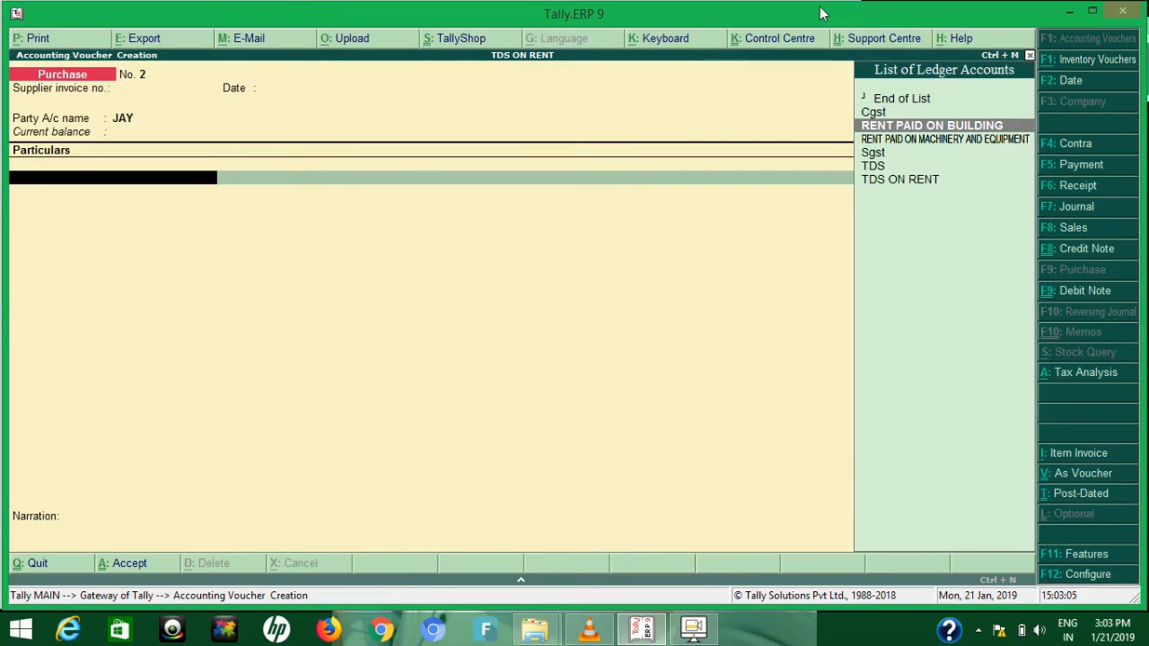
key(Return)
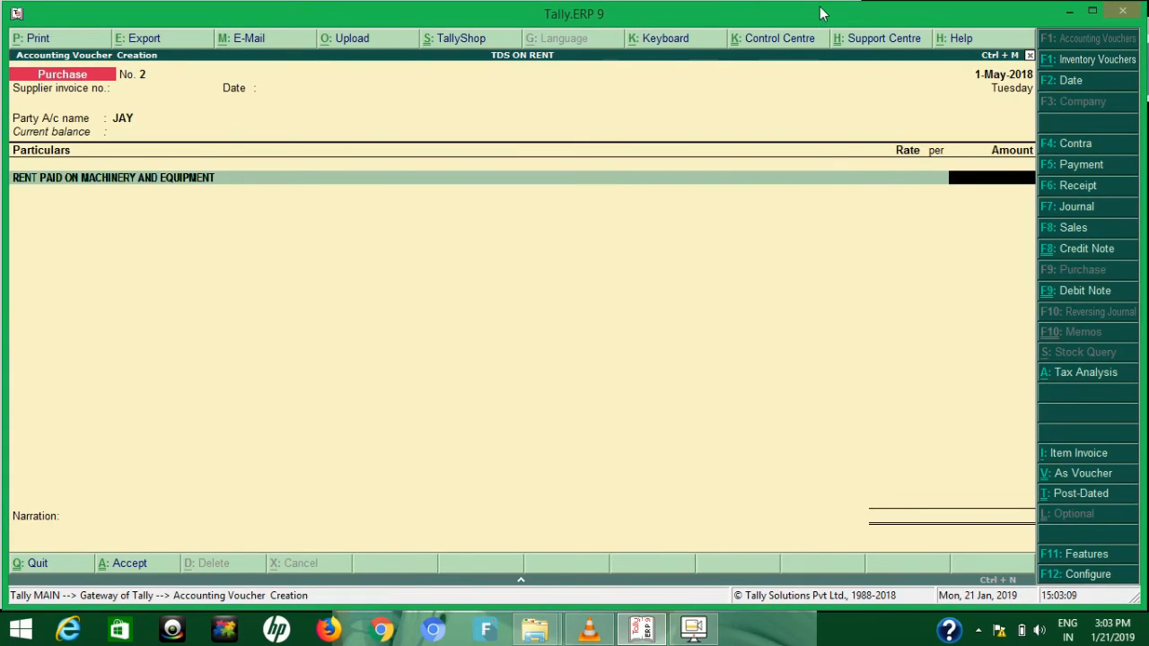
text(1,90,00)
text(0000)
key(Return)
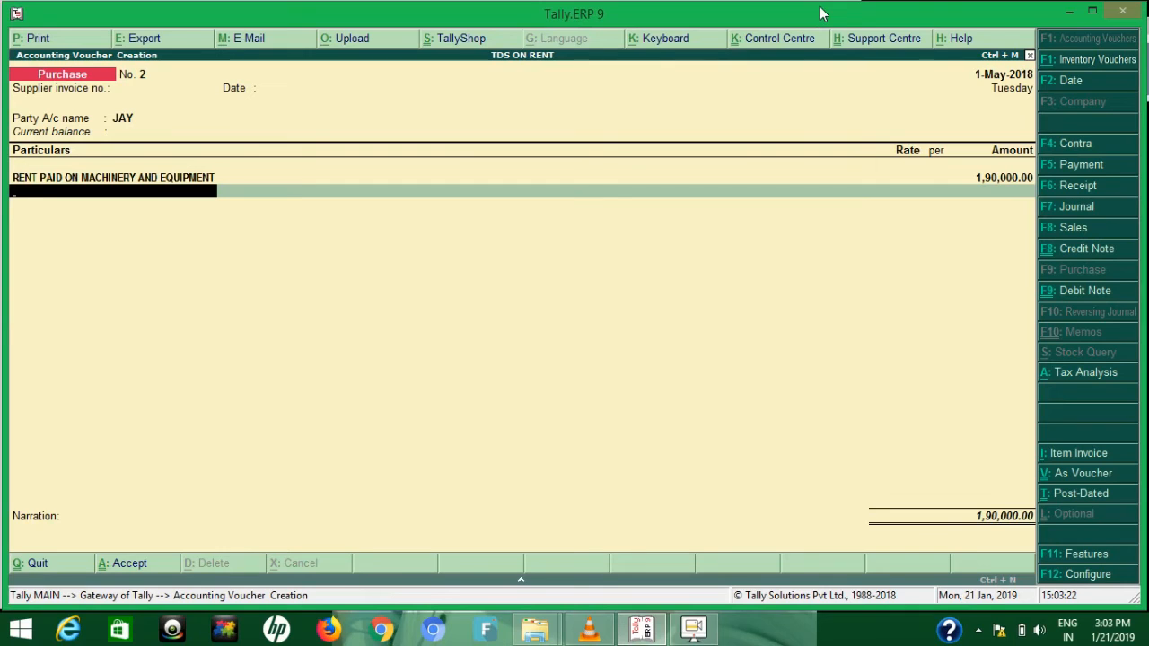
- Add the TDS ledger as the second line of purchase voucher 2 with a deduction of 3,800, and finish the particulars
text(TD)
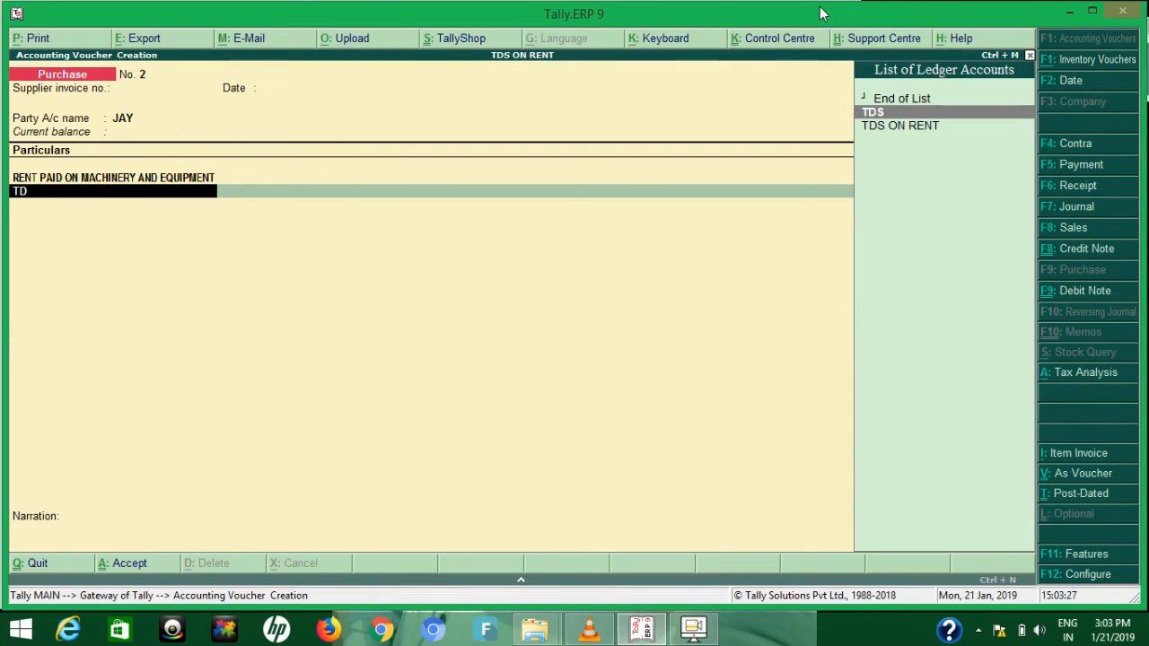
key(Return)
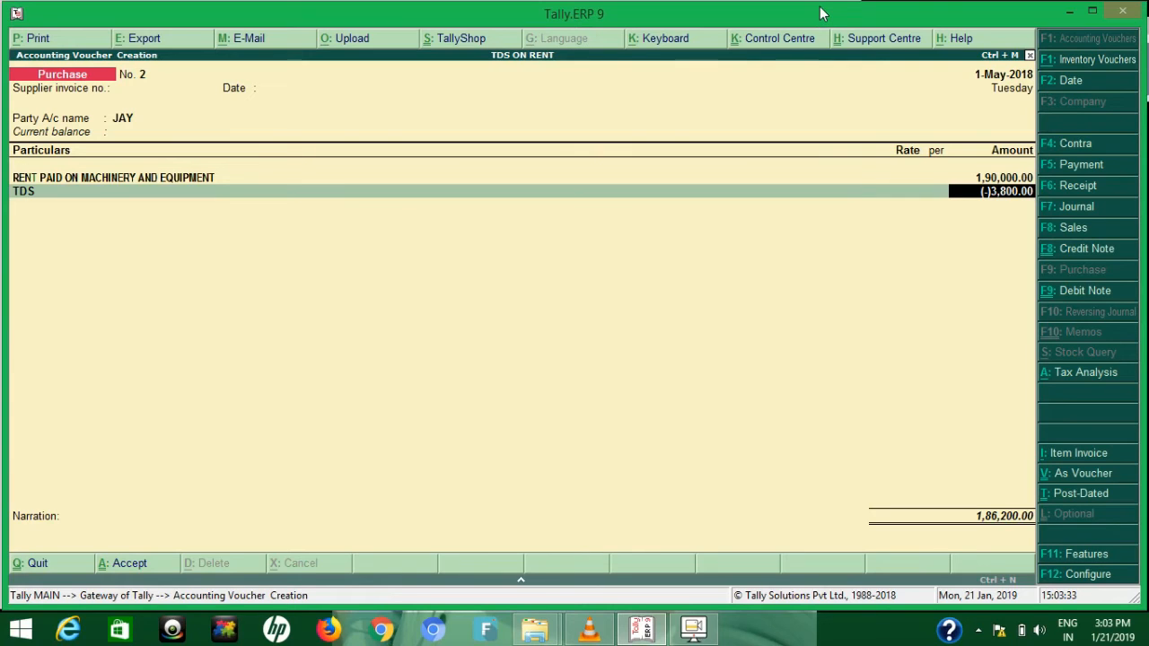
key(Return)
key(Return)
key(Return)
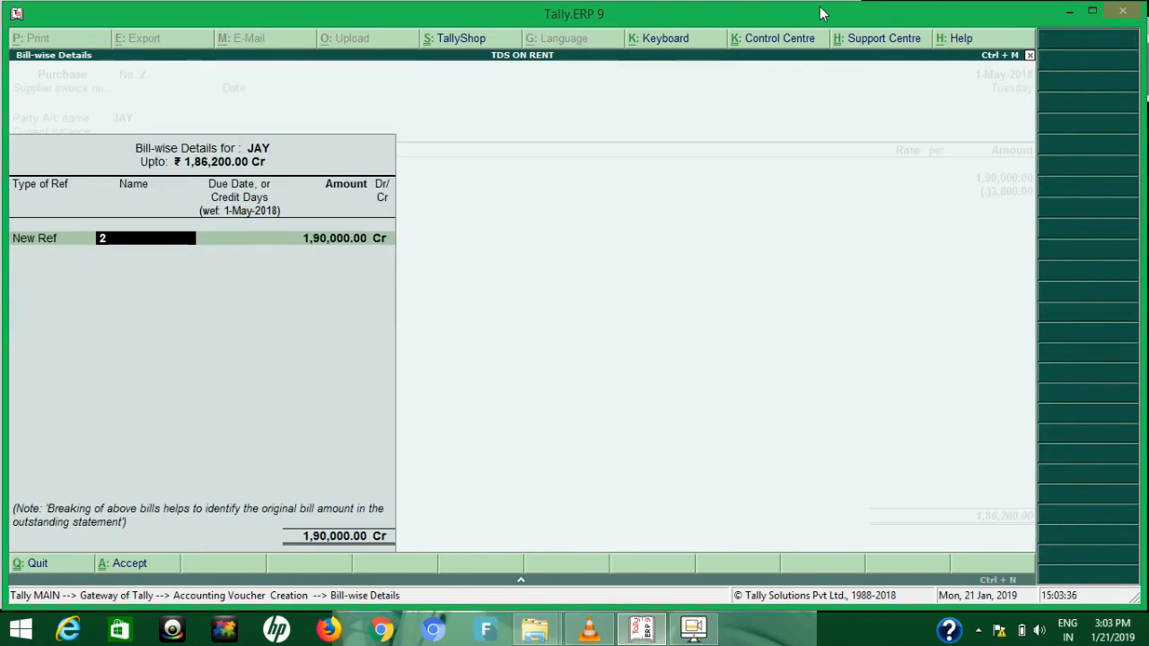
- Accept the creditor's bill-wise New Ref 2 entries of 1,90,000 Cr and 3,800 Dr, and save the machinery rent voucher
key(Return)
key(Return)
key(Return)
key(Return)
key(Return)
key(Return)
key(Return)
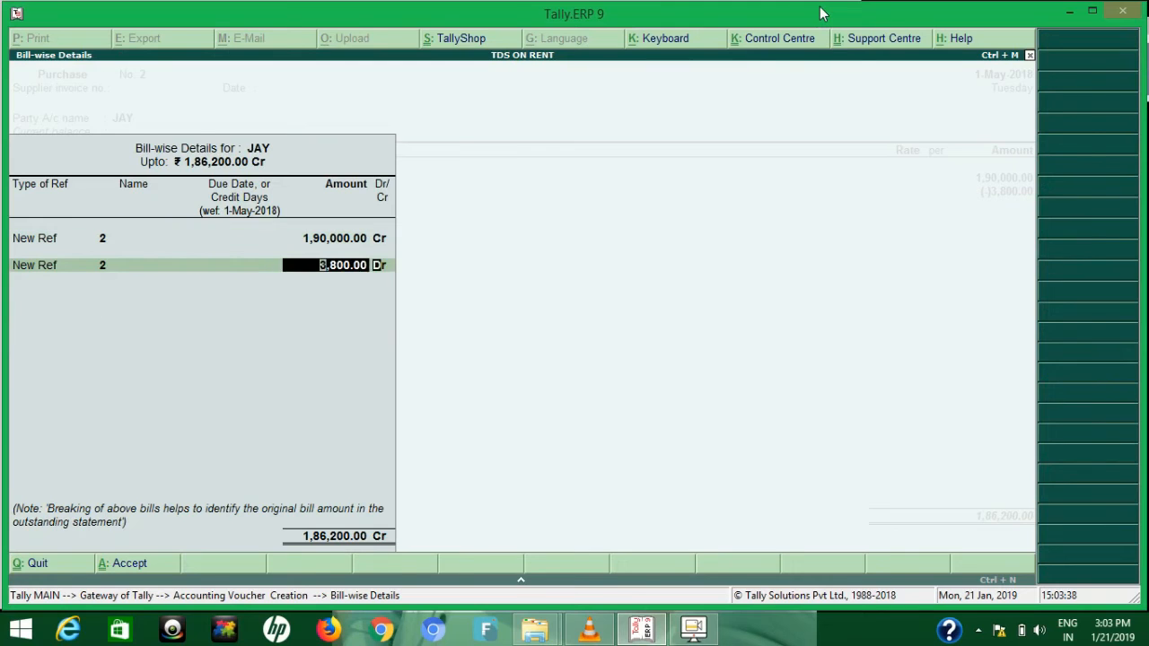
key(Return)
key(Return)
key(Return)
key(Return)
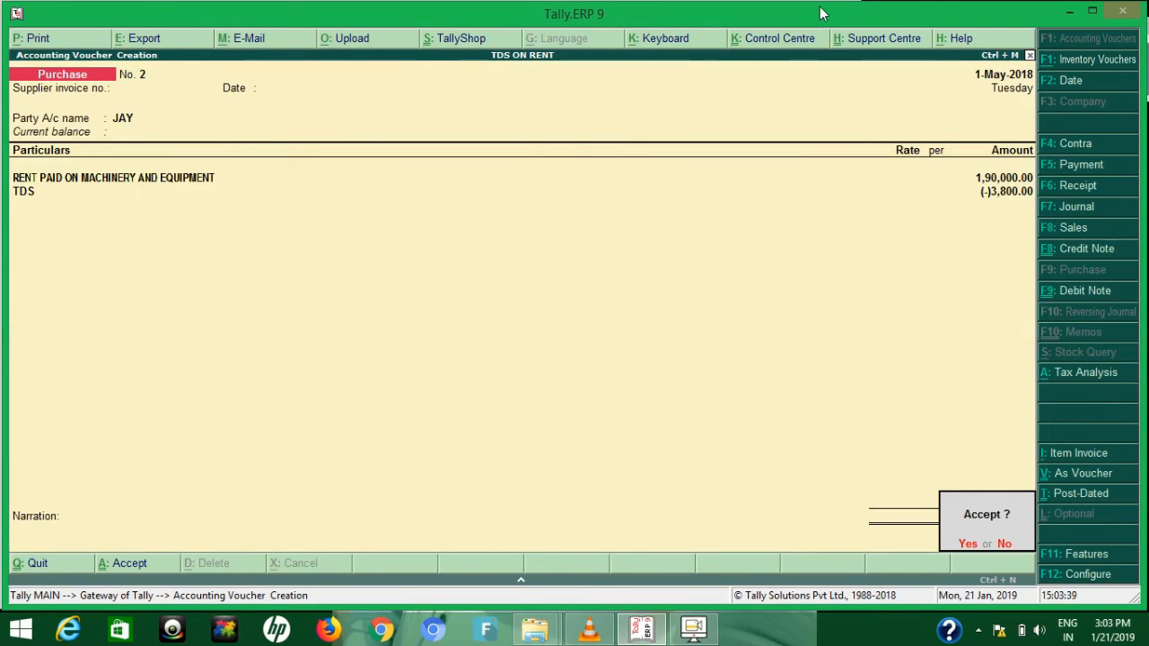
key(Return)
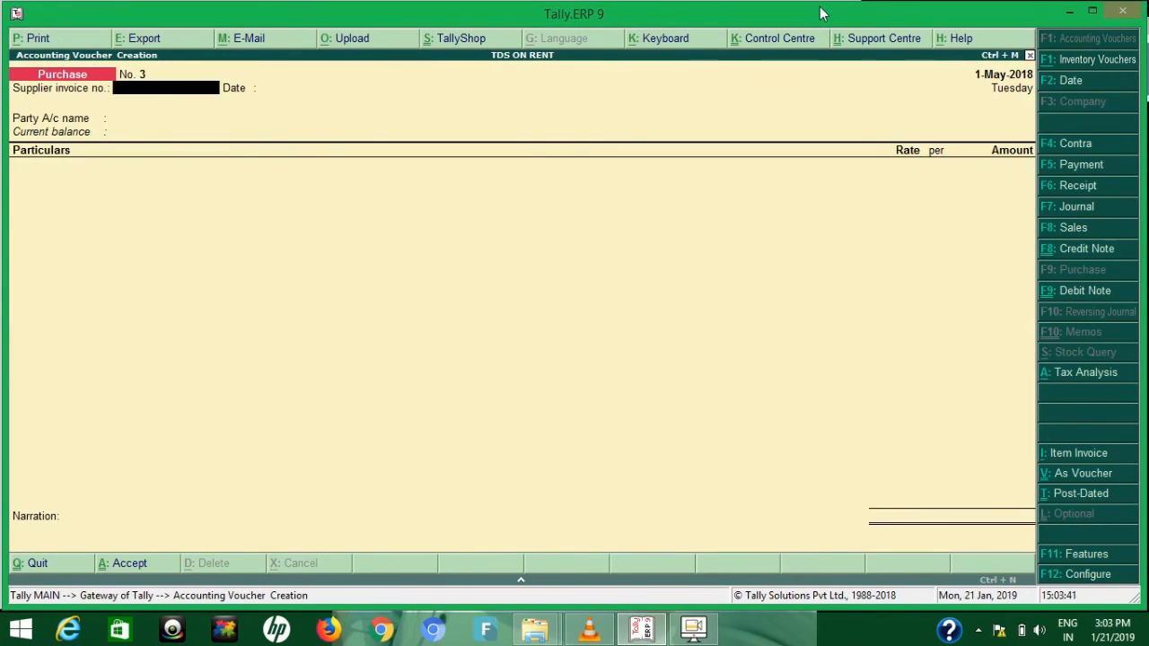
- Leave voucher entry and display the GSTR-2 report for the period 1-May-2018 to 31-May-2018
key(Escape)
key(d)
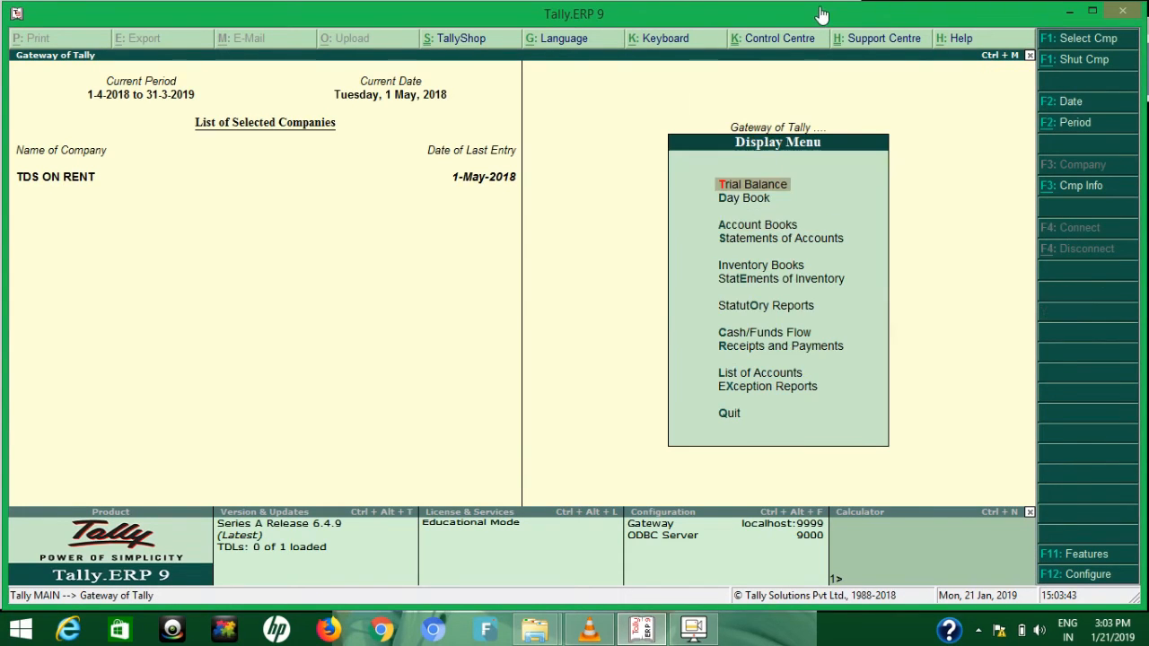
key(Down)
key(Down)
key(Down)
key(Down)
key(Down)
key(Down)
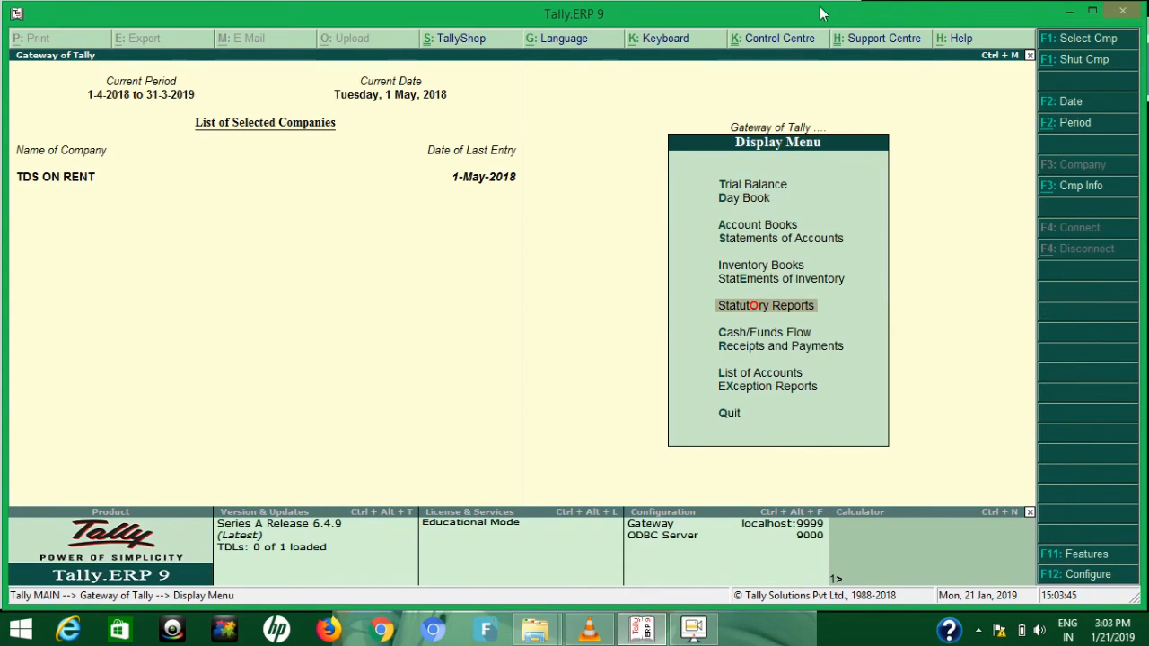
key(Return)
key(Return)
key(Down)
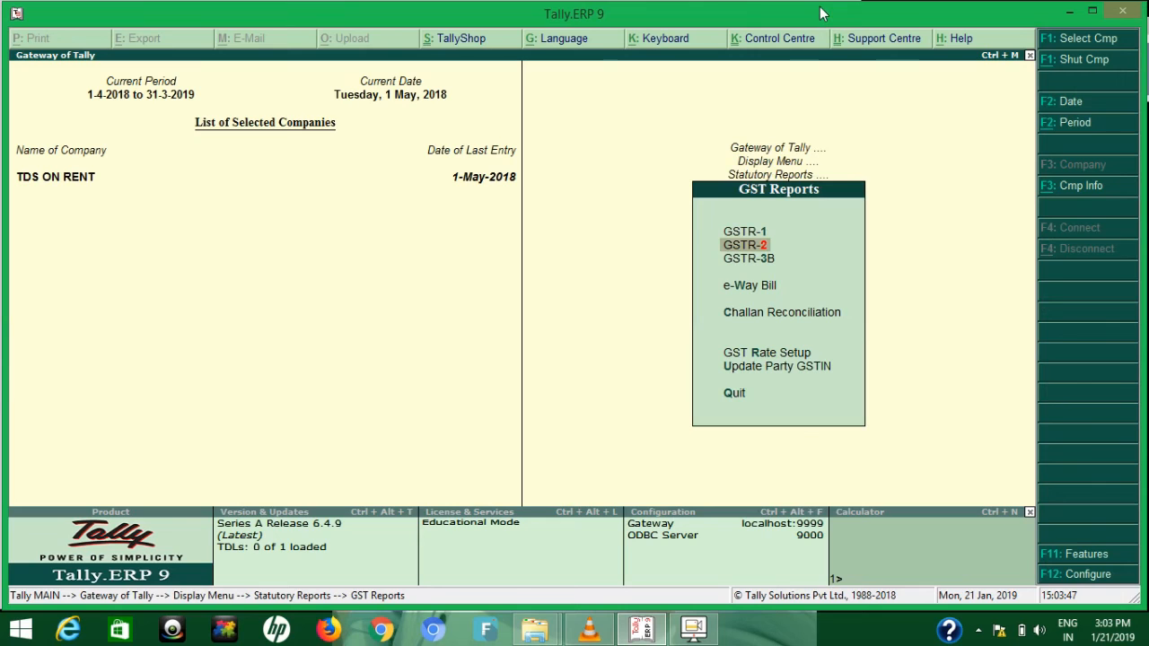
key(Return)
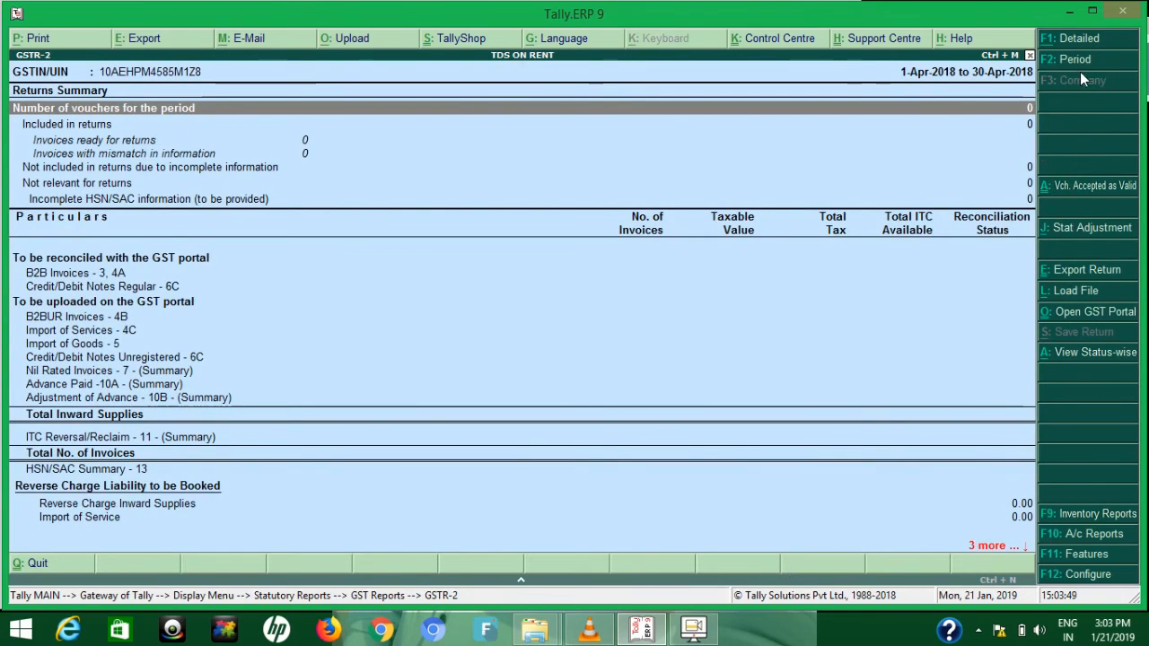
click(1084, 59)
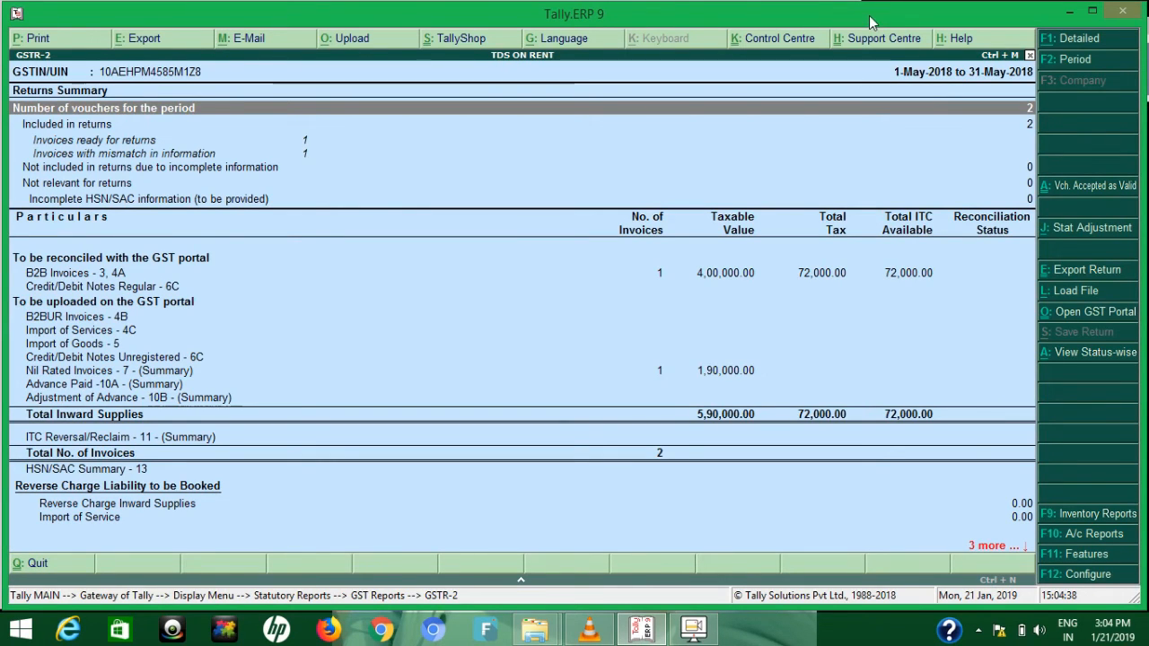
- Examine the GSTR-2 returns summary, including the invoices ready for returns, B2B invoices and nil rated invoices
key(Down)
key(Down)
key(Down)
key(Down)
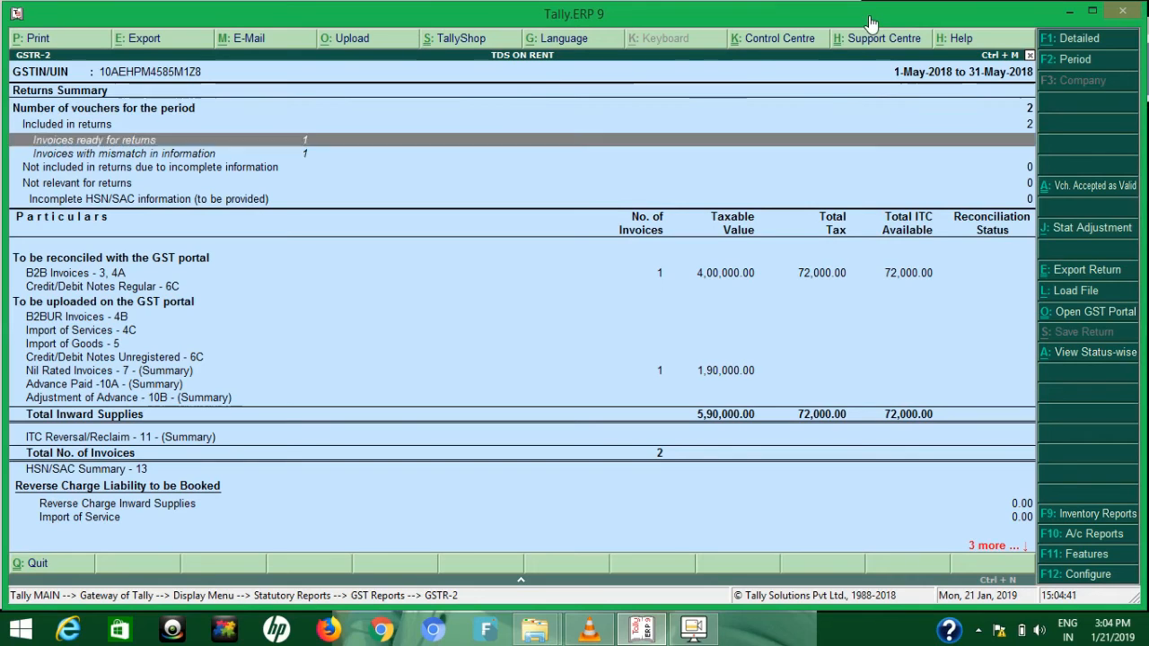
key(Down)
key(Down)
key(Down)
key(Up)
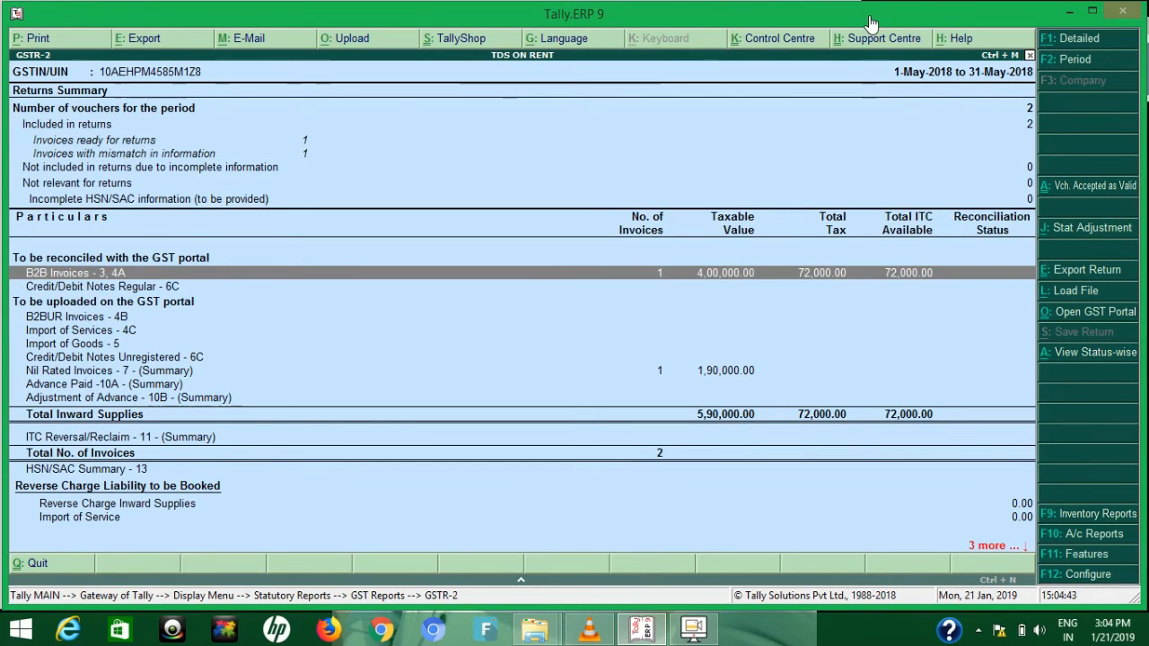
key(Down)
key(Down)
key(Down)
key(Down)
key(Down)
key(Down)
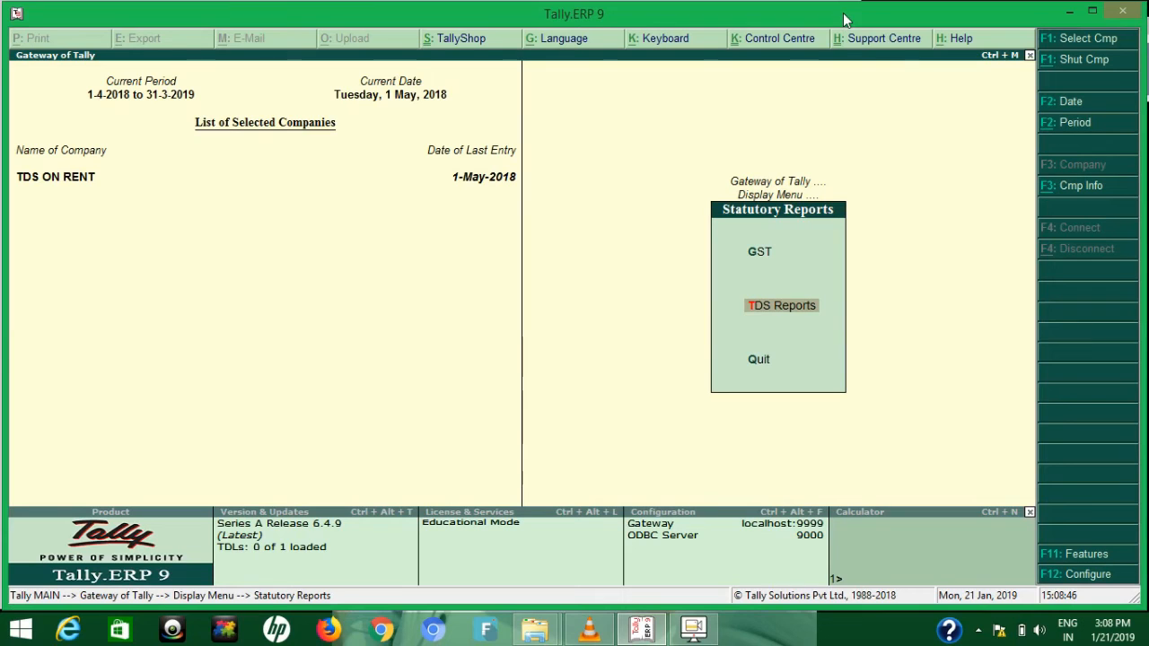
- Display TDS Form 26Q, examine the party-wise details of Deduction at Normal Rate, and return to the form
key(Return)
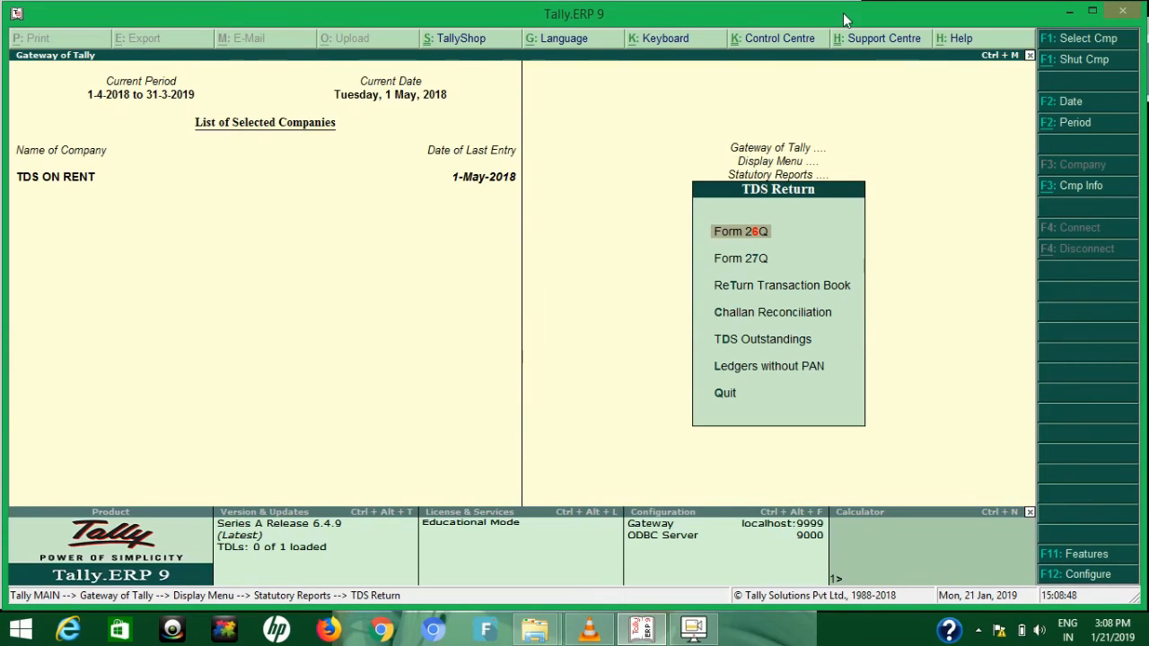
key(Return)
key(Down)
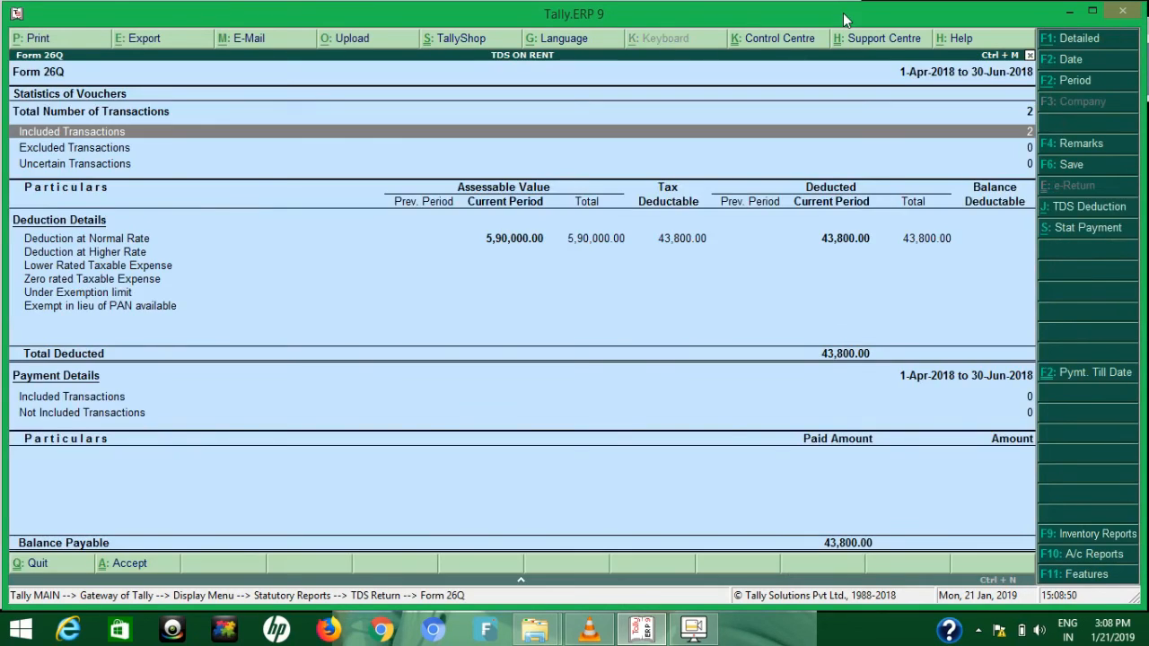
key(Down)
key(Down)
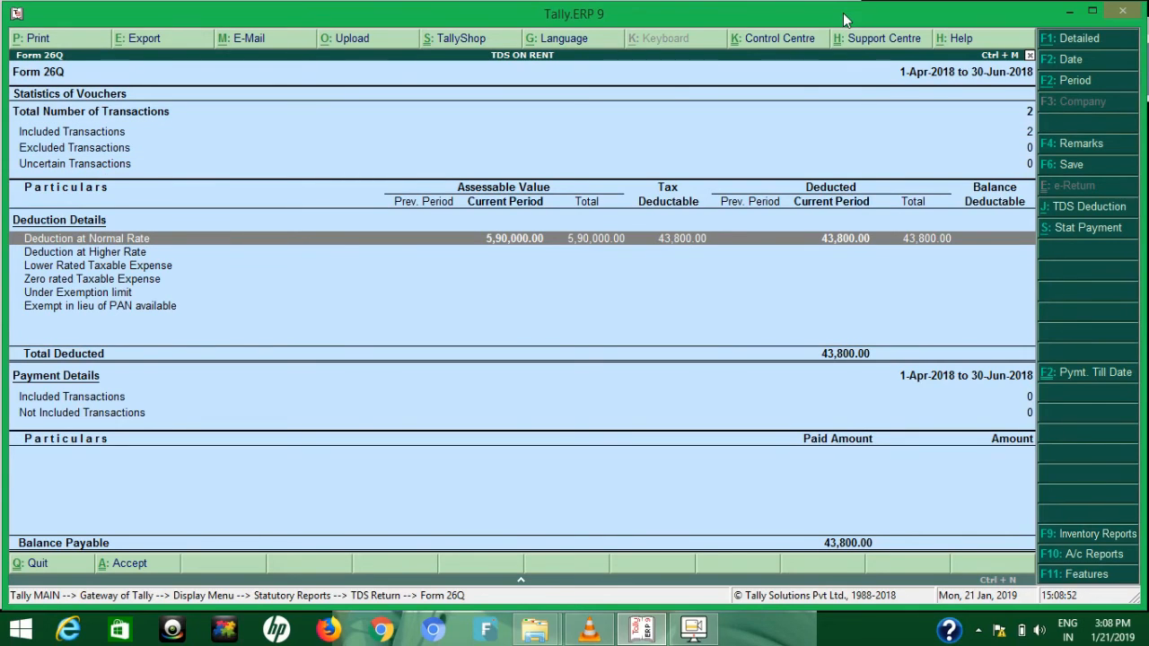
key(Return)
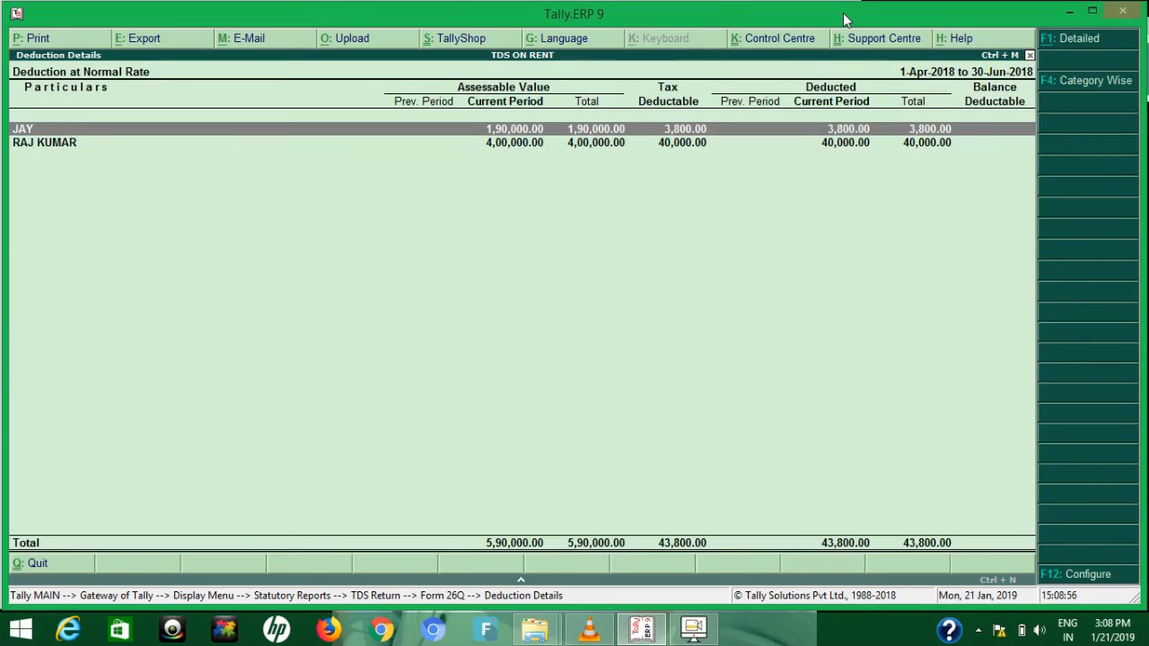
key(Escape)
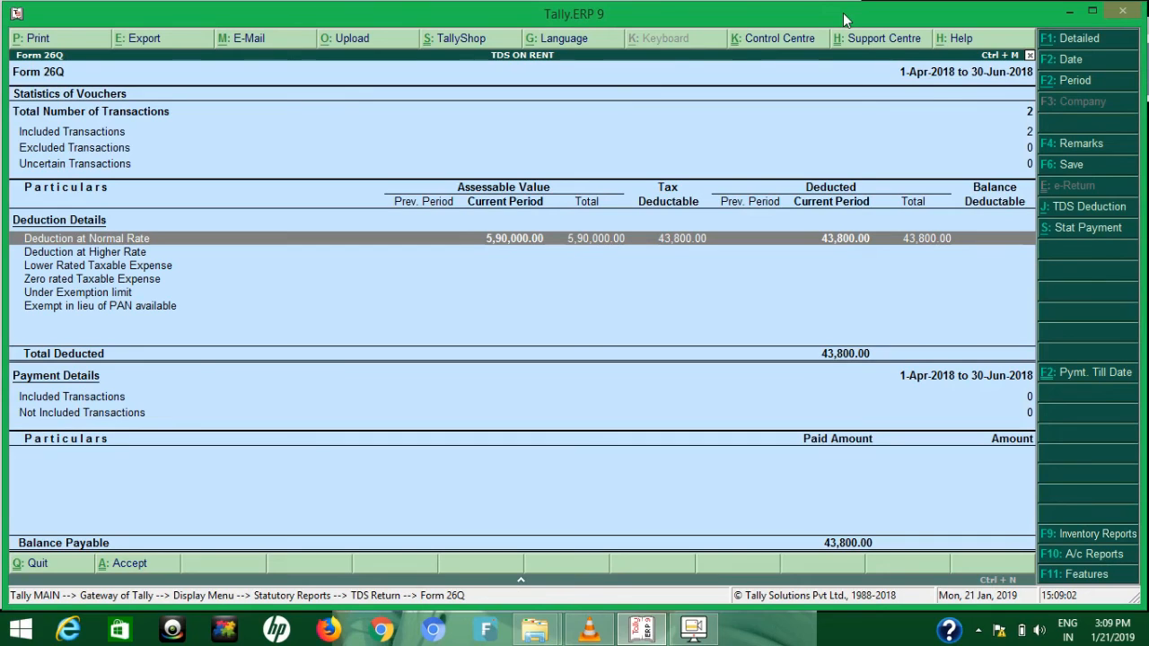
- Start a statutory payment from Form 26Q for TDS, with period 1-May-2018 to 31-May-2018 and Deducted Till Date 1-5-2018
click(1077, 232)
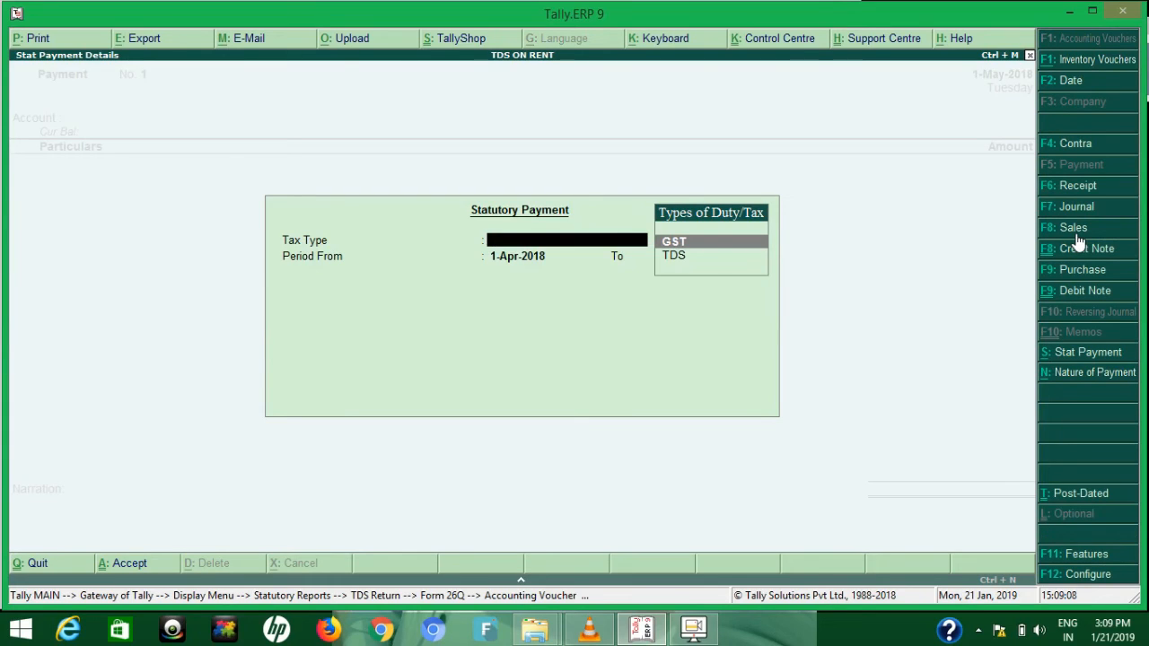
key(Down)
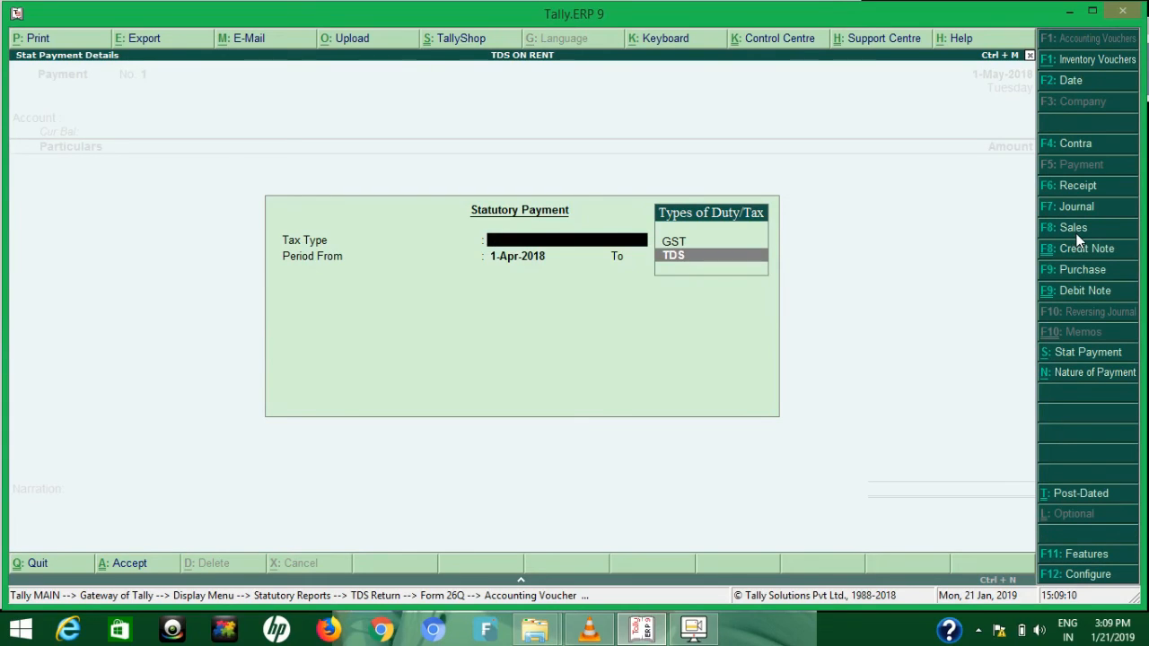
key(Return)
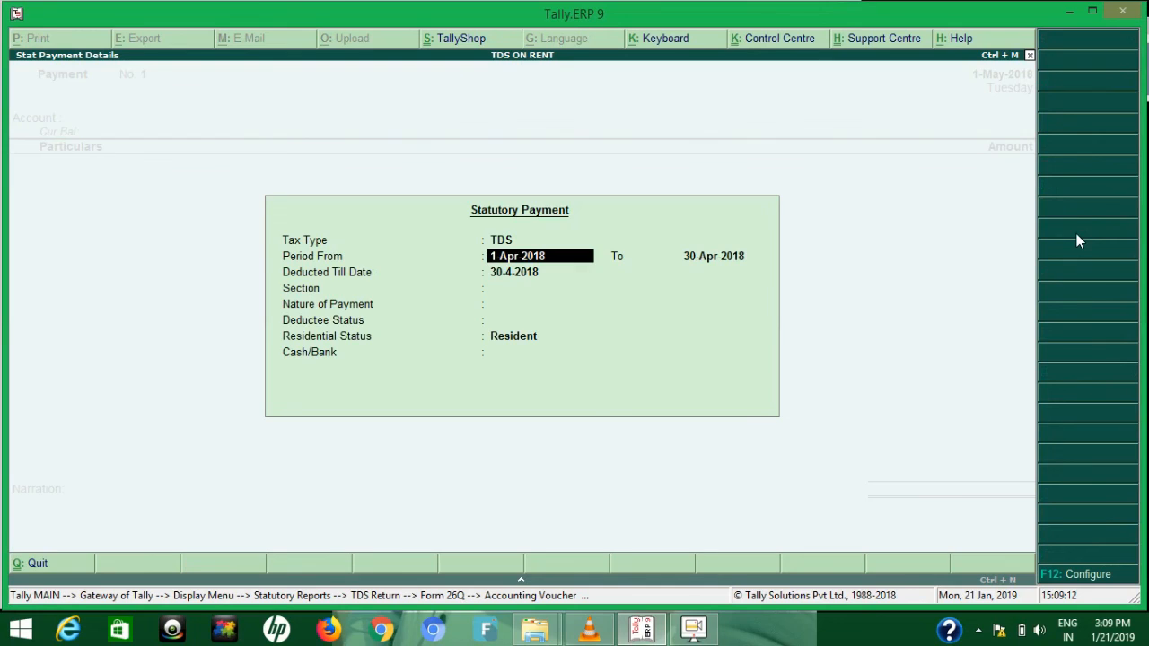
text(1-5)
key(Return)
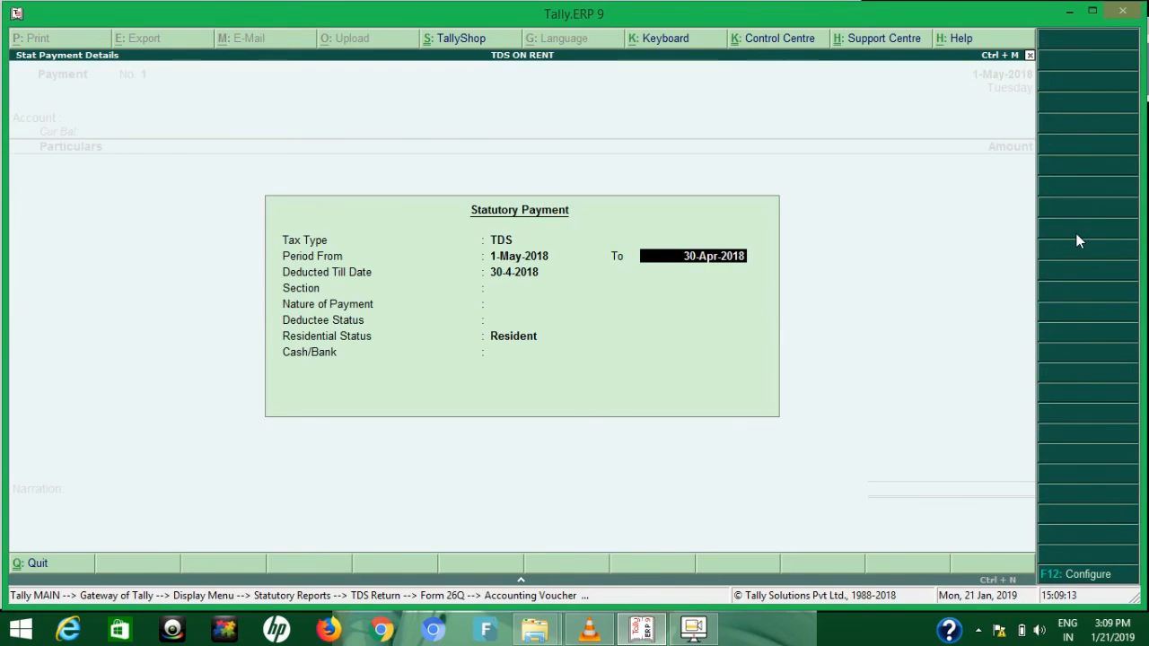
text(31-5)
key(Return)
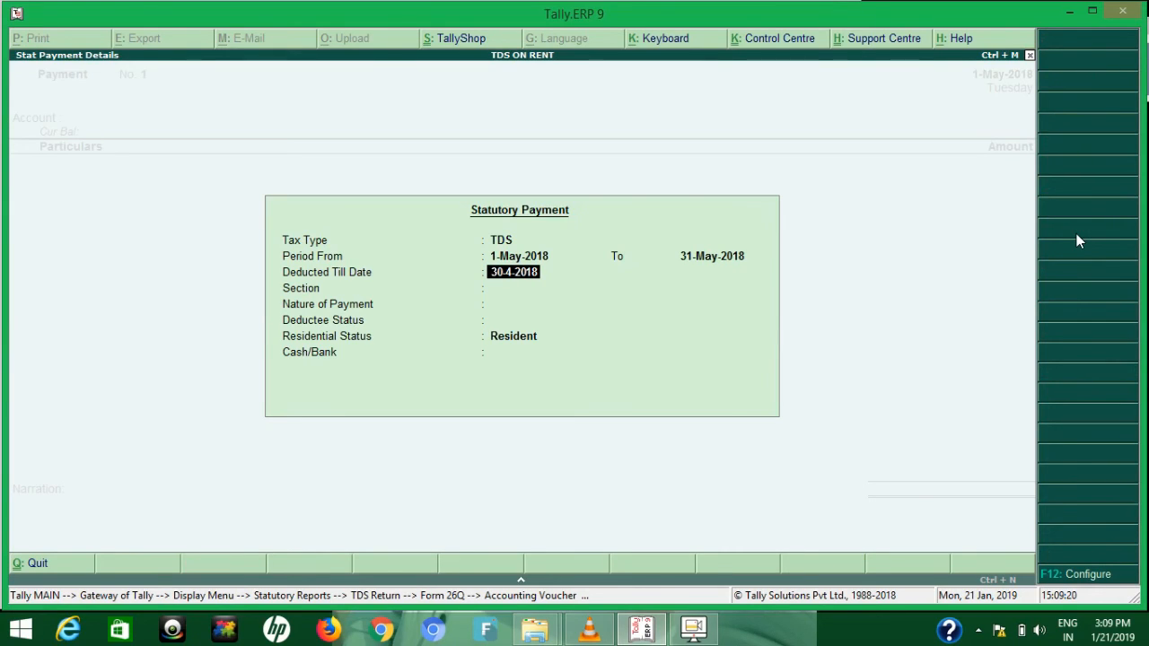
text(1-5)
key(Return)
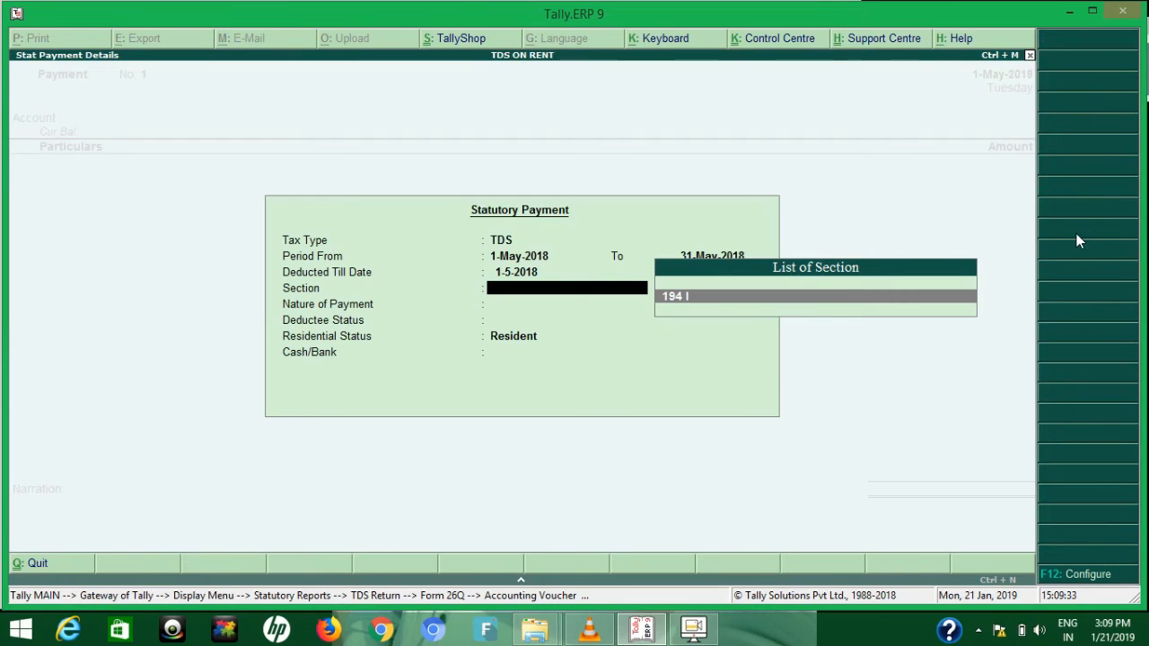
- Fill the statutory payment with section 194 I, nature RENT PAID ON BUILDING, deductee status Non Company, and HDFC as bank
key(Return)
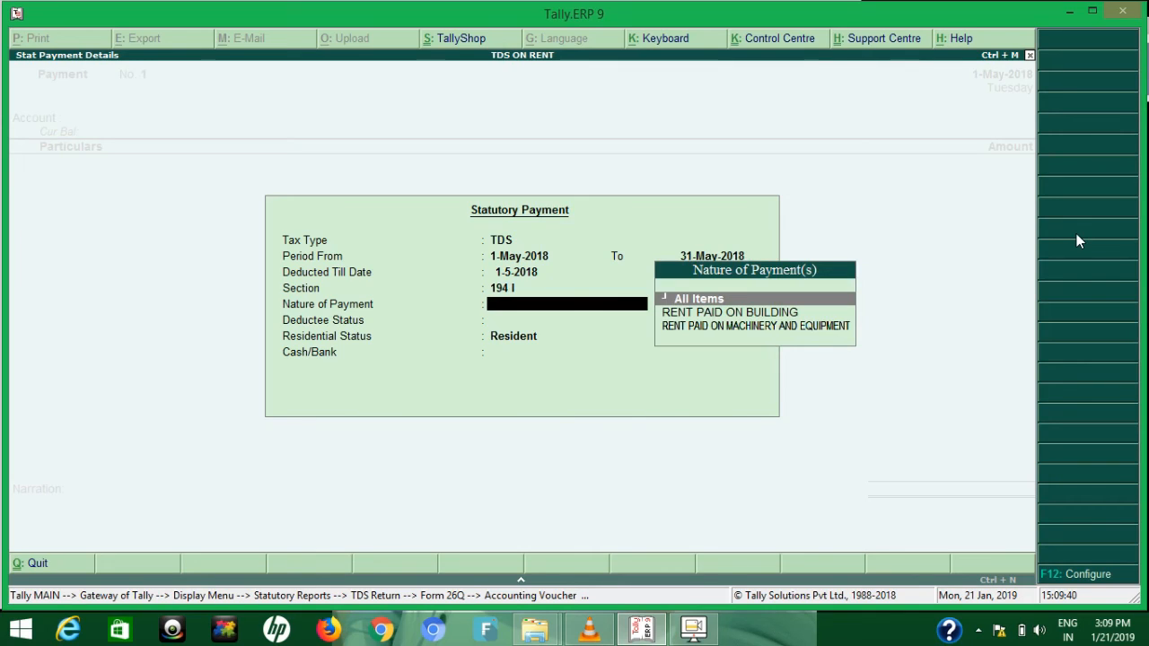
key(Down)
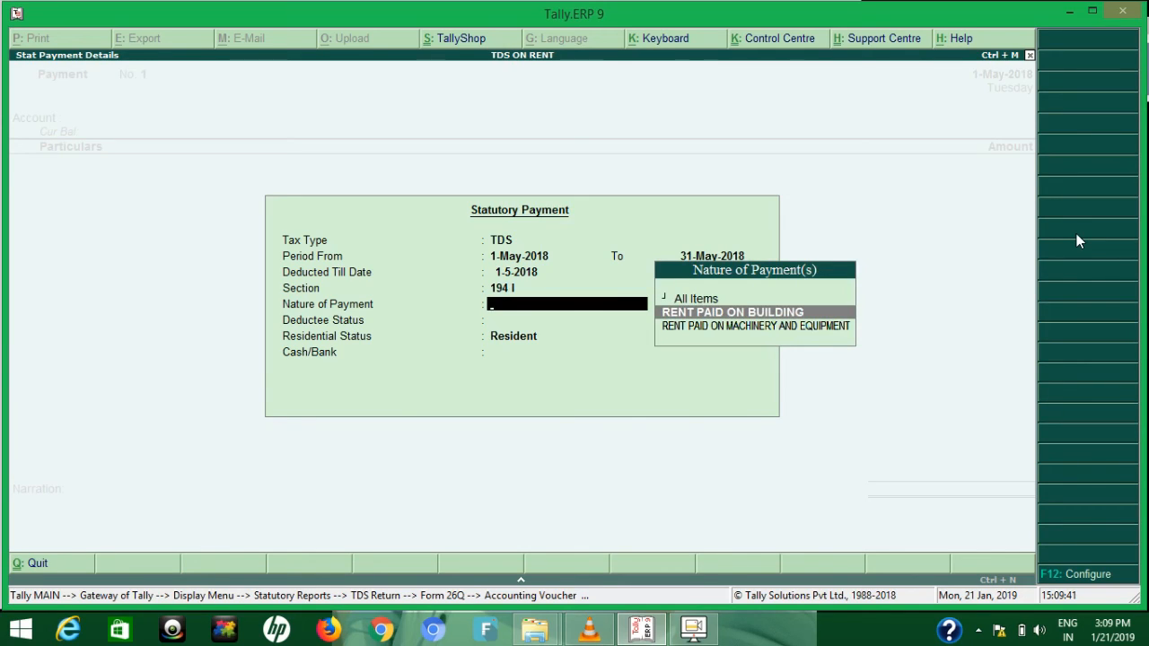
key(Return)
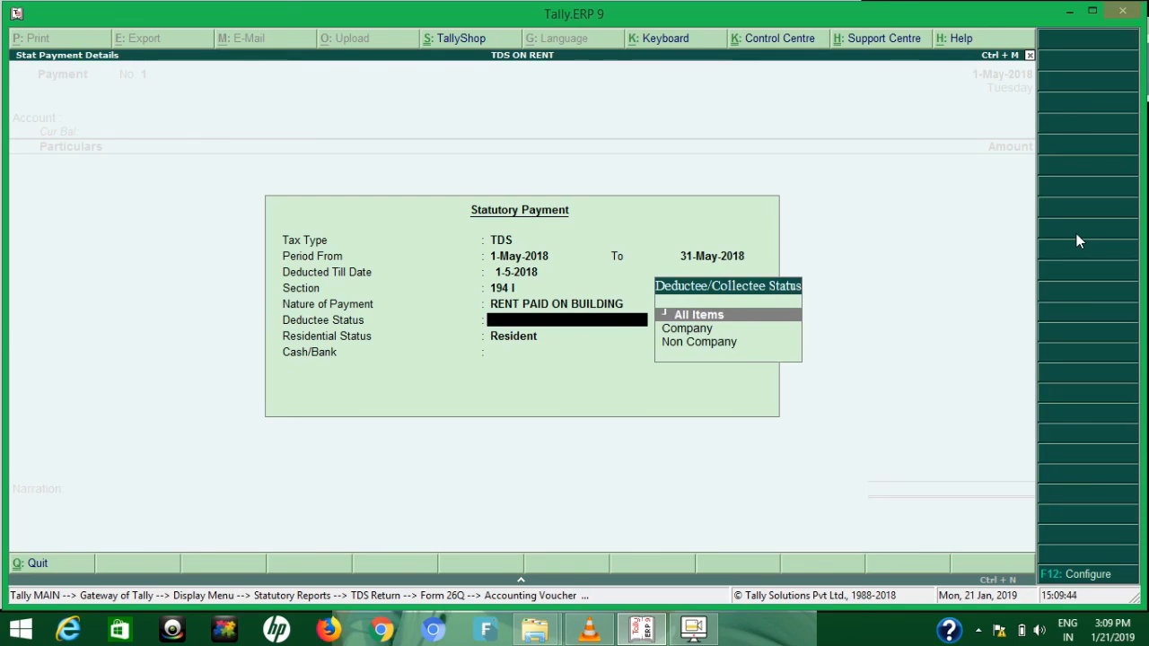
key(Down)
key(Up)
key(Down)
key(Down)
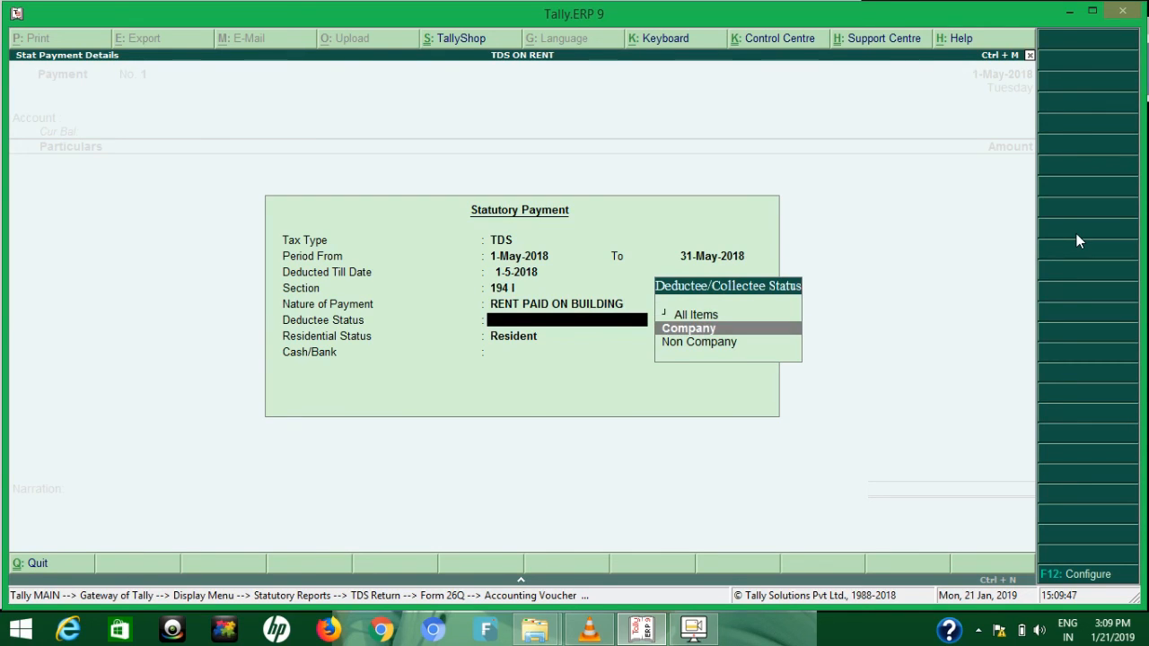
key(Return)
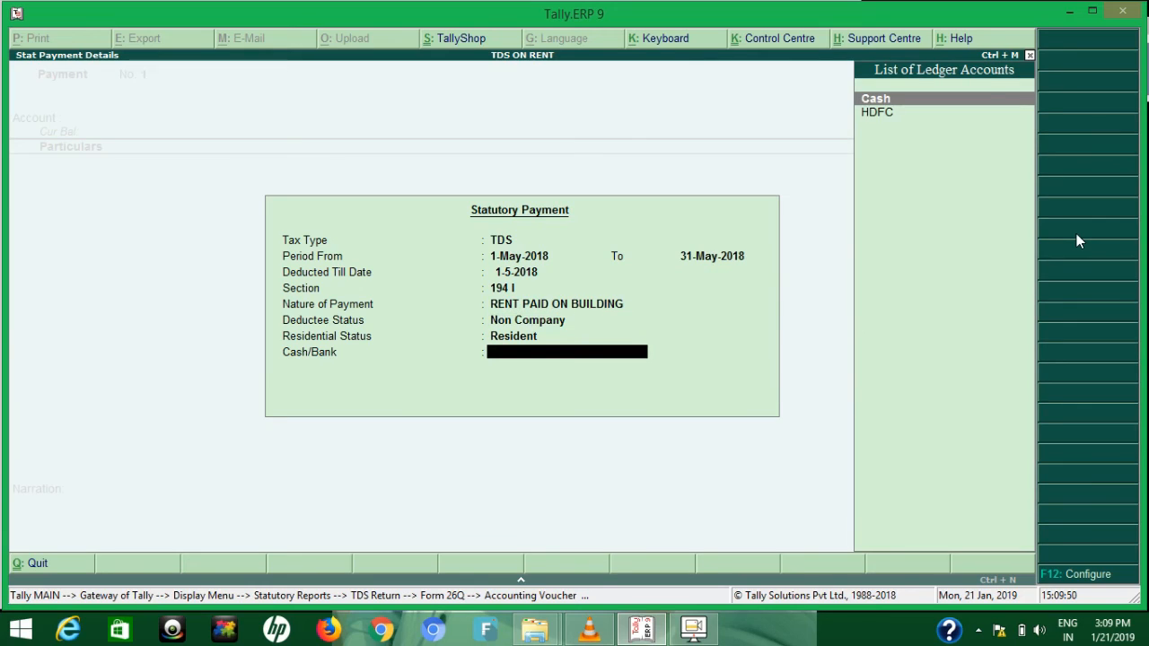
key(Down)
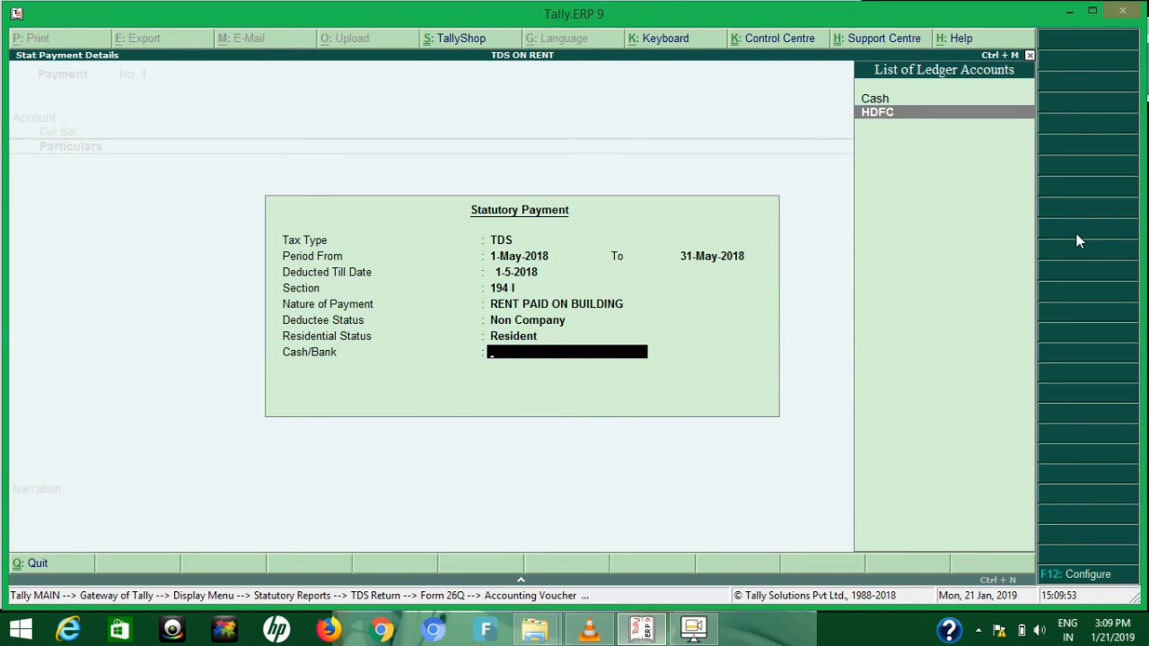
key(Return)
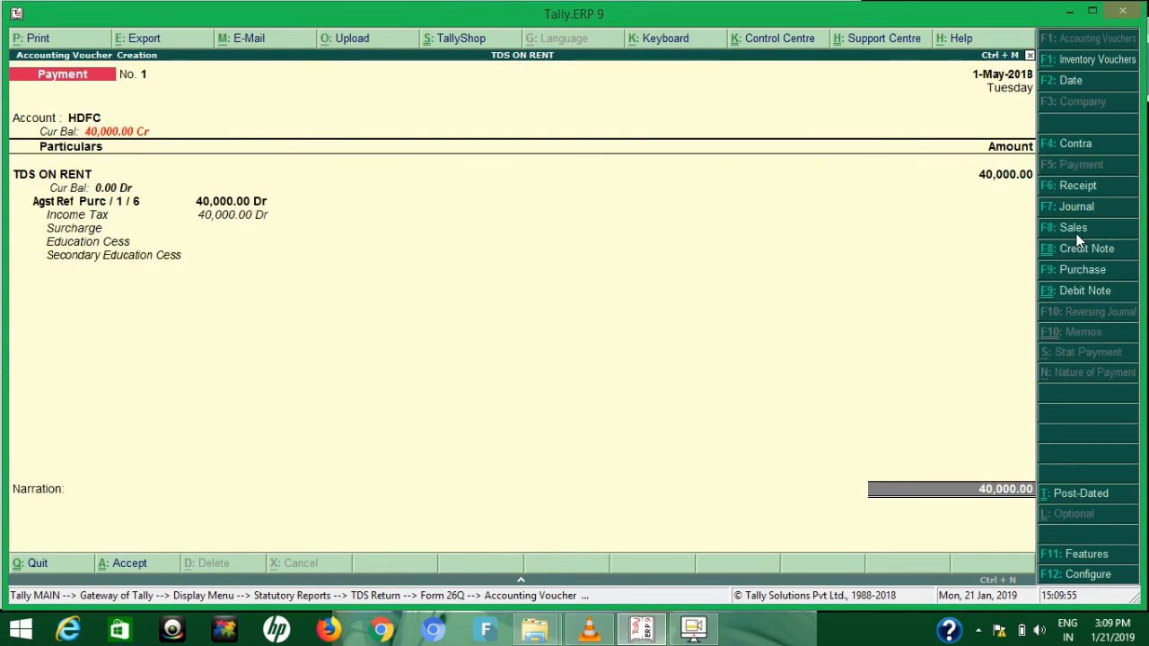
- Allocate the 40,000 TDS payment from HDFC by cheque with cheque range Not Applicable, keeping the instrument number blank and date 1-May-2018
key(Return)
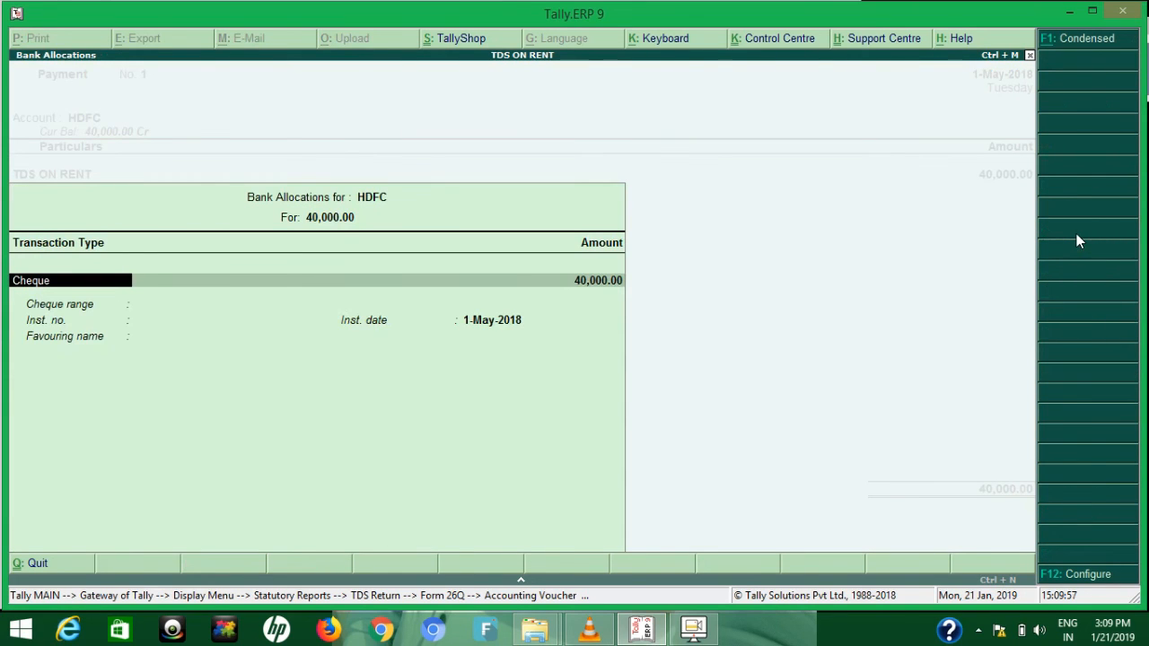
key(Return)
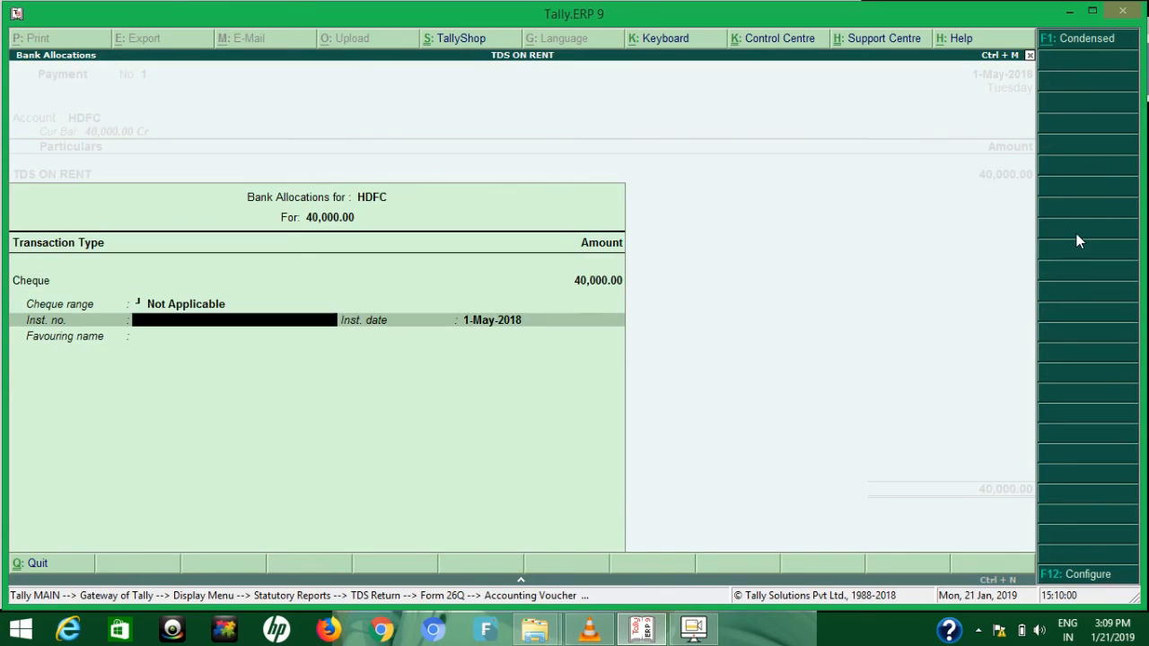
key(Return)
key(Return)
key(Return)
key(Return)
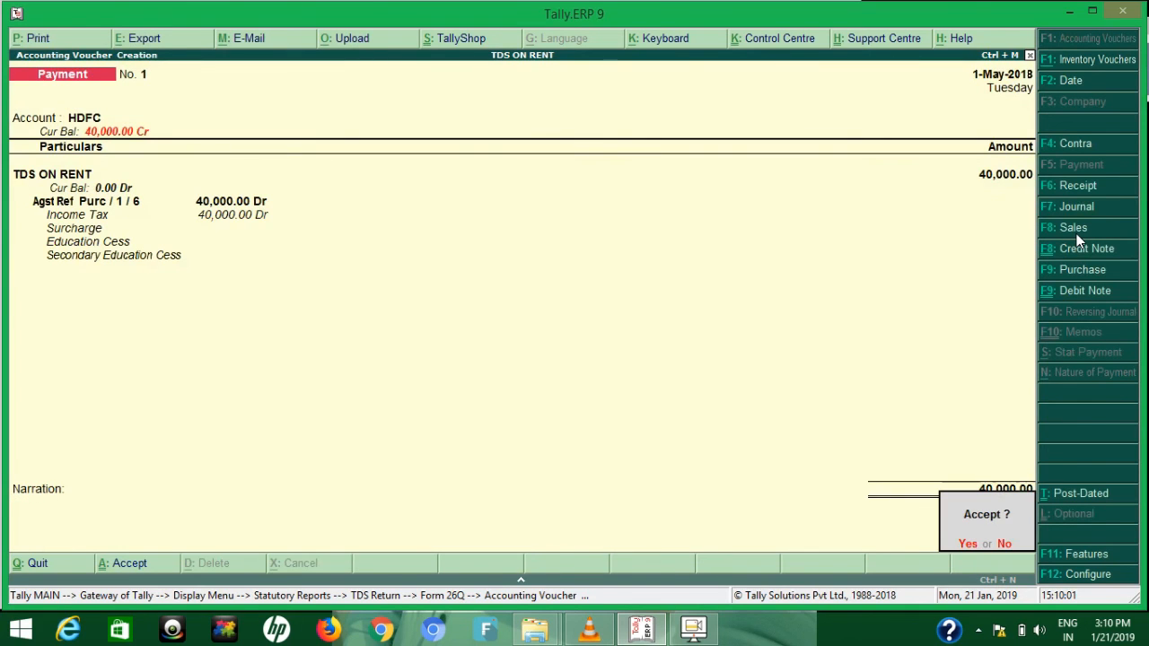
- Save the 40,000 payment voucher and start another TDS statutory payment for 1-May-2018 to 31-May-2018, with Deducted Till Date 1-5-2018
key(Return)
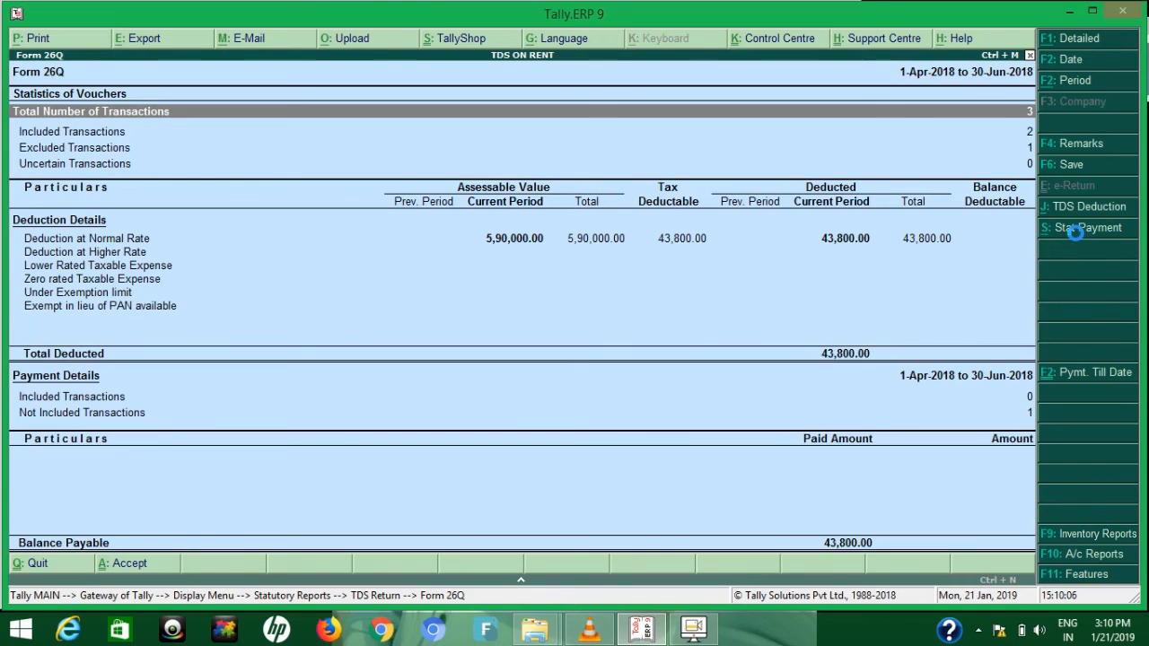
click(1079, 232)
key(Down)
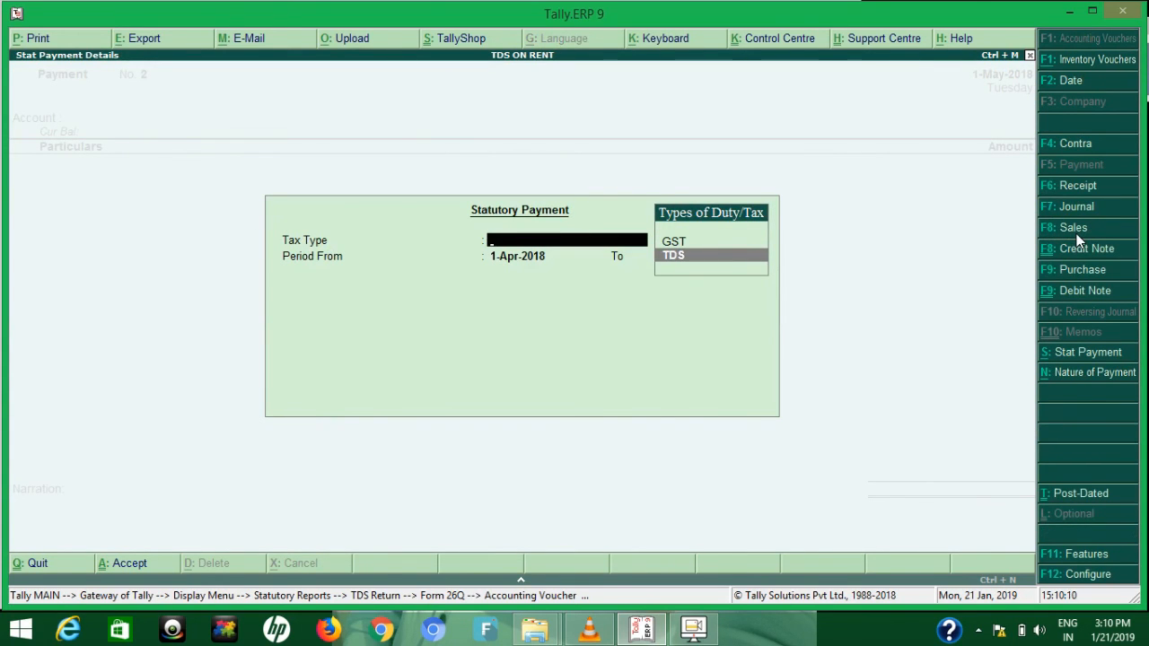
key(Return)
text(1-5)
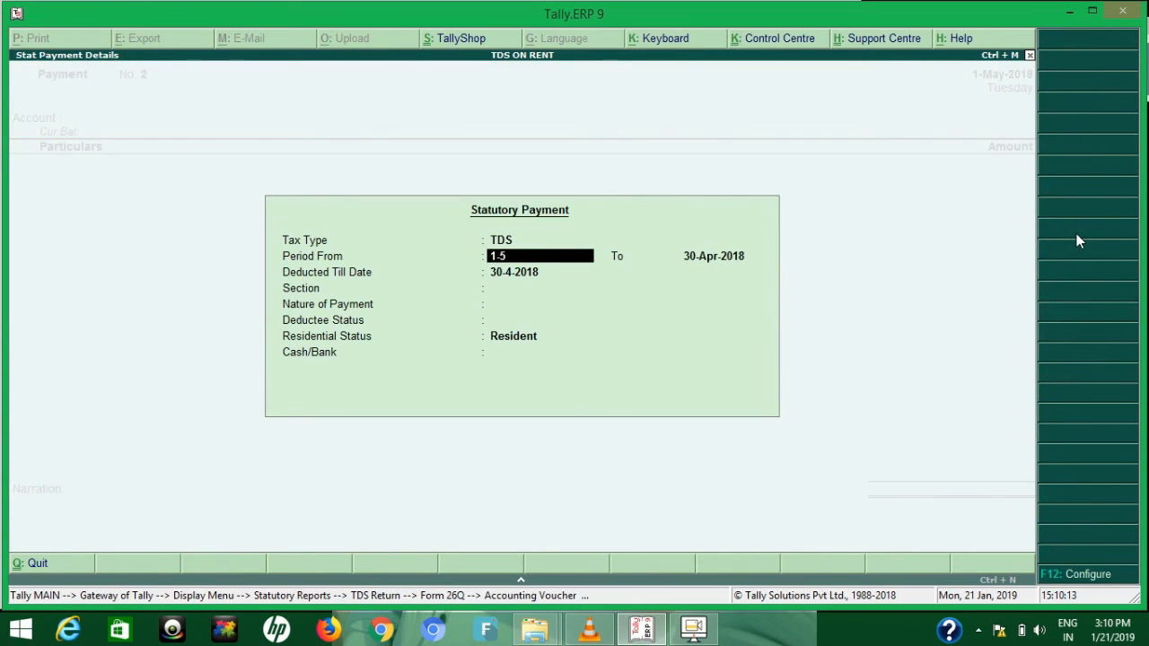
key(Return)
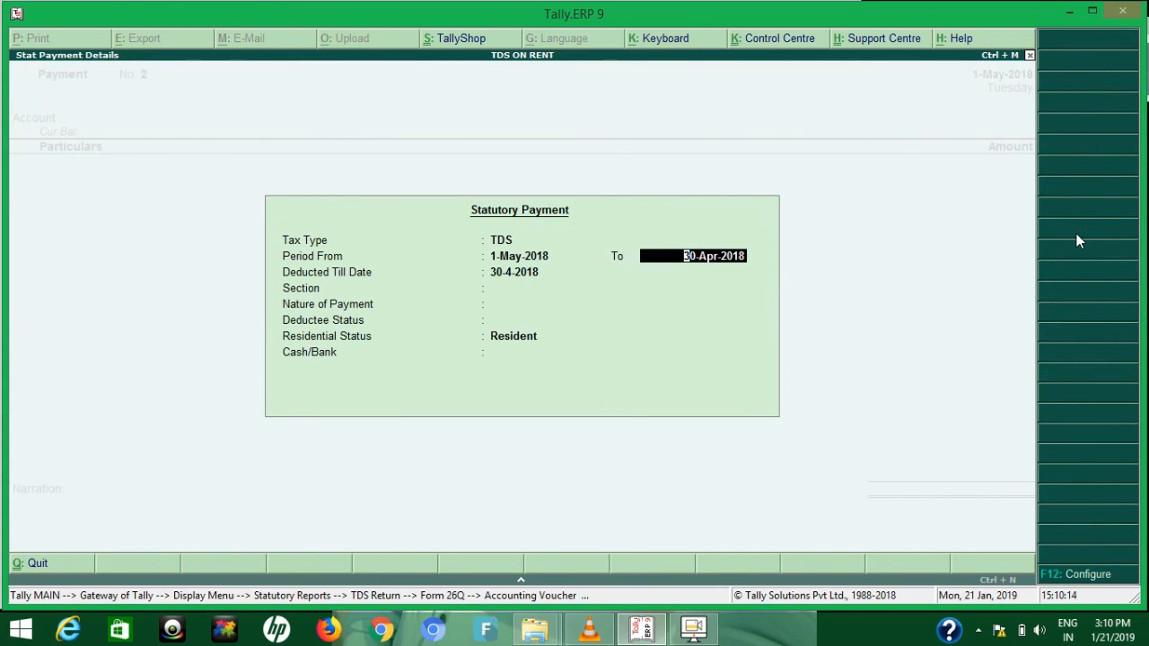
text(31-5)
key(Return)
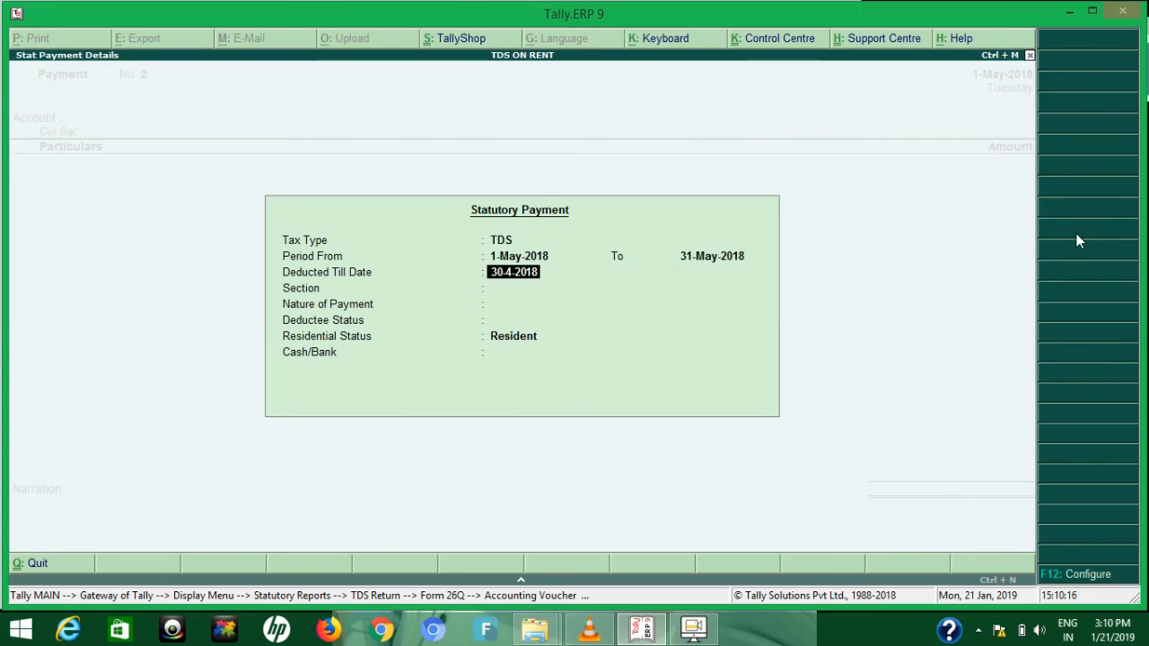
text(1-5)
key(Return)
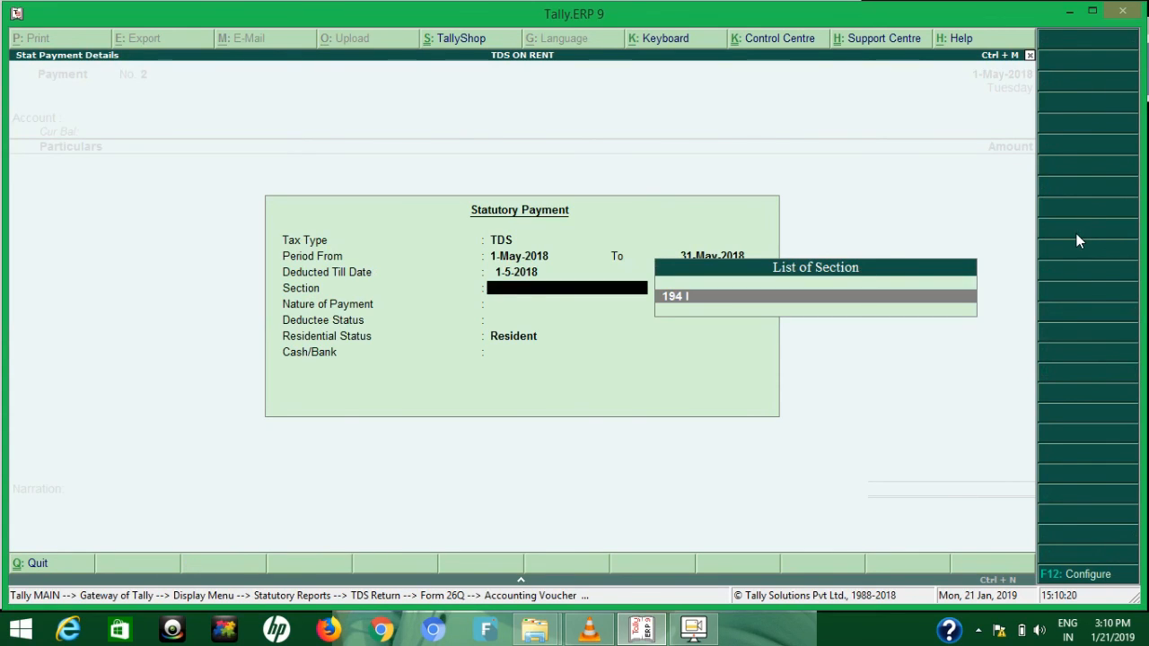
- Fill the statutory payment with section 194 I, nature RENT PAID ON MACHINERY AND EQUIPMENT, deductee status Non Company, and HDFC as bank
key(Return)
key(Return)
key(Down)
key(Down)
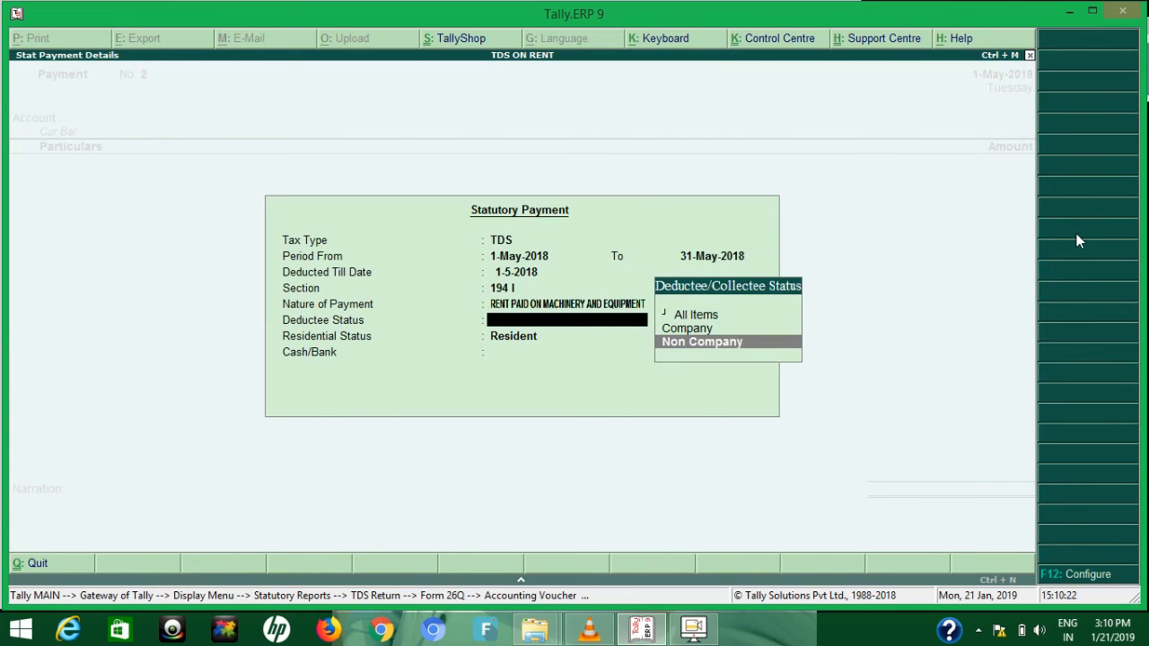
key(Return)
key(Return)
key(Down)
key(Return)
key(Return)
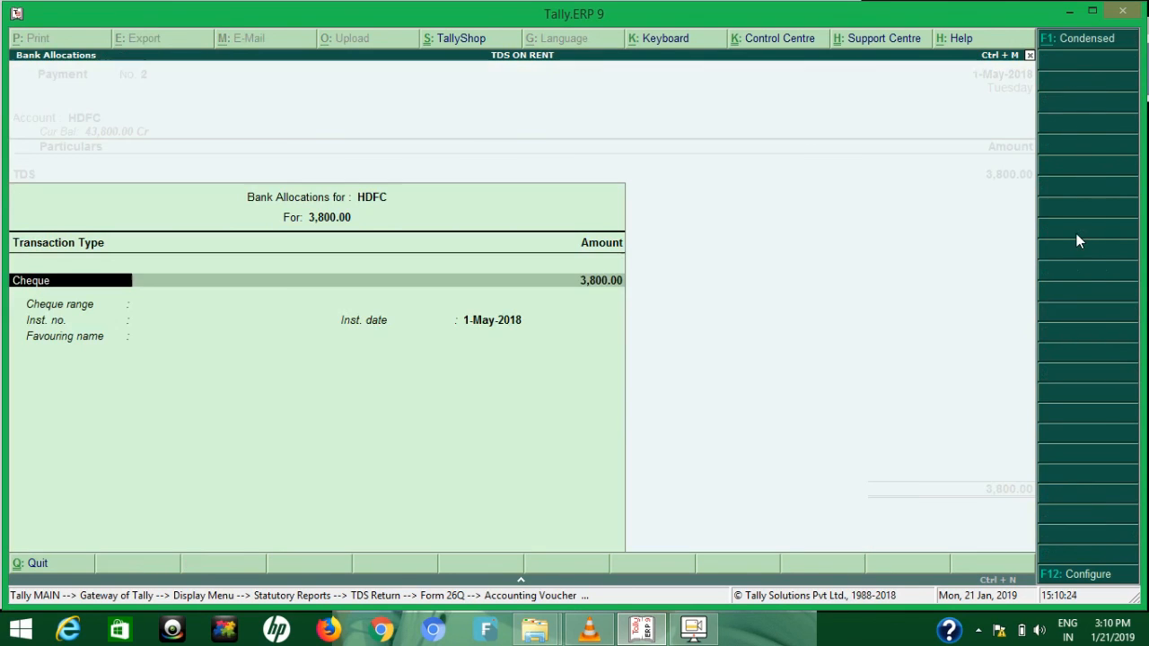
- Allocate the 3,800 TDS payment from HDFC by cheque dated 1-May-2018, keeping the instrument number blank, and save the payment voucher
key(Return)
key(Return)
key(Return)
key(Return)
key(Return)
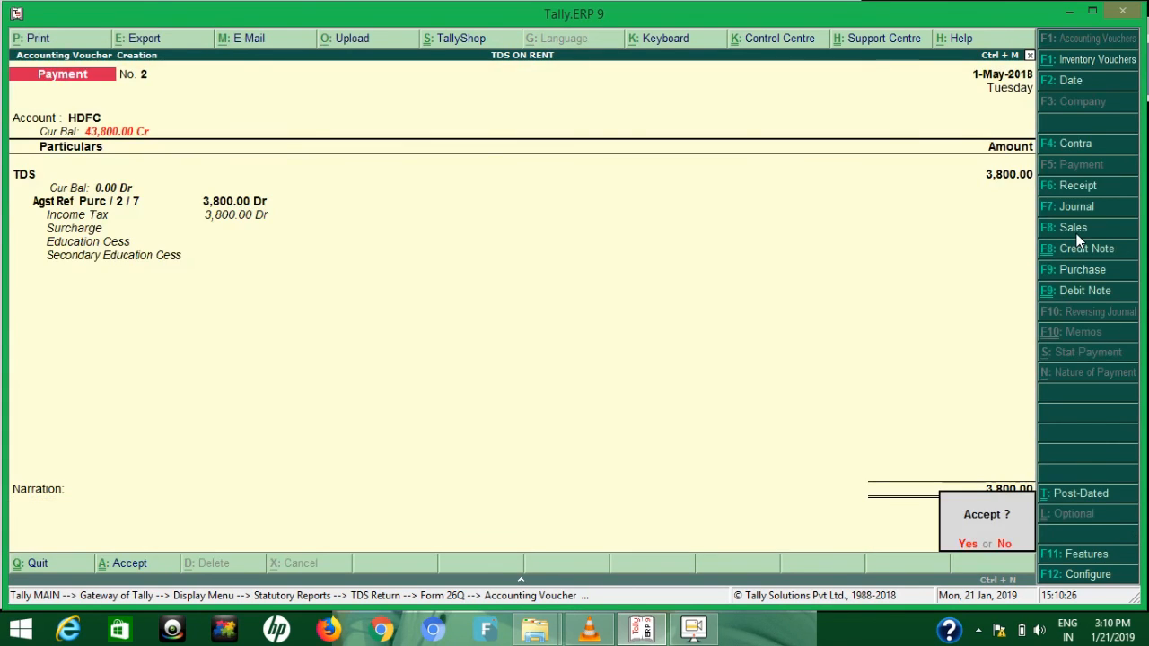
key(Return)
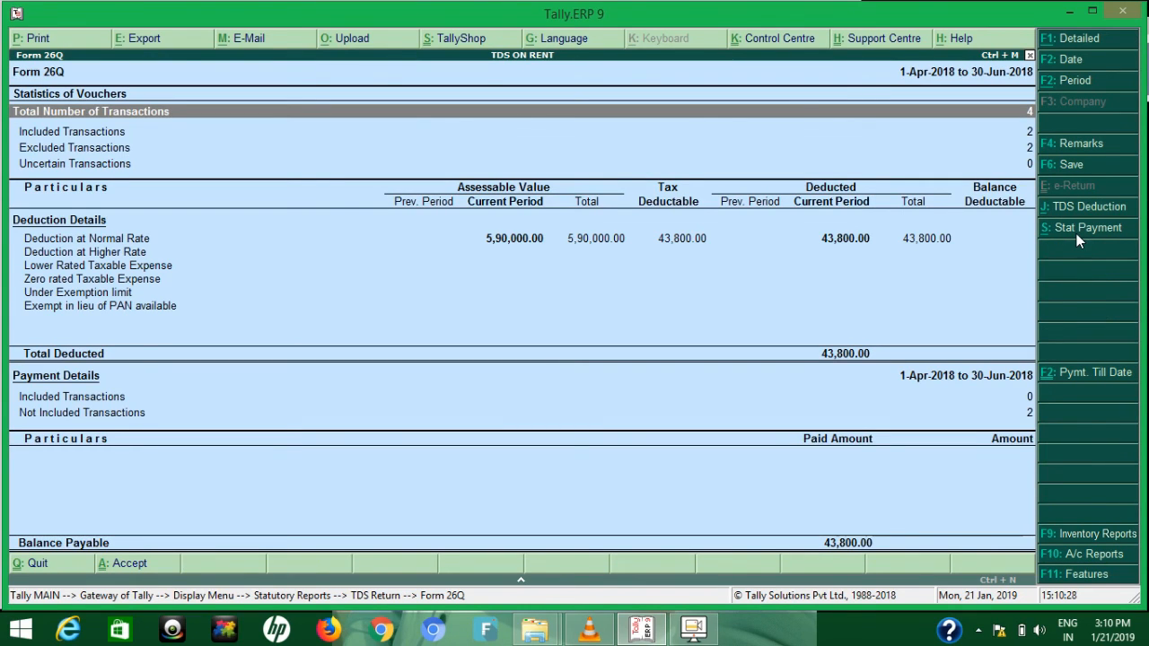
- Open the Not Included Transactions under Form 26Q's Payment Details and display the payment vouchers lacking bank details for challan reconciliation
key(Down)
key(Down)
key(Down)
key(Down)
key(Down)
key(Down)
key(Down)
key(Down)
key(Down)
key(Down)
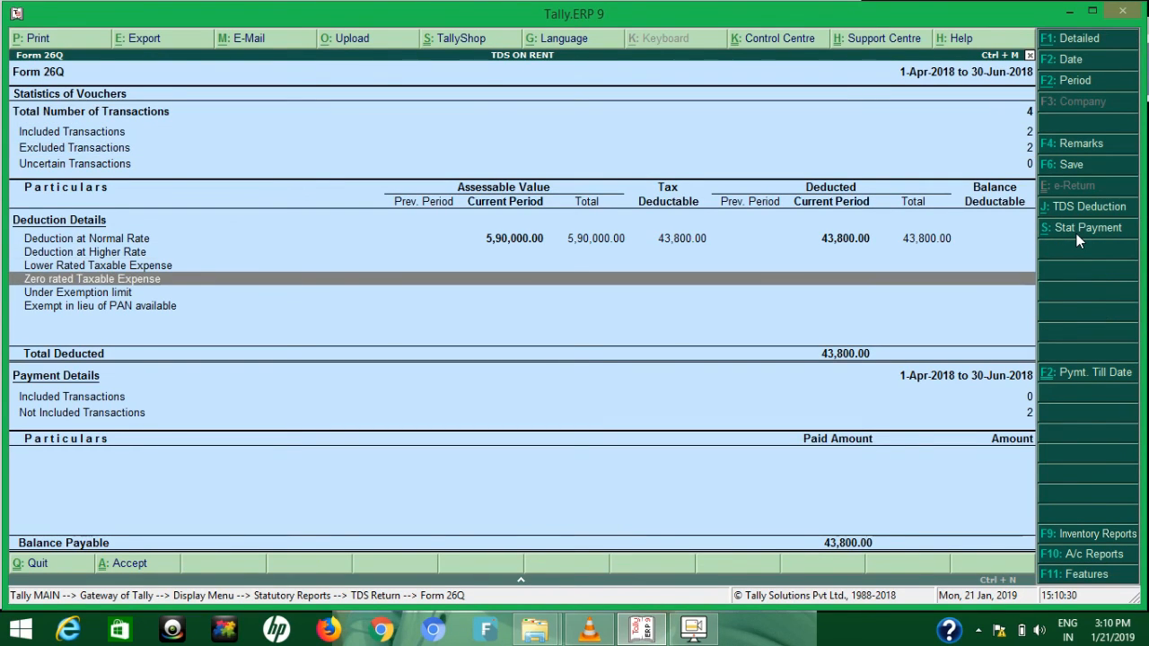
key(Down)
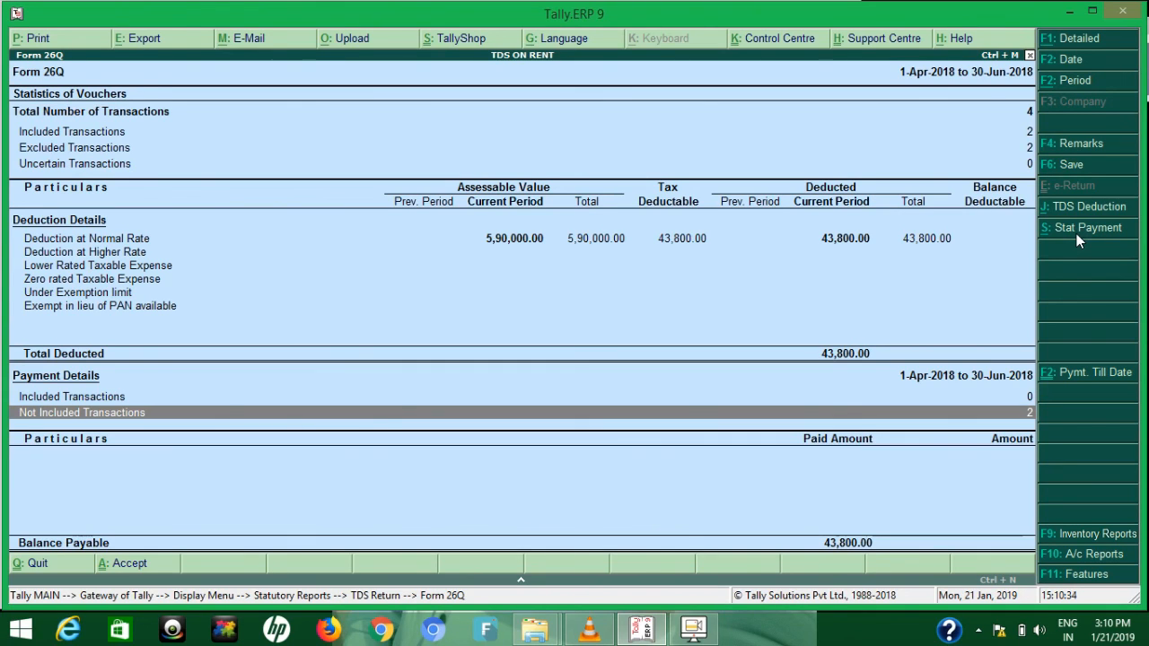
key(Return)
key(Down)
key(Down)
key(Up)
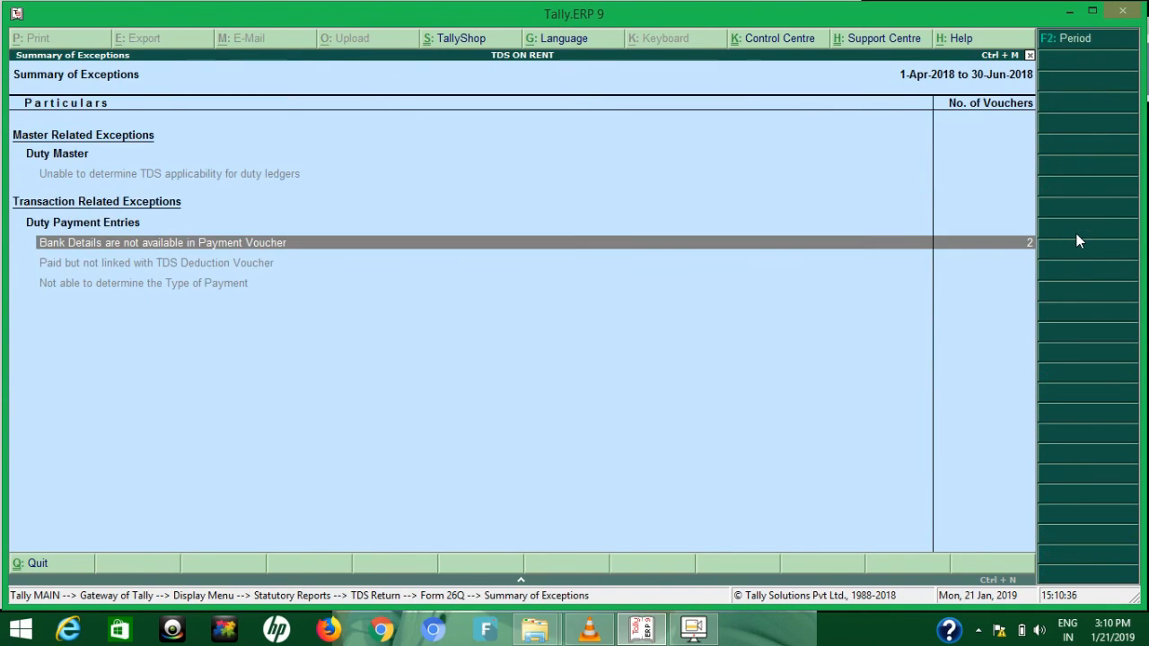
key(Return)
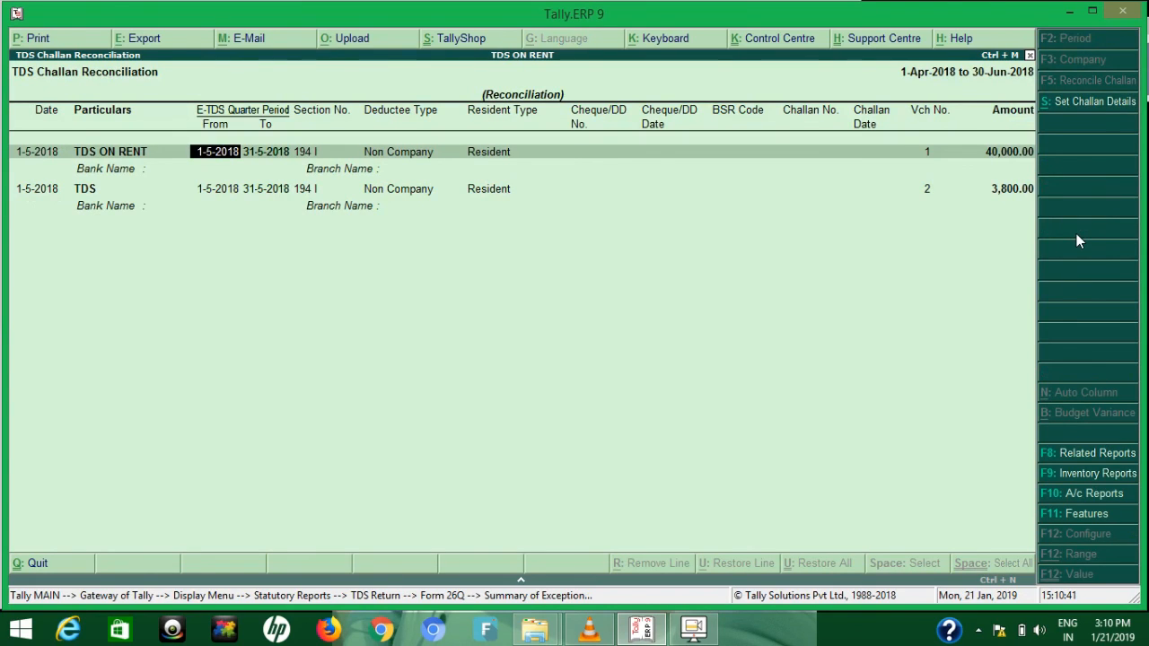
- Enter cheque number 123456 and cheque date 1-5-2018 for the TDS ON RENT payment, keeping its period, section, deductee type and resident type
key(Return)
key(Return)
key(Return)
key(Return)
key(Return)
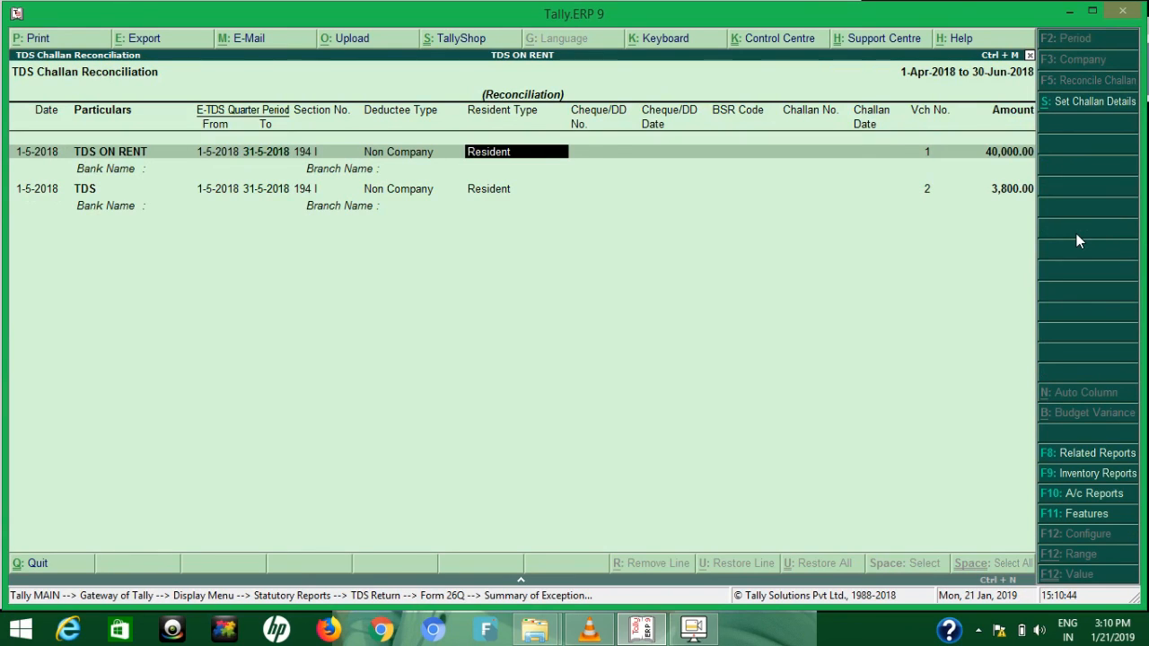
text(12)
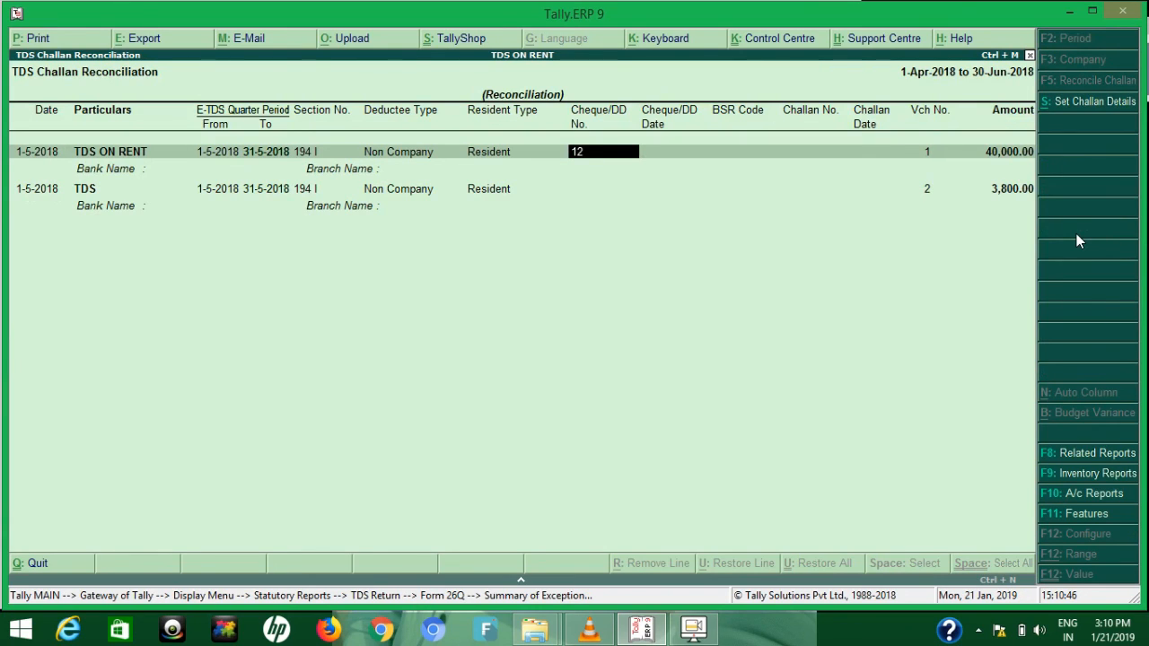
text(3456)
key(Return)
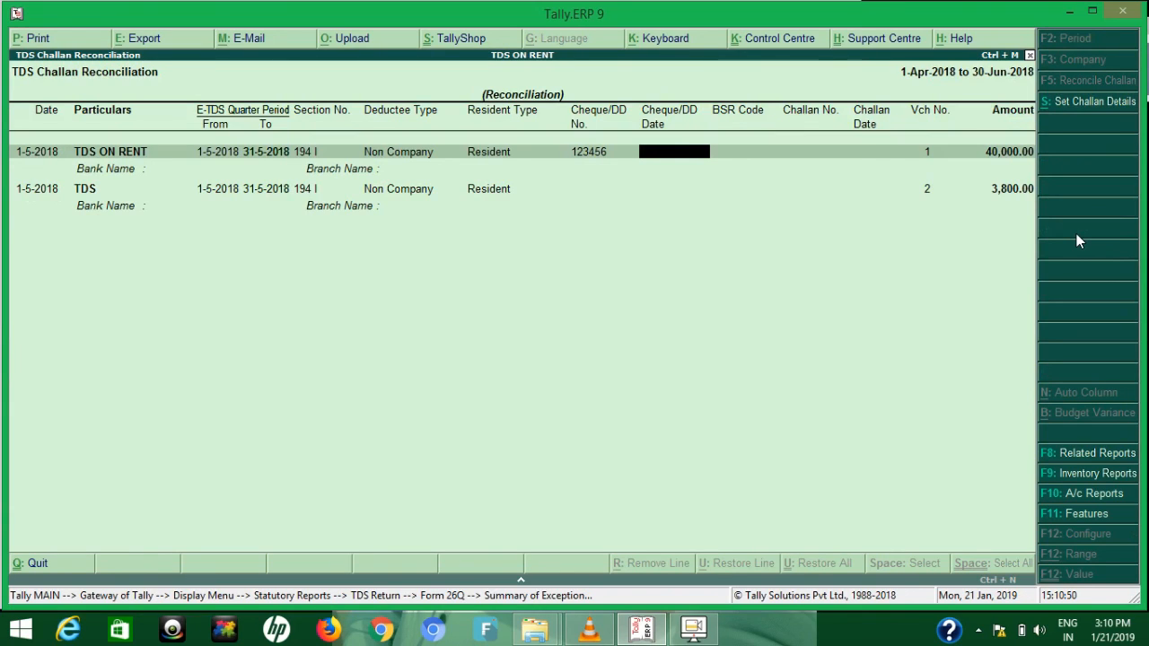
text(1-5)
key(Return)
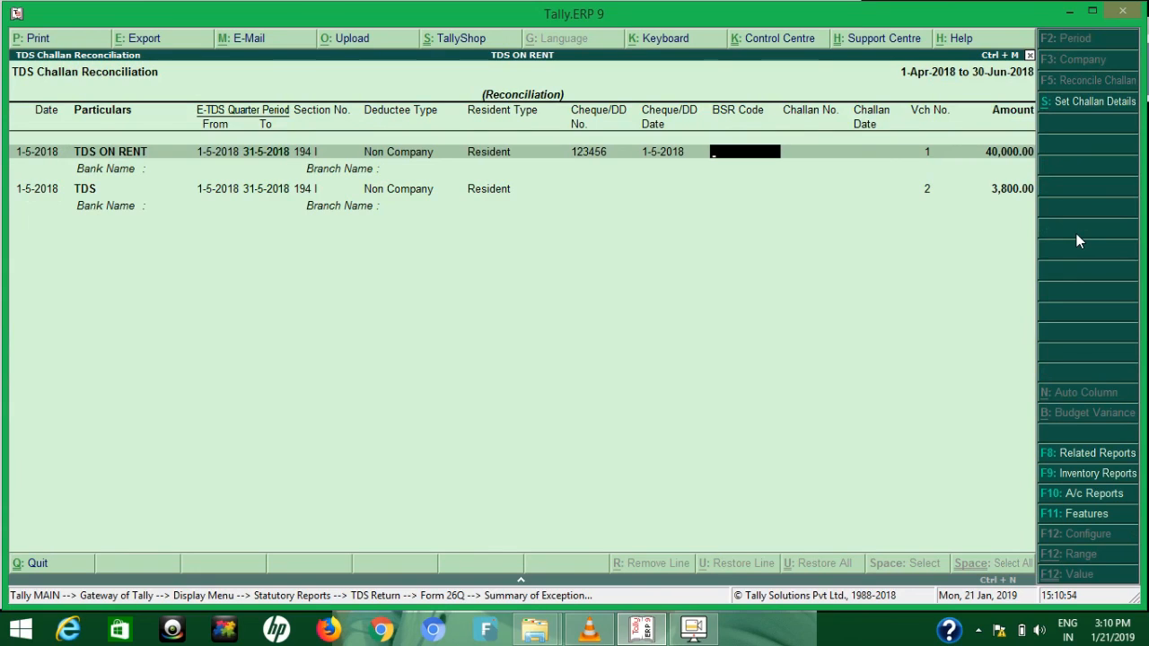
- Give the TDS ON RENT payment BSR code 3455678, challan number 233, challan date 1-5-2018 and bank name Not Applicable
text(3455678)
key(Return)
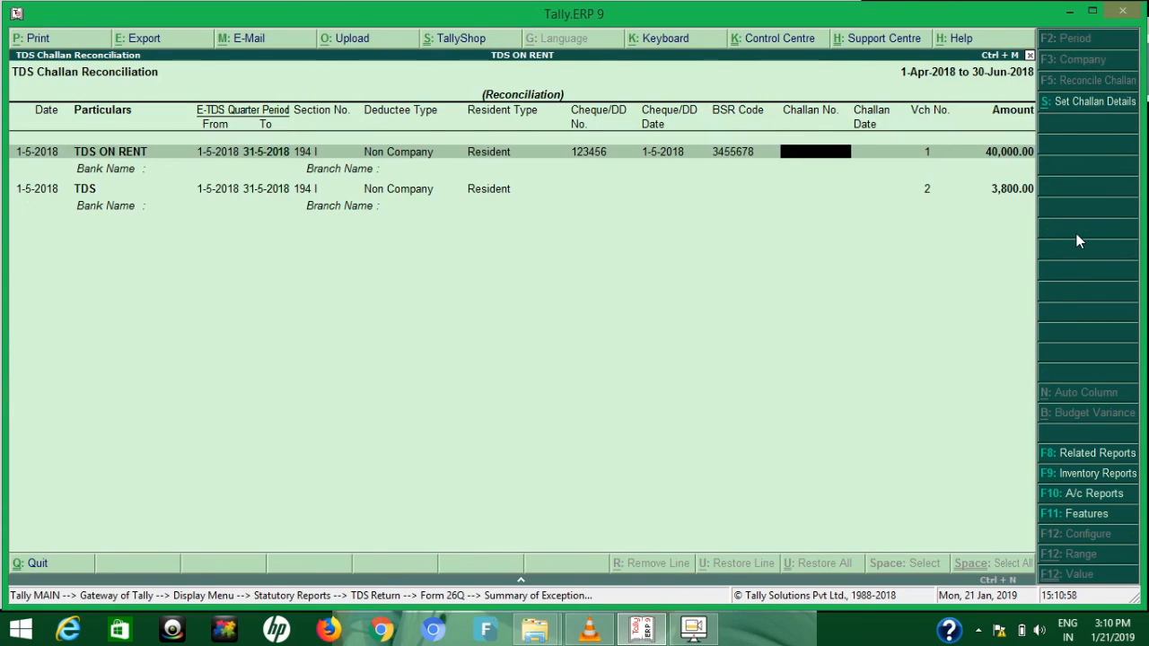
text(233)
key(Return)
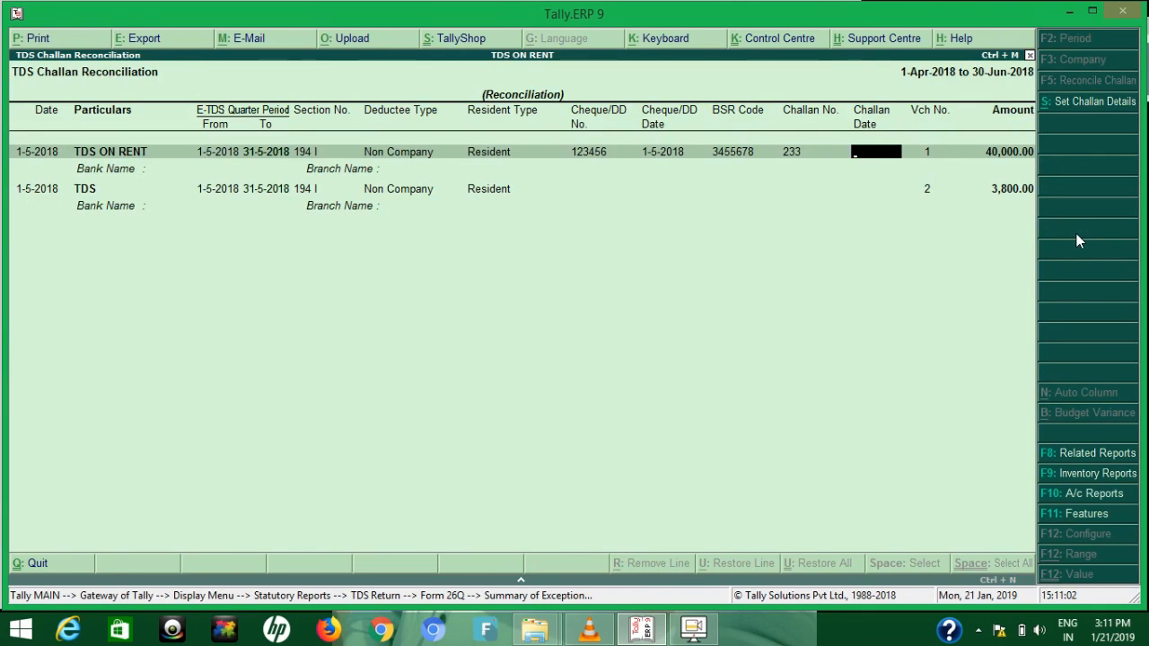
text(1-5)
key(Return)
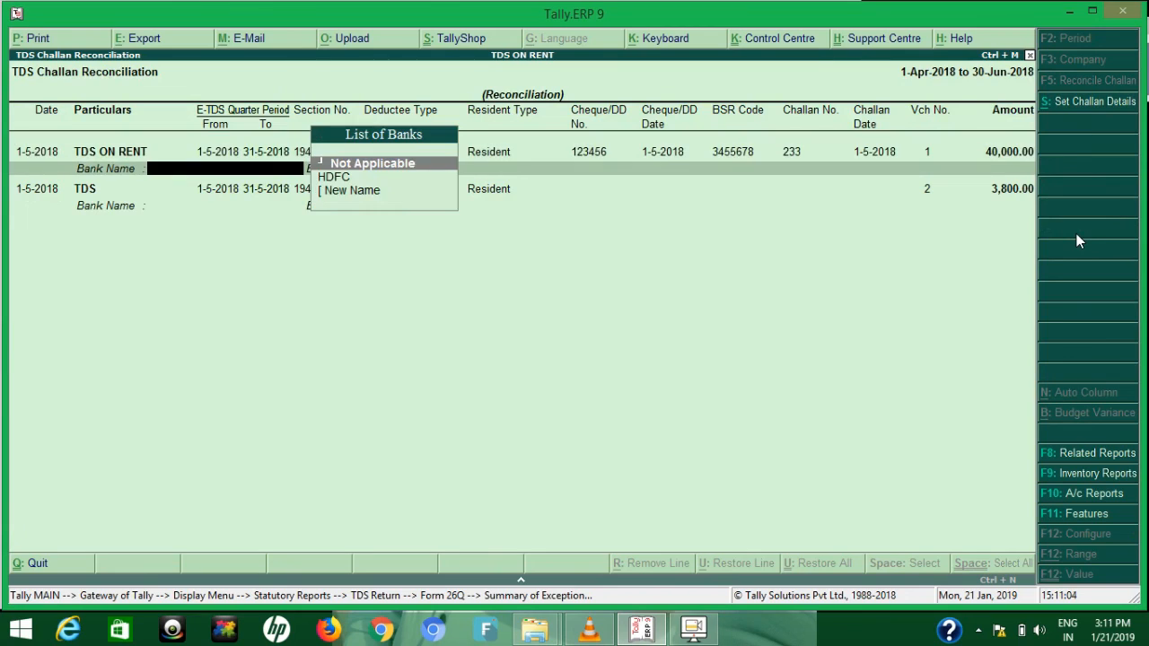
key(Return)
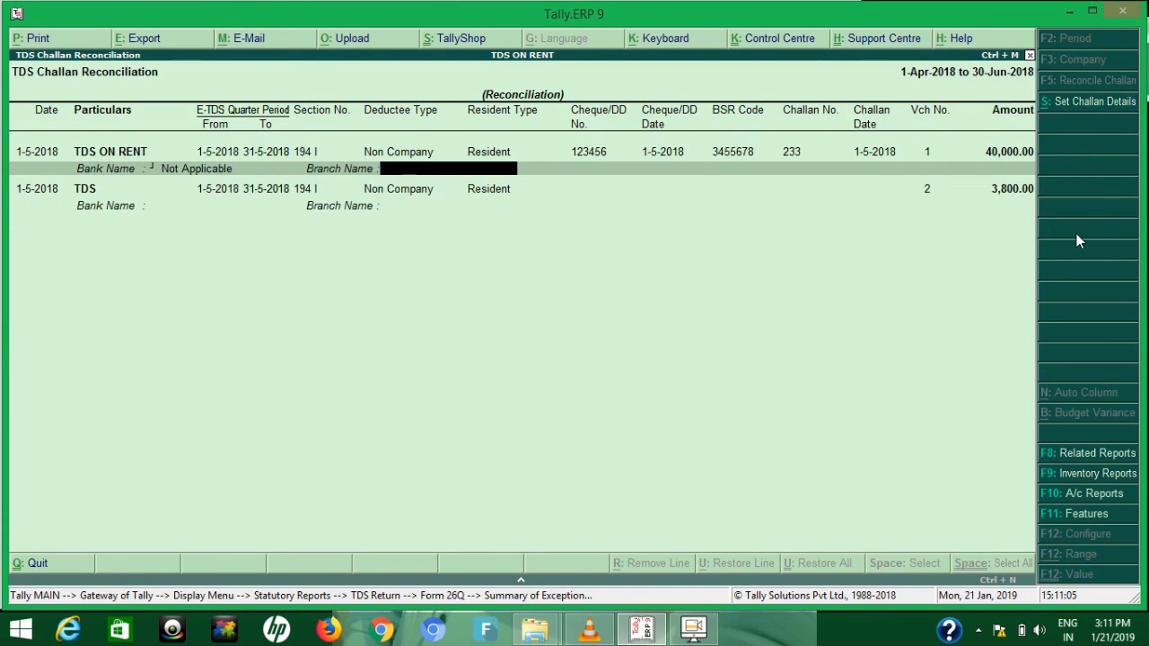
- Leave the first payment's branch name blank and enter cheque number 234567 and cheque date 1-5-2018 for the 3,800 TDS payment
key(Return)
key(Return)
key(Return)
key(Return)
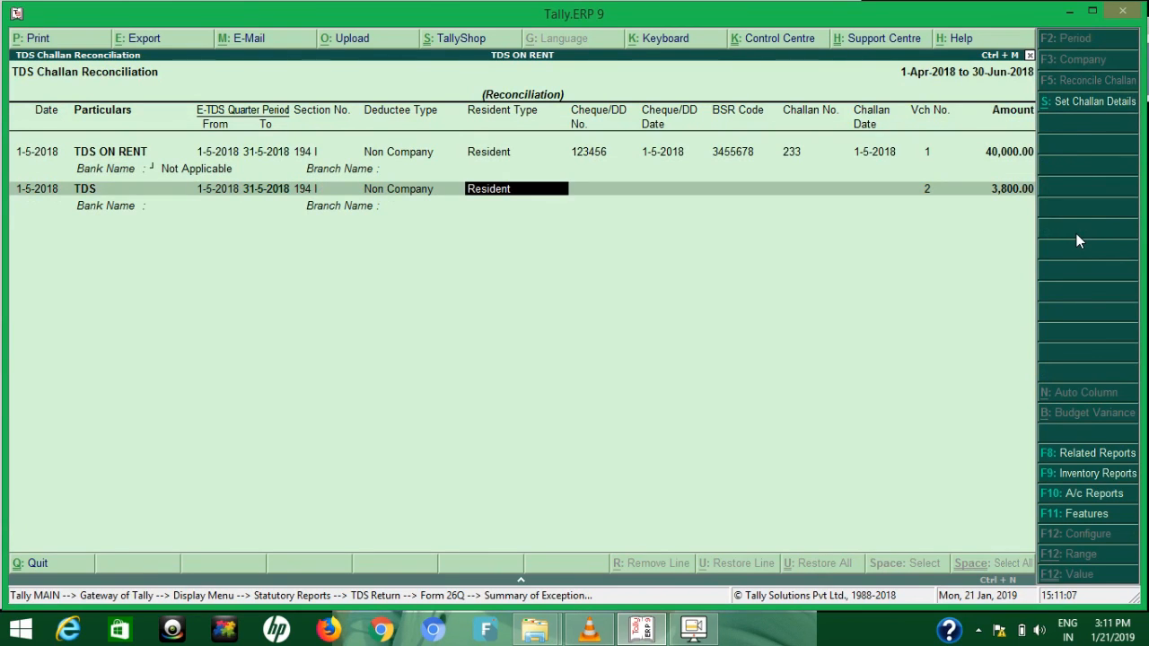
key(Return)
text(234567)
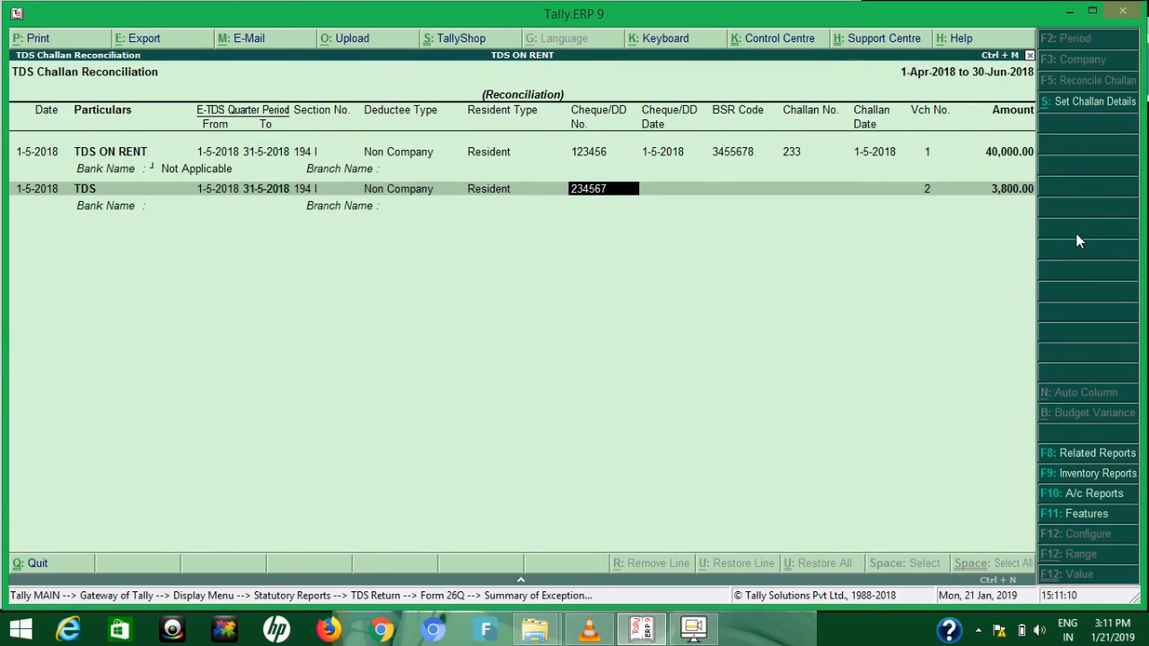
key(Return)
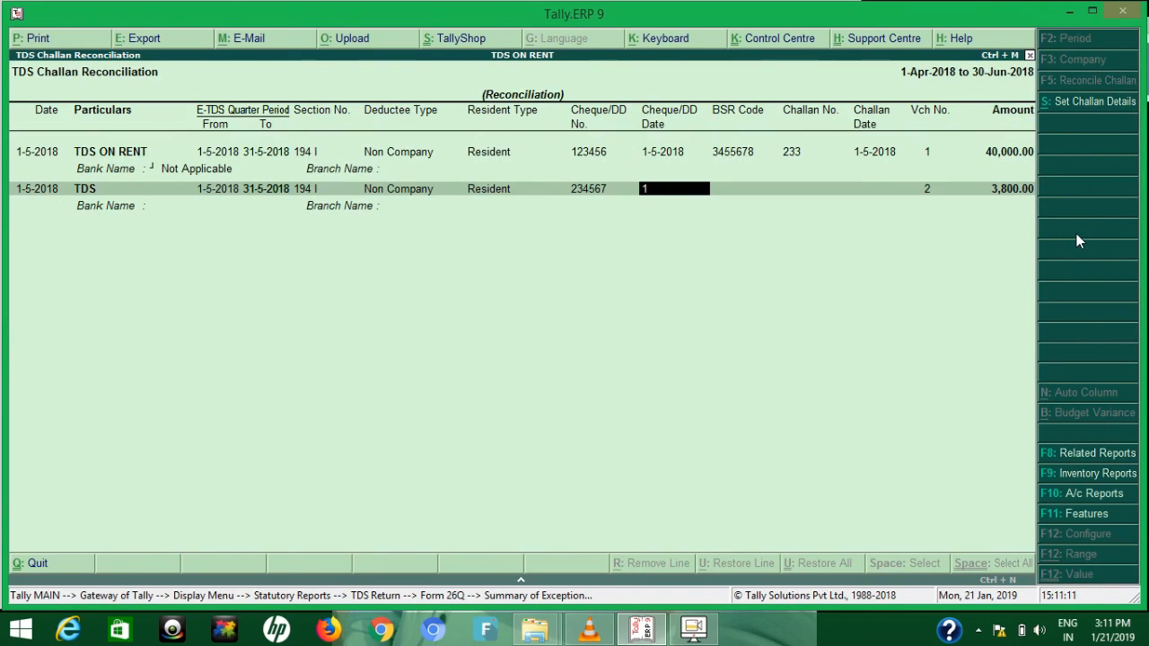
text(1-5)
key(Return)
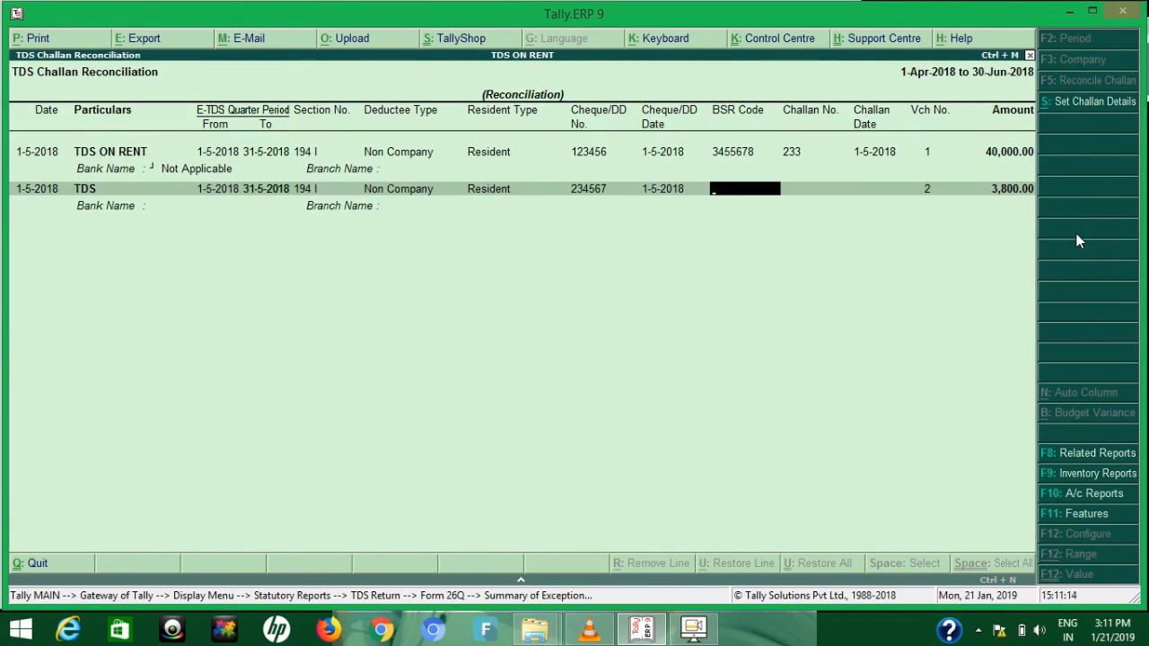
- Give the 3,800 TDS payment BSR code 4566778, challan number 456, challan date 1-5-2018 and bank name Not Applicable
text(4566778)
key(Return)
text(456)
key(Return)
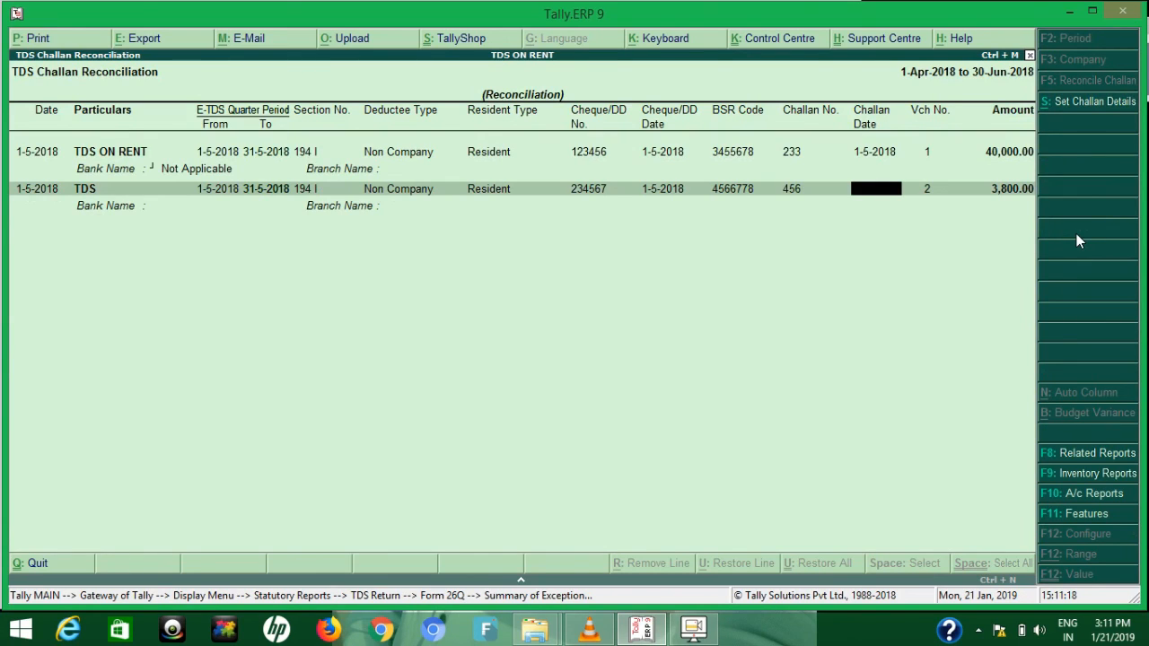
text(1-5)
key(Return)
key(Return)
- Return to the TDS ON RENT payment's bank details and set its bank name to HDFC and branch name to M.G
key(BackSpace)
key(BackSpace)
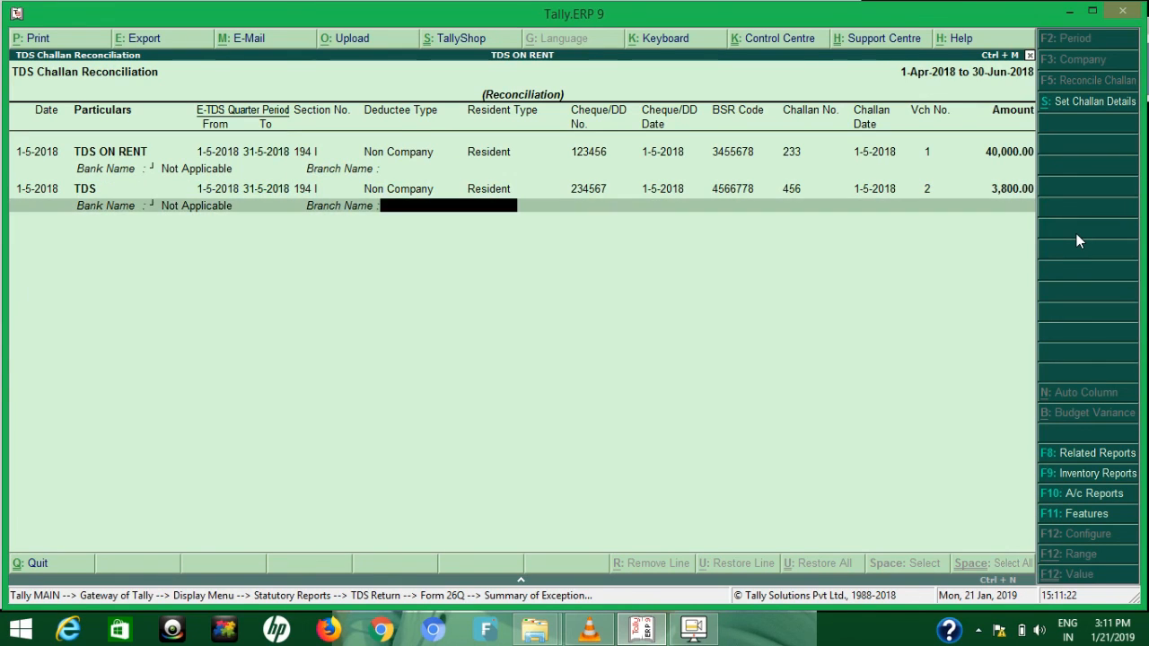
key(BackSpace)
key(BackSpace)
key(BackSpace)
key(BackSpace)
key(BackSpace)
key(BackSpace)
key(BackSpace)
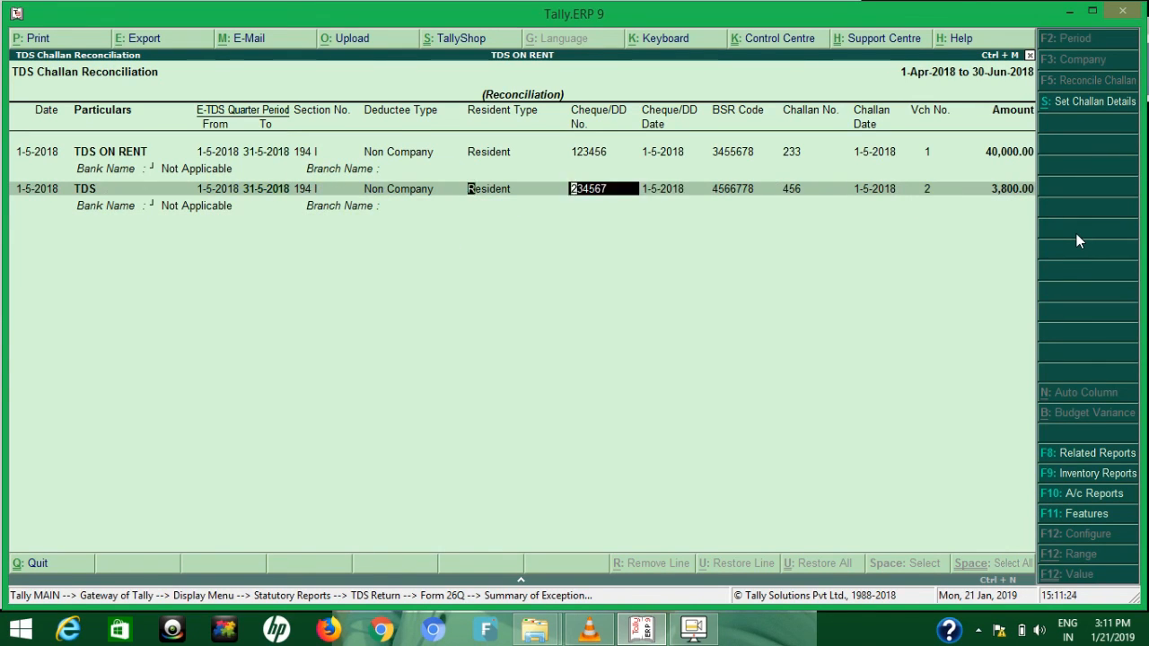
key(BackSpace)
key(Down)
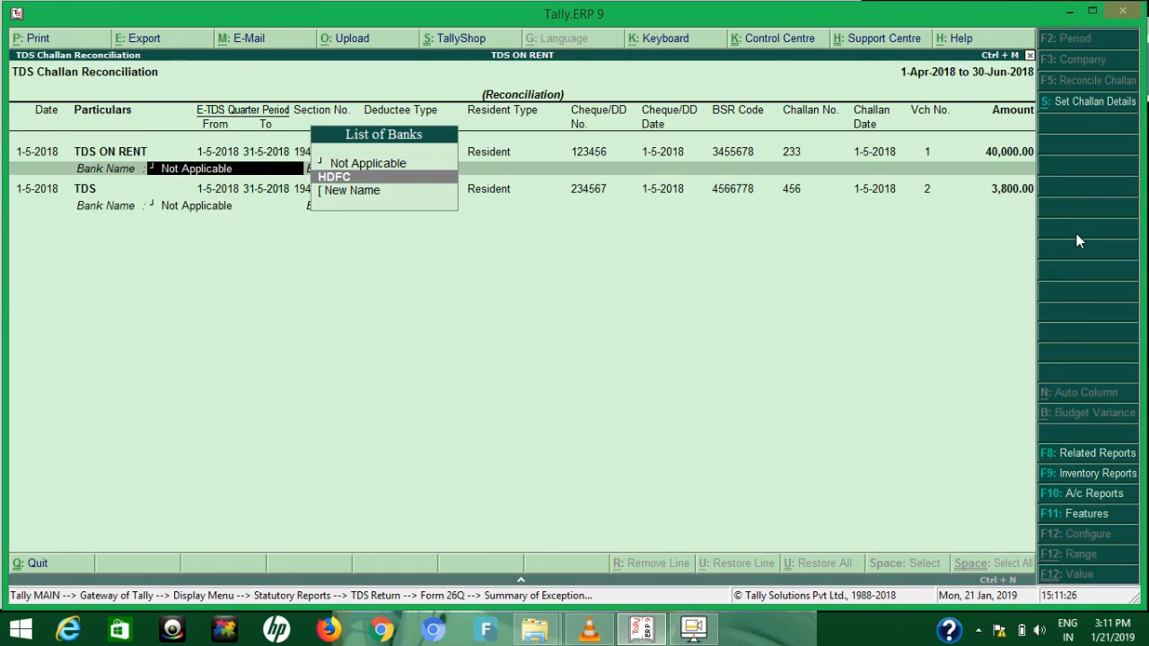
key(Return)
text(M)
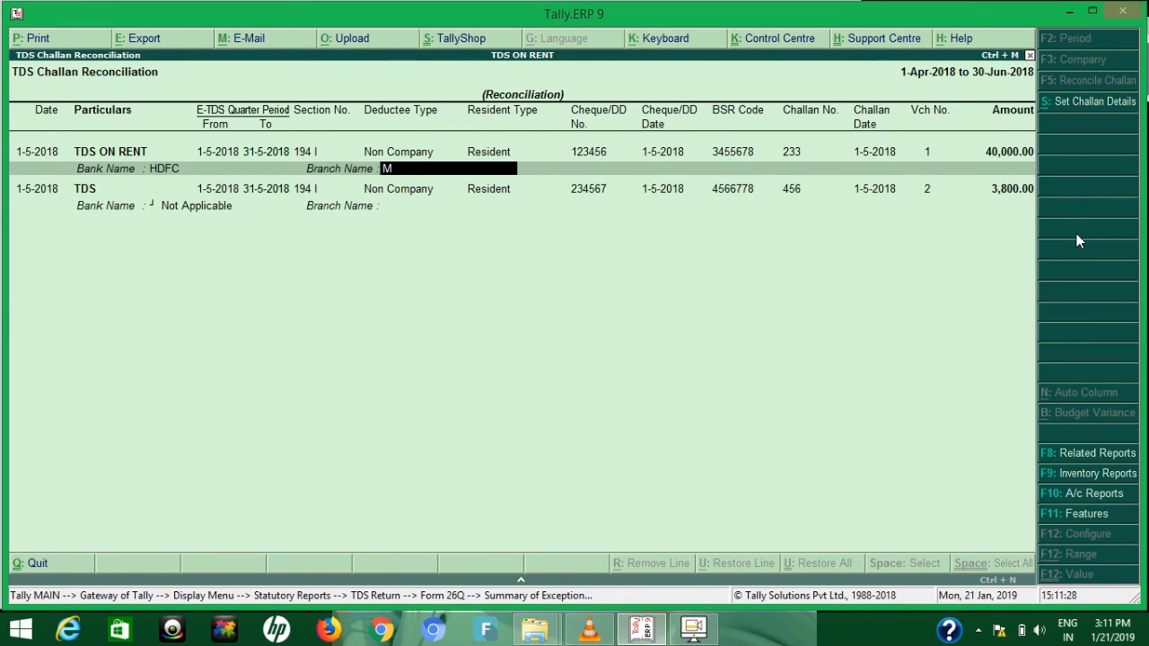
text(.G)
key(Return)
- Set the 3,800 TDS payment's bank name to HDFC and branch name to M.G, keeping its other challan details
key(Return)
key(Return)
key(Return)
key(Return)
key(Return)
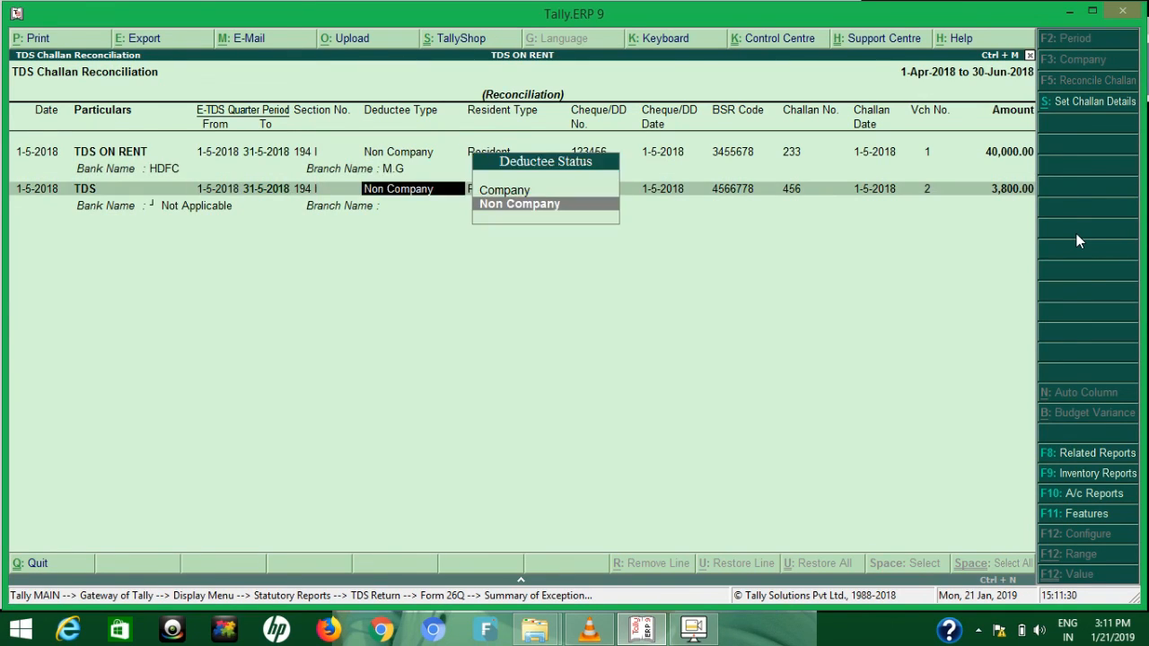
key(Return)
key(Return)
key(Return)
key(Return)
key(Return)
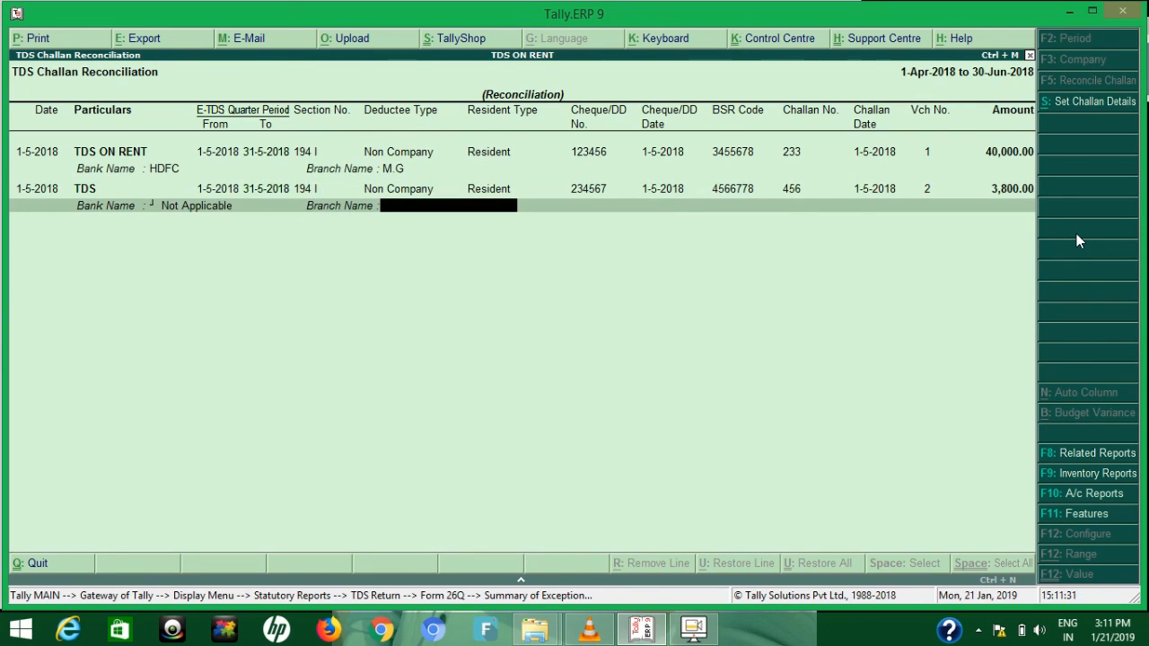
key(BackSpace)
key(Down)
key(Return)
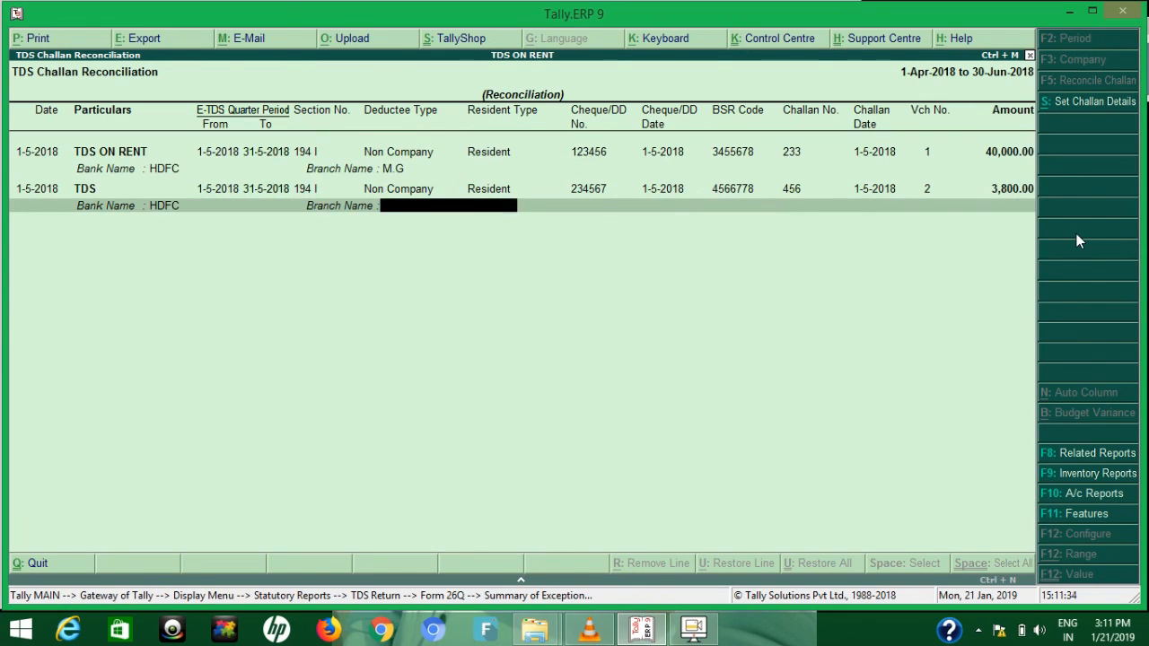
text(M.G)
key(Return)
key(Return)
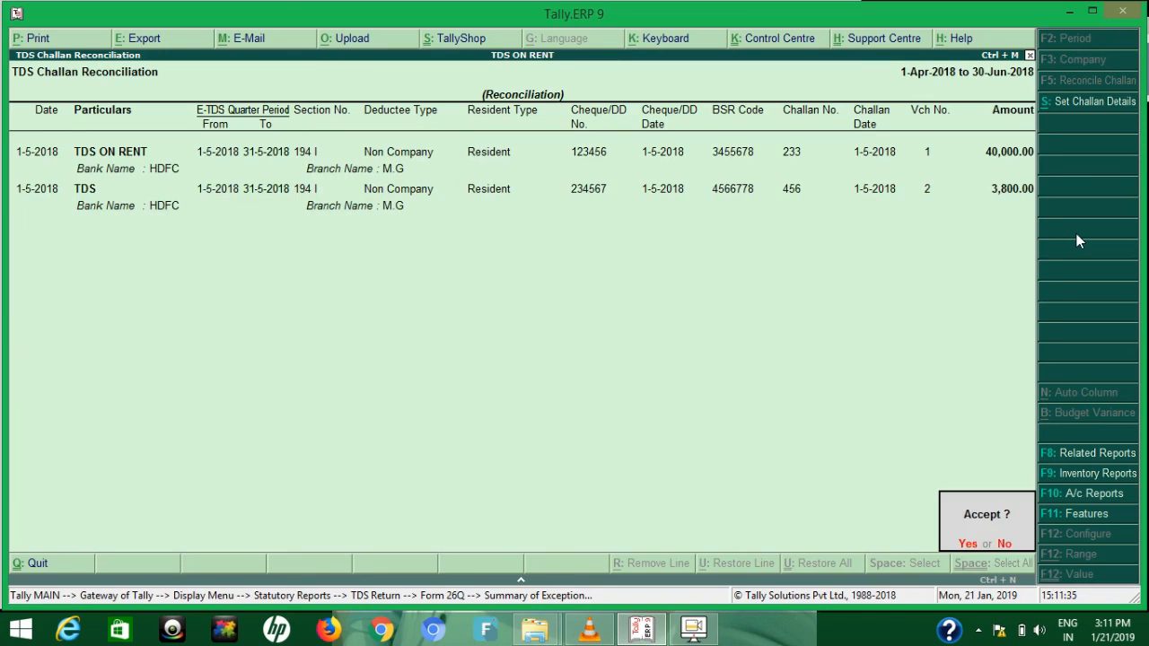
- Accept the TDS challan reconciliation and return to the included transactions under Form 26Q's payment details
key(Return)
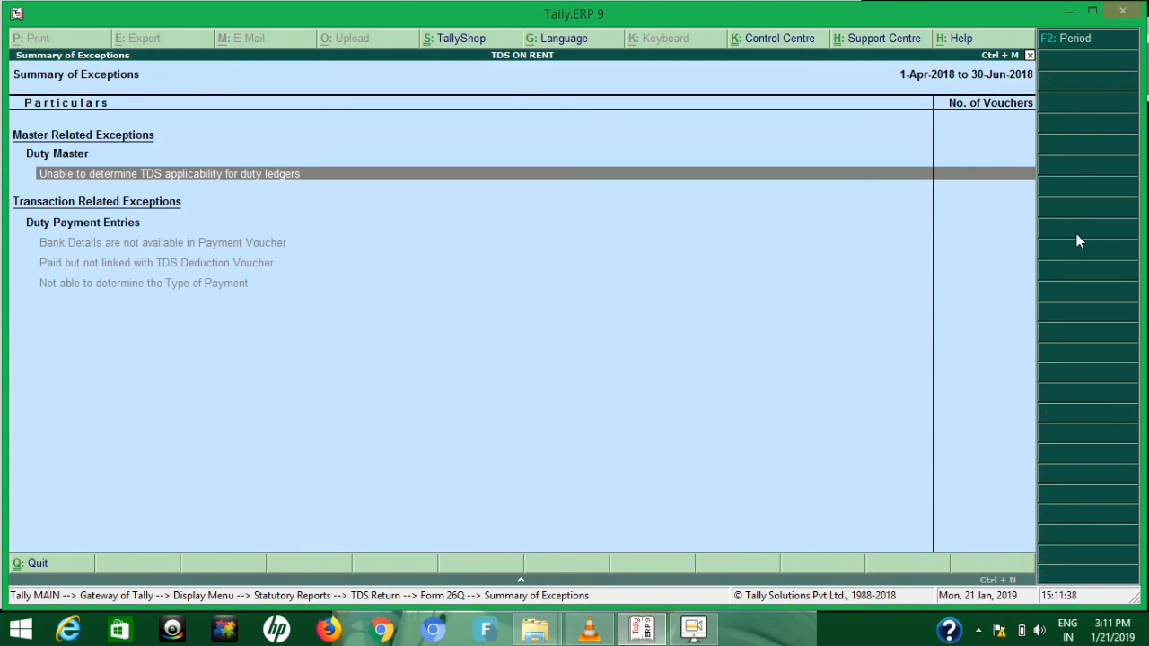
key(Escape)
key(Down)
key(Down)
key(Down)
key(Down)
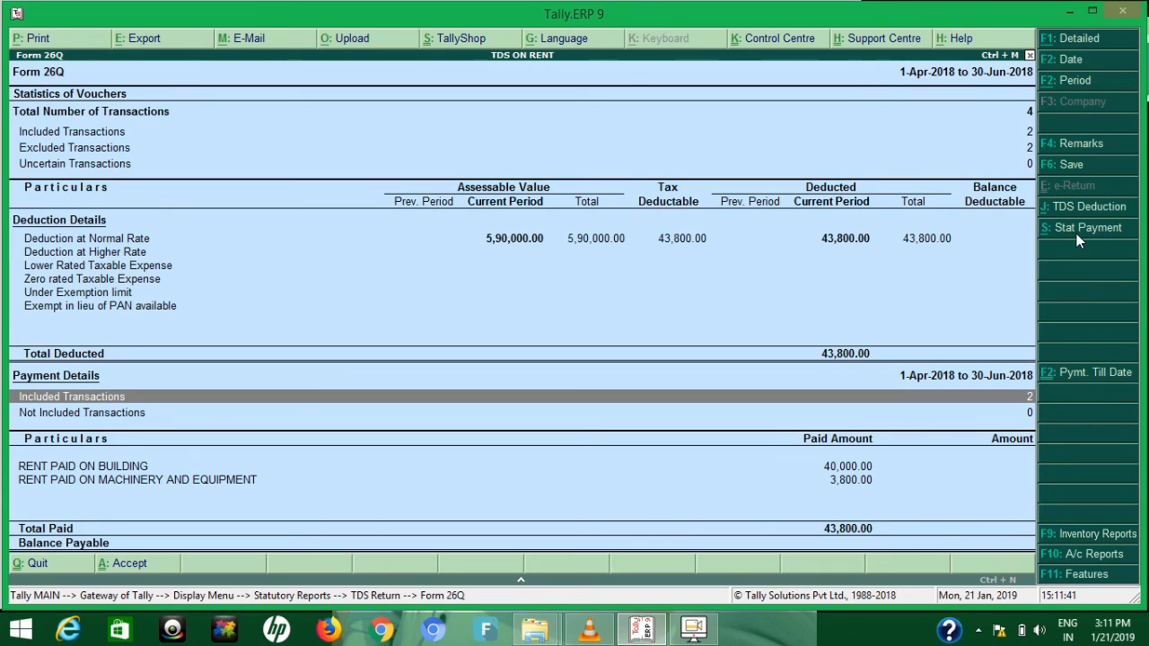
- Examine the Form 26Q paid amounts for rent paid on building and rent paid on machinery and equipment
key(Down)
key(Down)
key(Down)
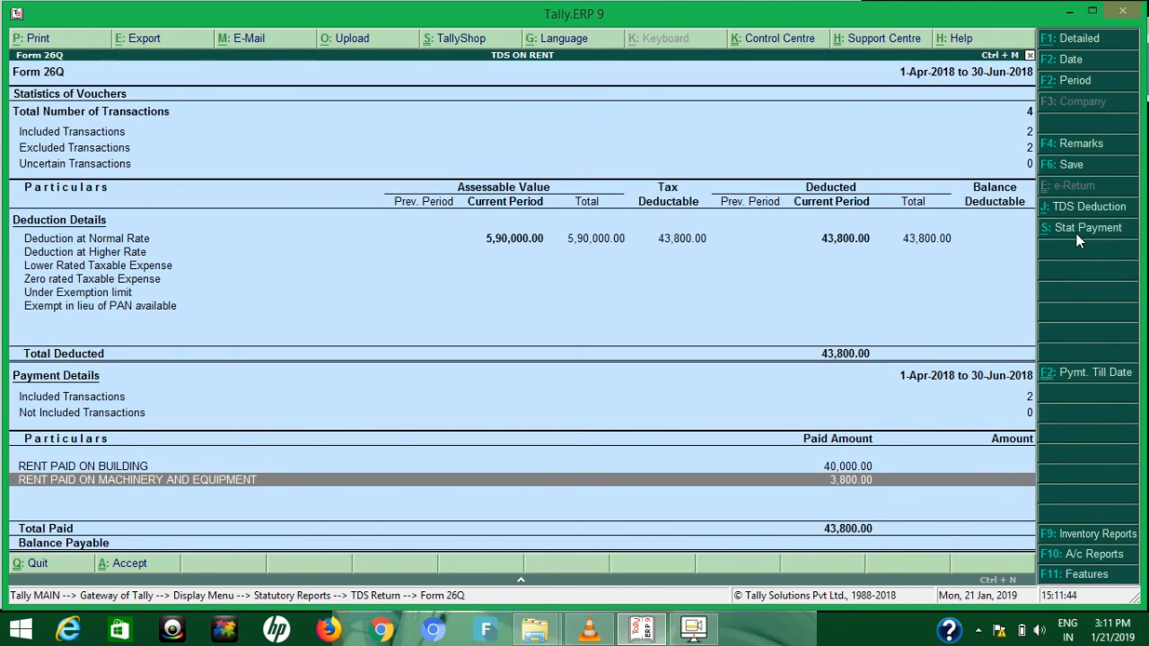
key(Up)
key(Down)
key(Up)
key(Down)
key(Up)
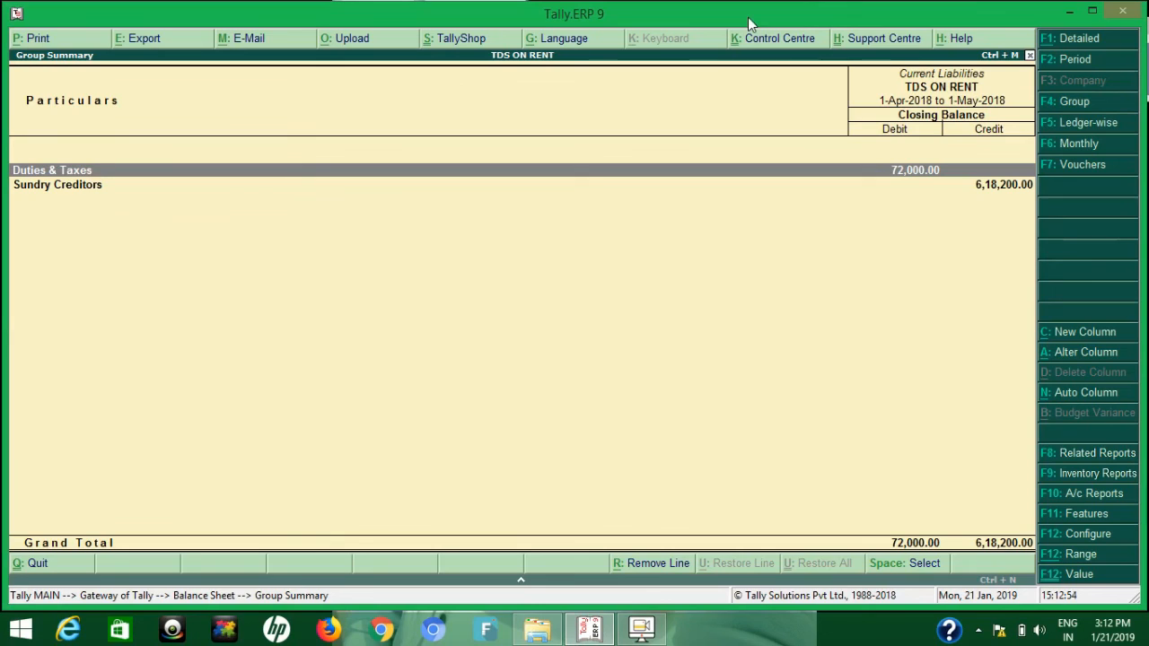
- Review the ledgers in the Duties & Taxes group under Current Liabilities and return to the Balance Sheet
key(Return)
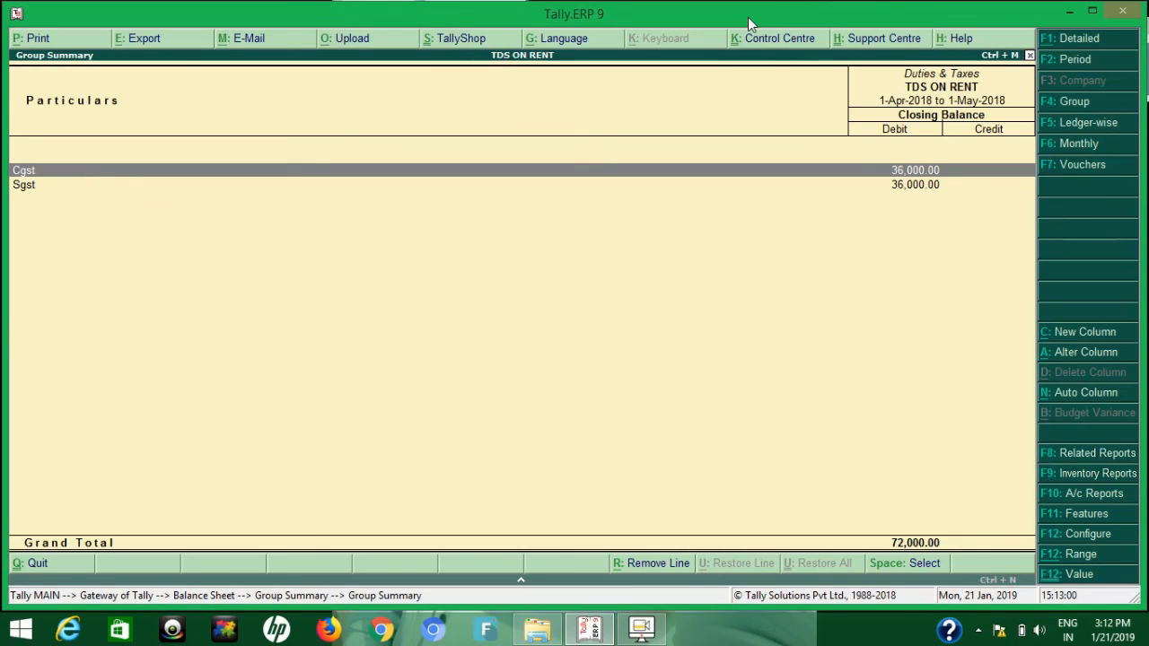
key(Escape)
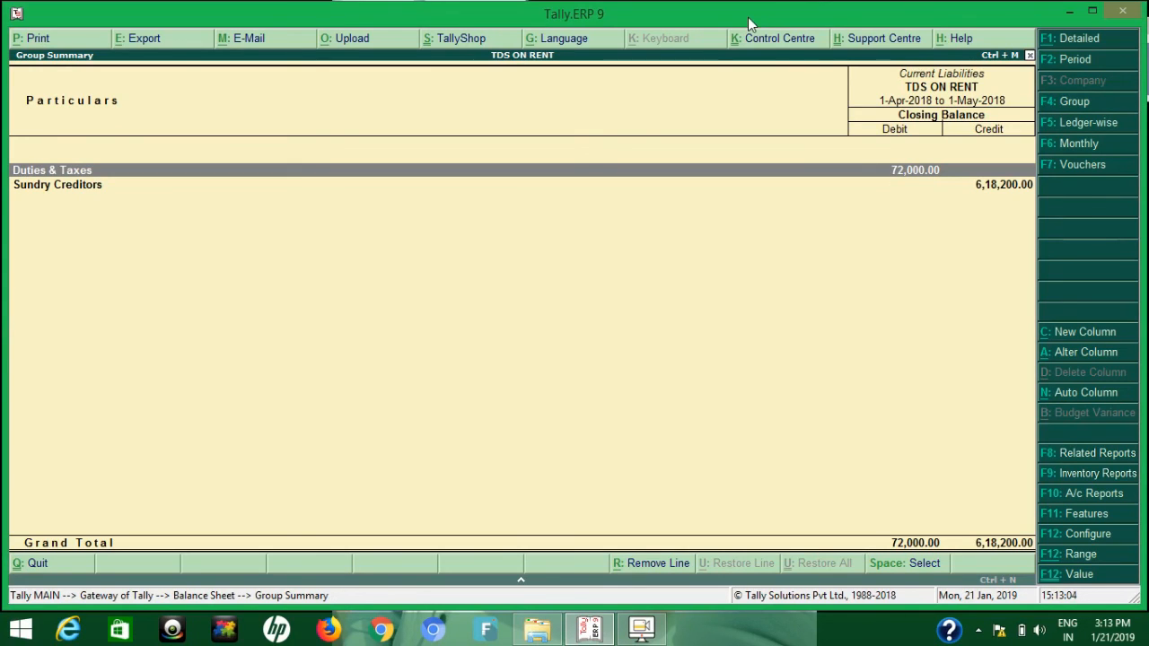
key(Escape)
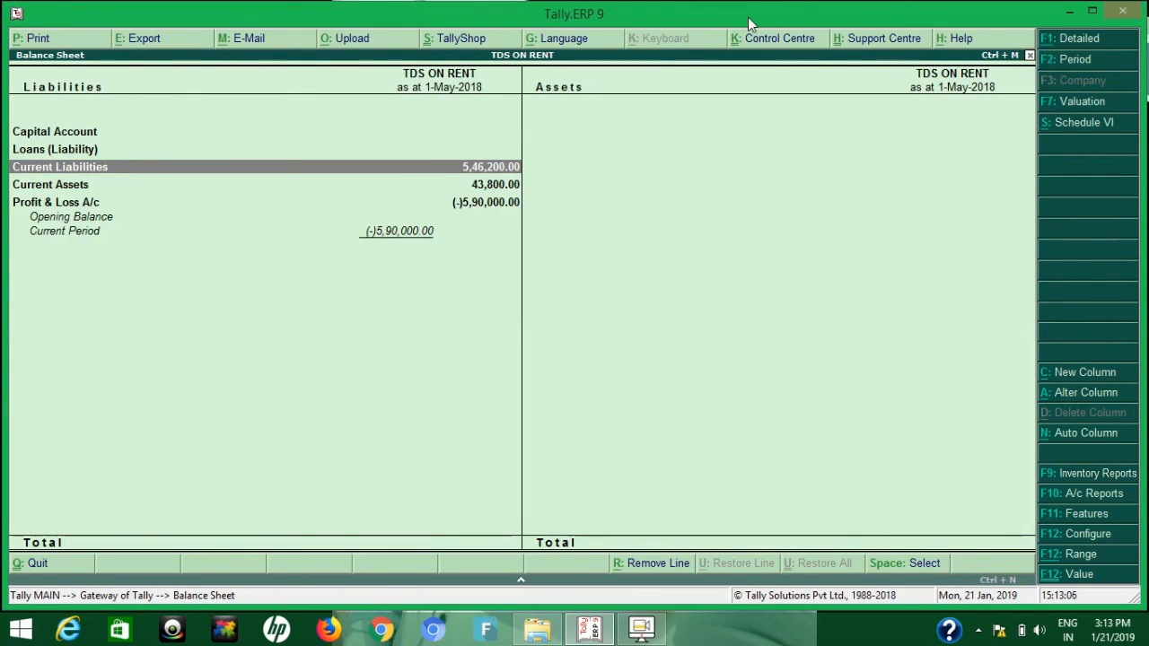